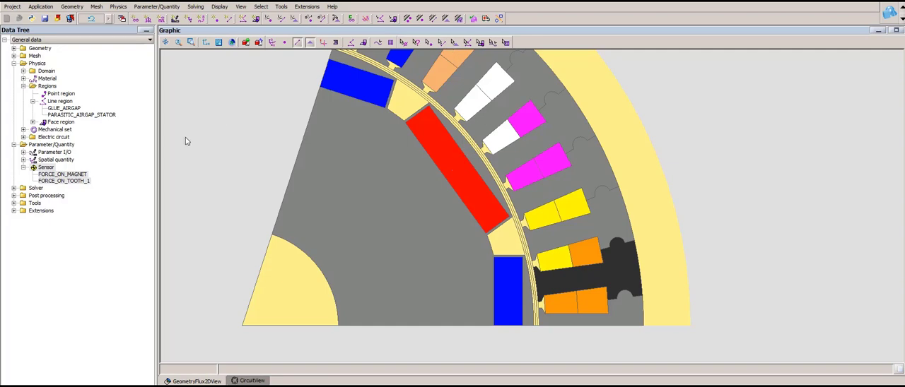
# - Review the region type and thickness of the PARASITIC_AIRGAP_STATOR and GLUE_AIRGAP line regions without changing them
pyautogui.click(103, 115)
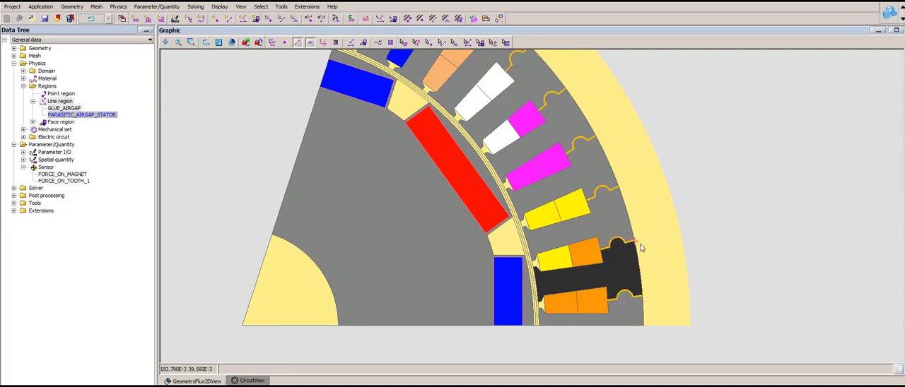
pyautogui.doubleClick(79, 116)
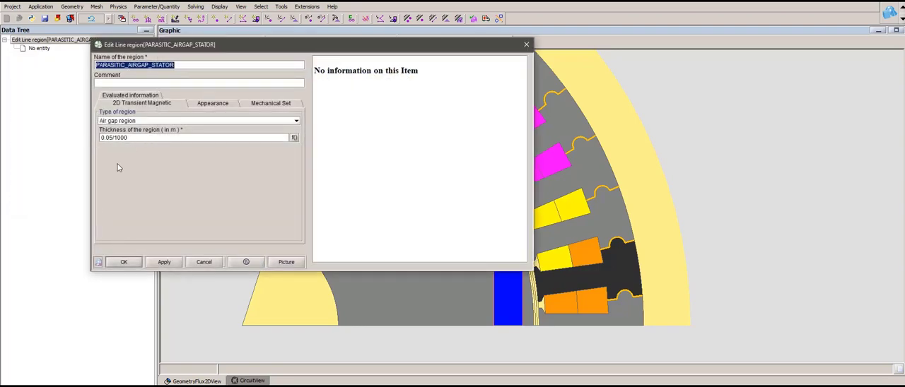
pyautogui.click(198, 262)
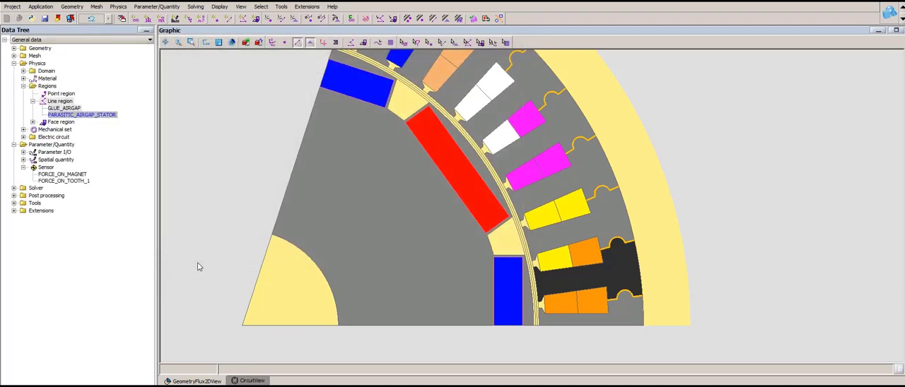
pyautogui.click(71, 110)
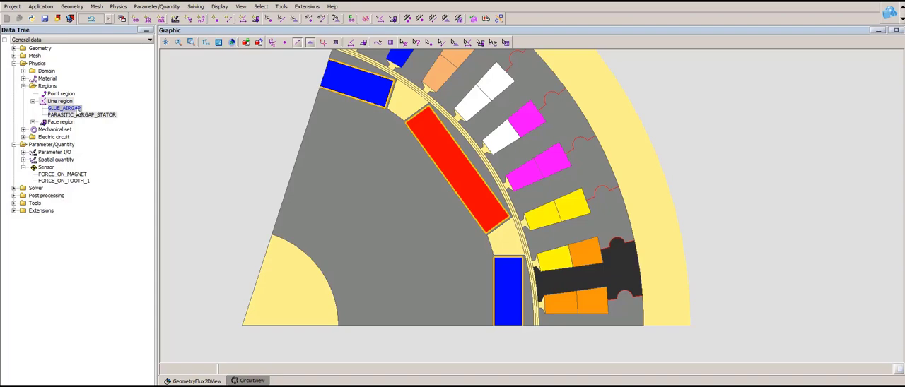
pyautogui.doubleClick(77, 111)
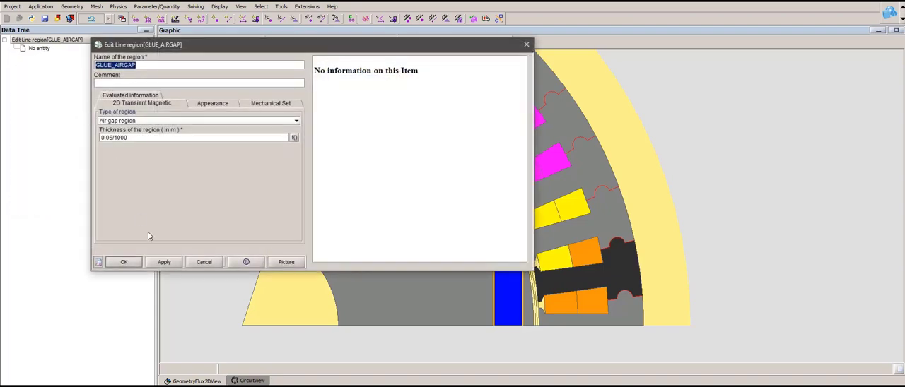
pyautogui.click(205, 263)
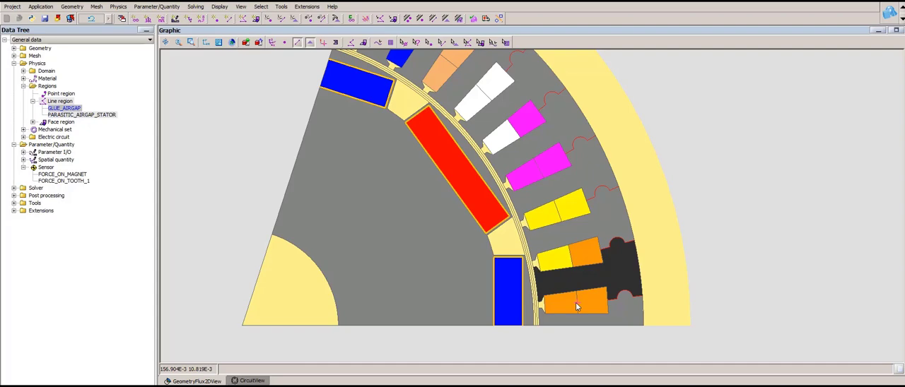
pyautogui.scroll(5, 511, 287)
pyautogui.moveTo(562, 289); pyautogui.dragTo(554, 210)
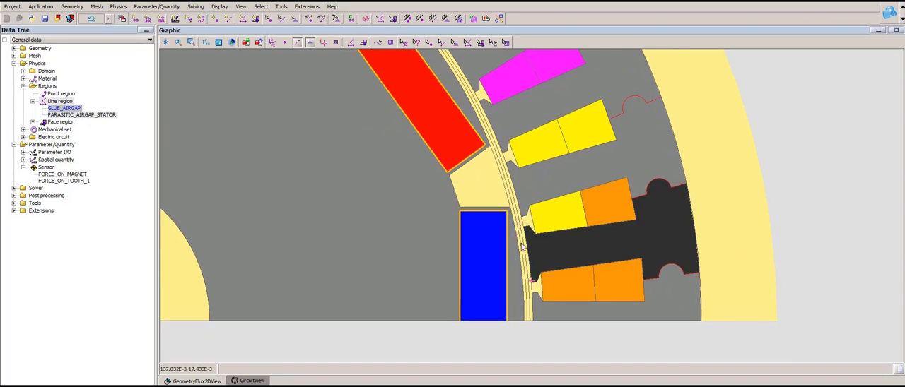
pyautogui.scroll(-2, 595, 270)
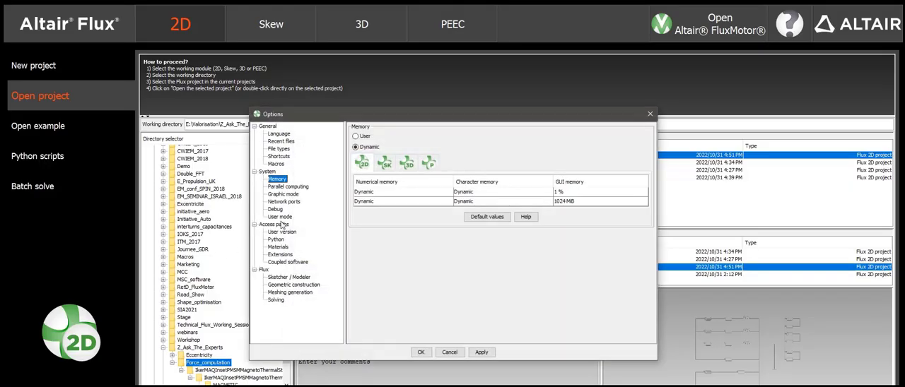
# - Check the user mode choices in the Flux launcher options, including Advanced, and close the options
pyautogui.click(280, 217)
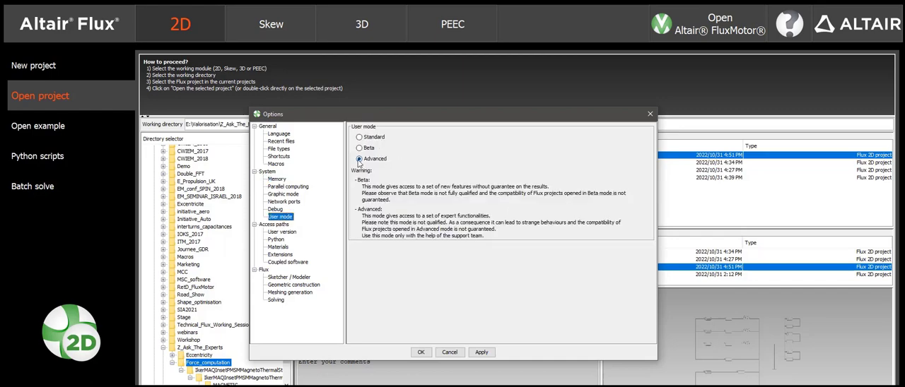
pyautogui.click(650, 115)
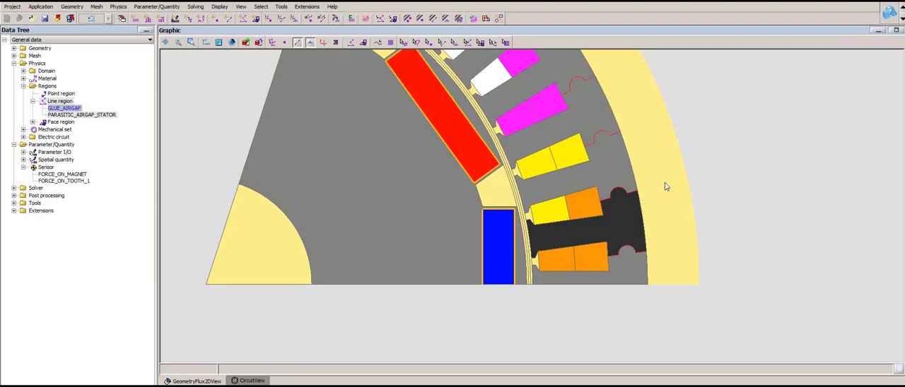
pyautogui.click(555, 315)
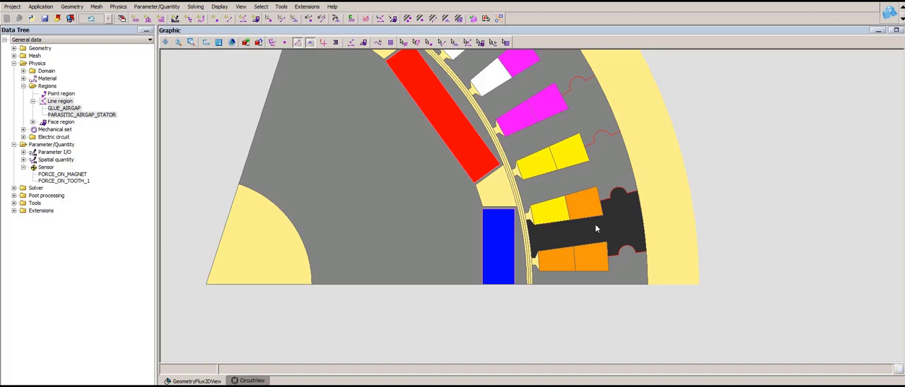
pyautogui.scroll(-3, 552, 323)
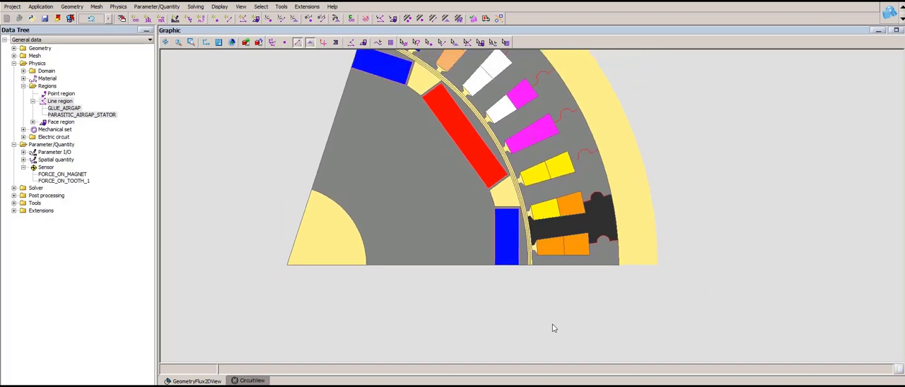
pyautogui.moveTo(534, 306); pyautogui.dragTo(531, 304)
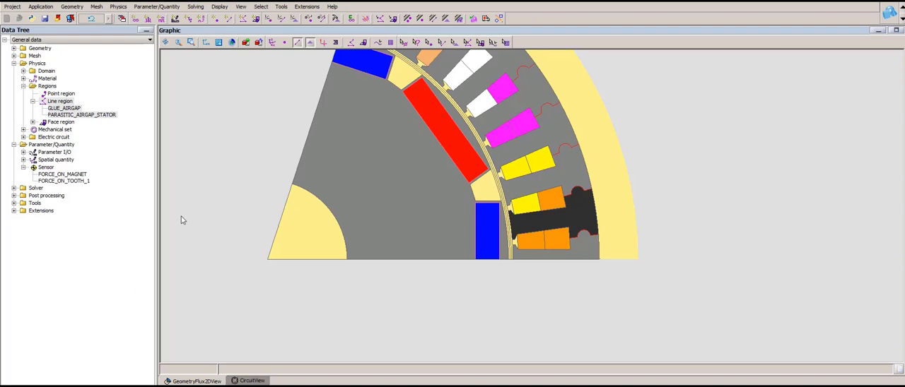
# - Review the magnetic force sensors FORCE_ON_MAGNET and FORCE_ON_TOOTH_1, including the face regions they are computed on
pyautogui.click(33, 102)
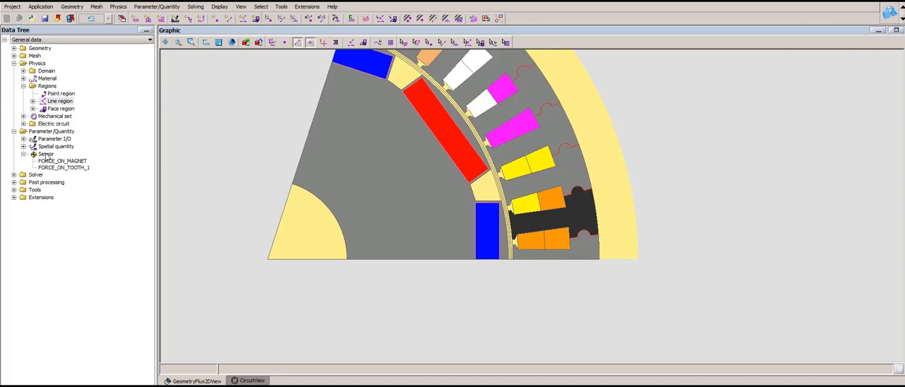
pyautogui.doubleClick(71, 162)
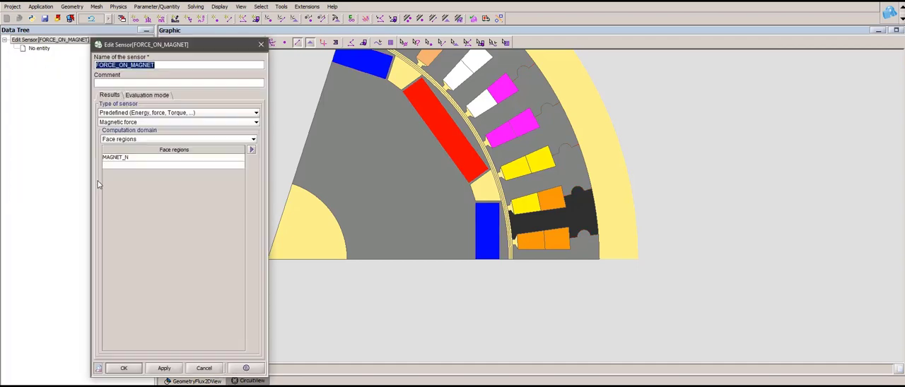
pyautogui.click(152, 157)
pyautogui.click(149, 158)
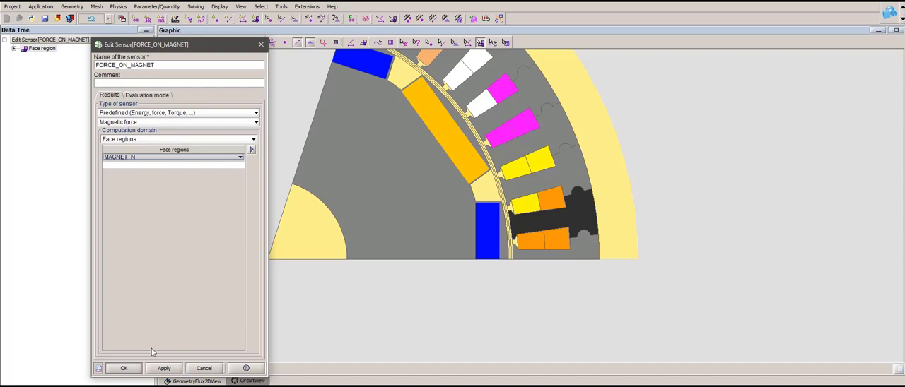
pyautogui.click(134, 366)
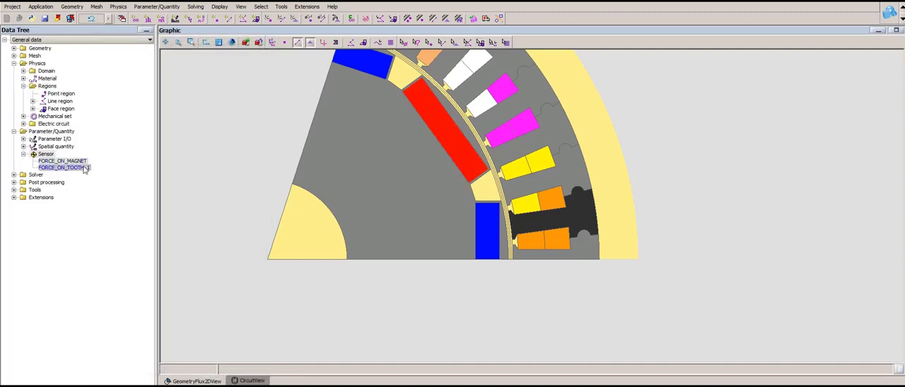
pyautogui.doubleClick(84, 168)
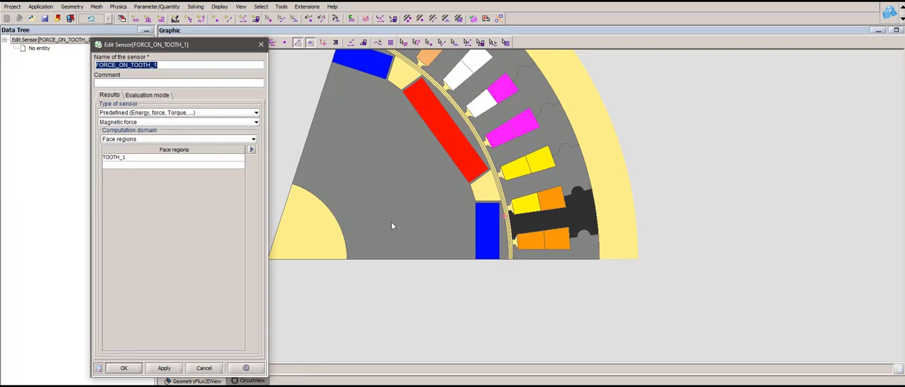
pyautogui.click(132, 369)
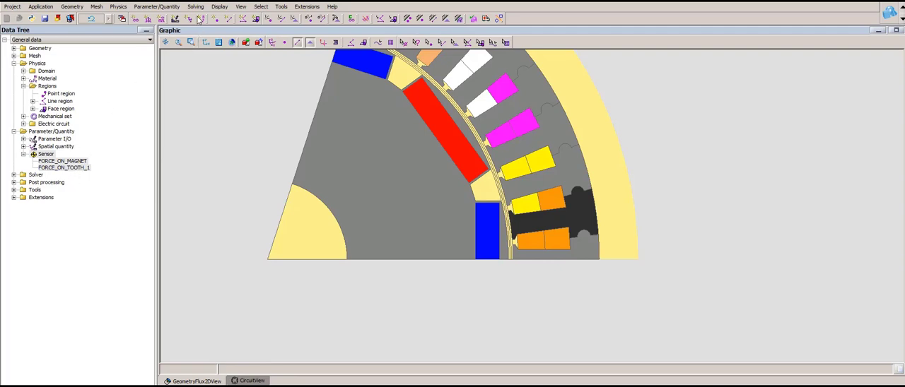
# - Look at the solve settings for the NORMAL_CONDITIONS scenario without starting the solution
pyautogui.click(196, 6)
pyautogui.click(205, 41)
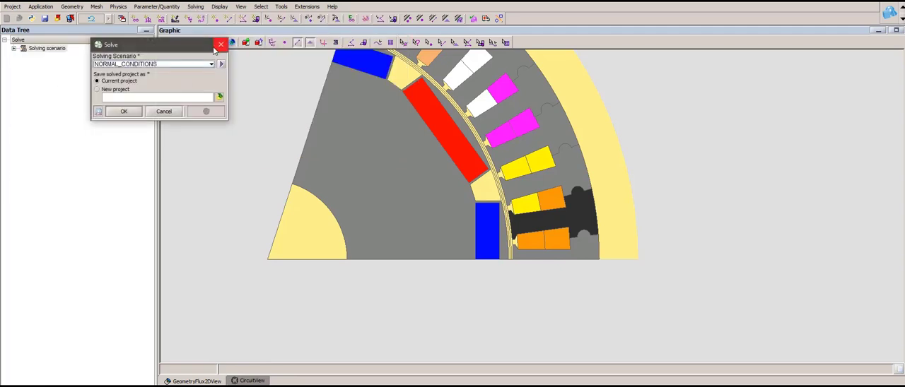
pyautogui.click(167, 112)
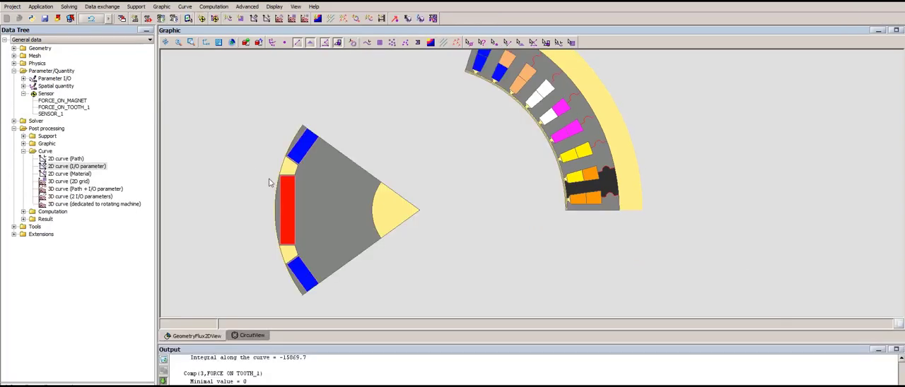
# - Create and display the FORCE_ON_MAGNET sensor's curve against ANGPOS_ROTOR from 0 to 144
pyautogui.rightClick(73, 104)
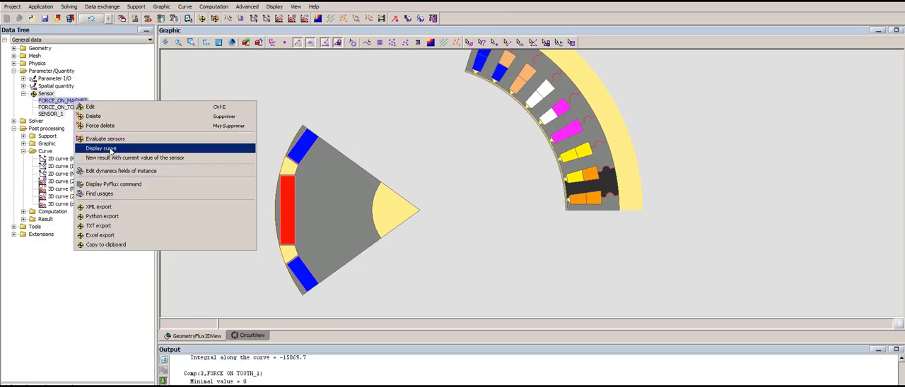
pyautogui.click(110, 150)
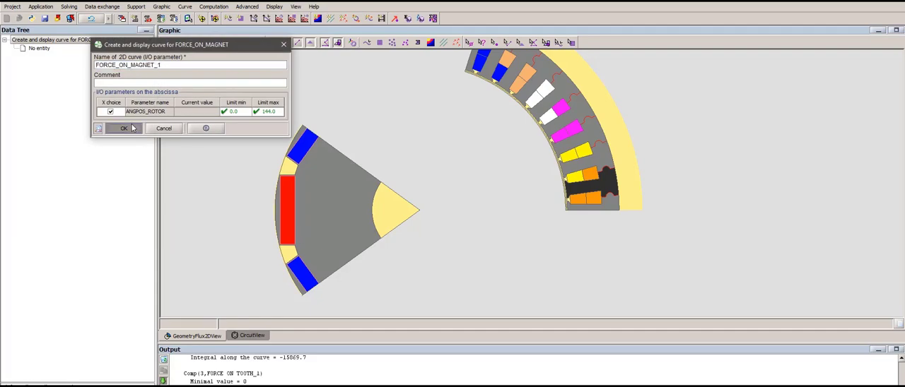
pyautogui.click(133, 130)
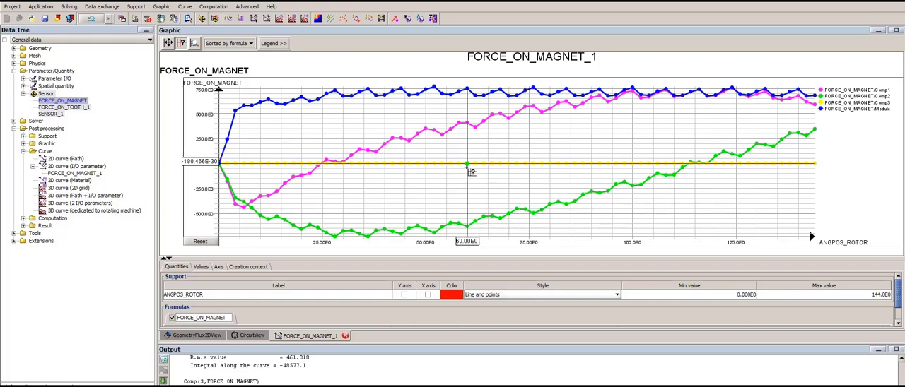
# - Create and display the curve of the FORCE_ON_TOOTH_1 sensor
pyautogui.click(86, 109)
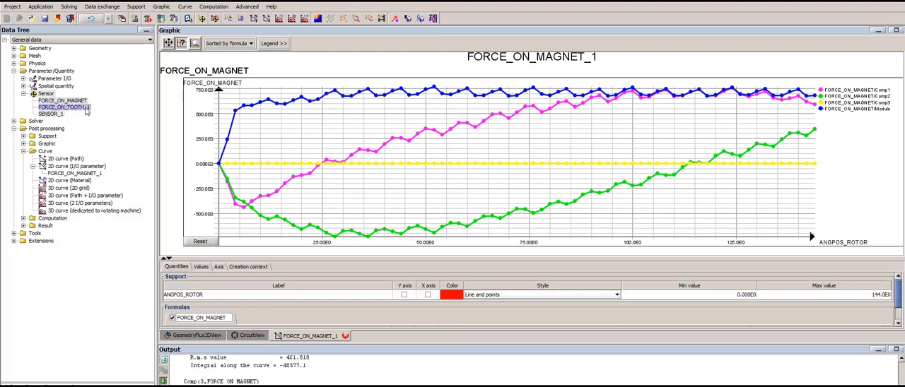
pyautogui.rightClick(87, 109)
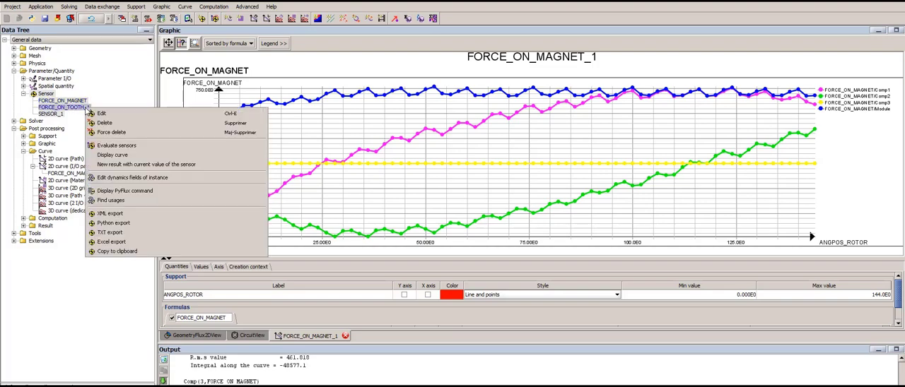
pyautogui.click(110, 156)
pyautogui.click(120, 130)
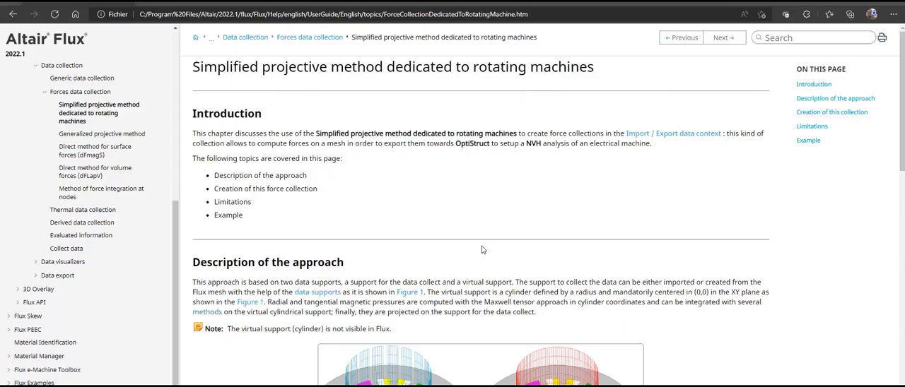
# - Read the Flux help on the simplified projective method for rotating machines and on the density of surface force
pyautogui.scroll(-1, 481, 249)
pyautogui.scroll(2, 484, 247)
pyautogui.scroll(-4, 467, 240)
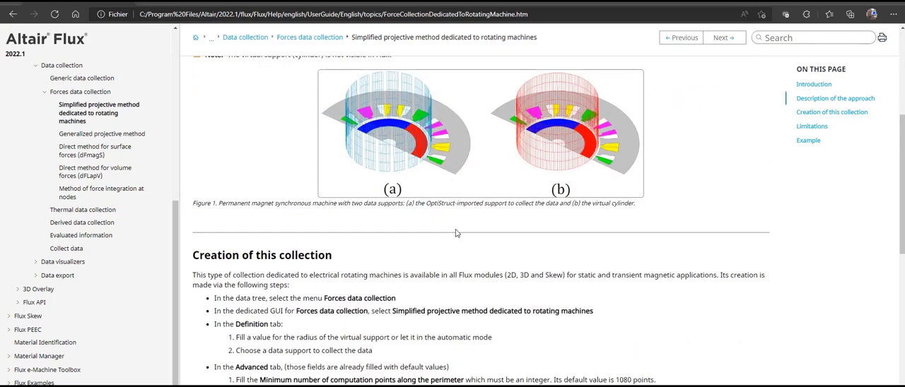
pyautogui.scroll(-2, 428, 253)
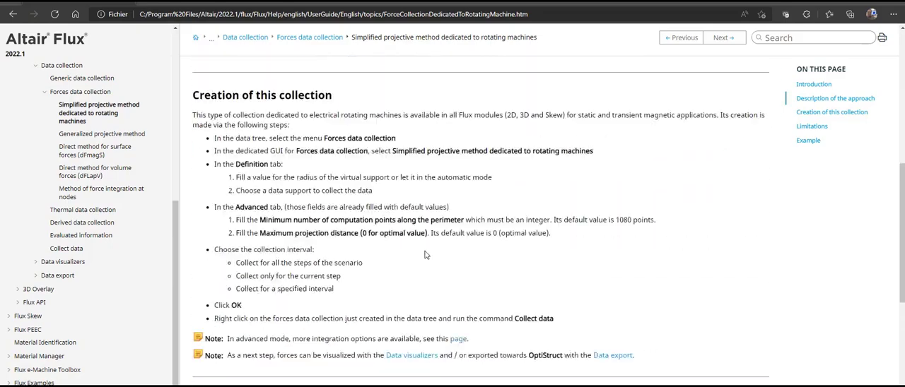
pyautogui.scroll(-7, 425, 255)
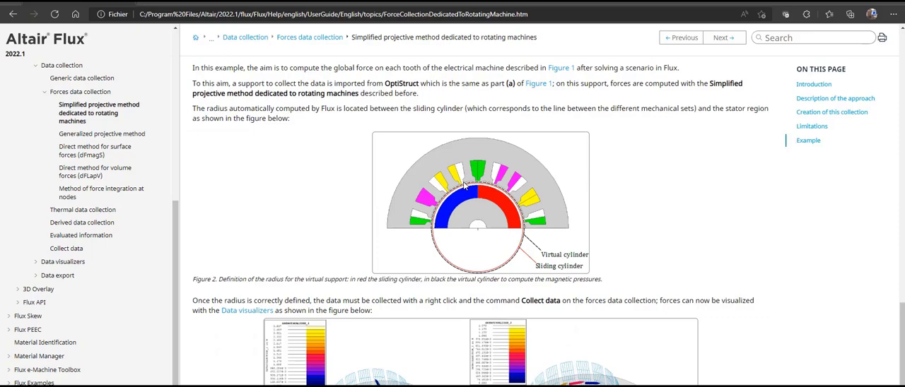
pyautogui.scroll(-2, 502, 366)
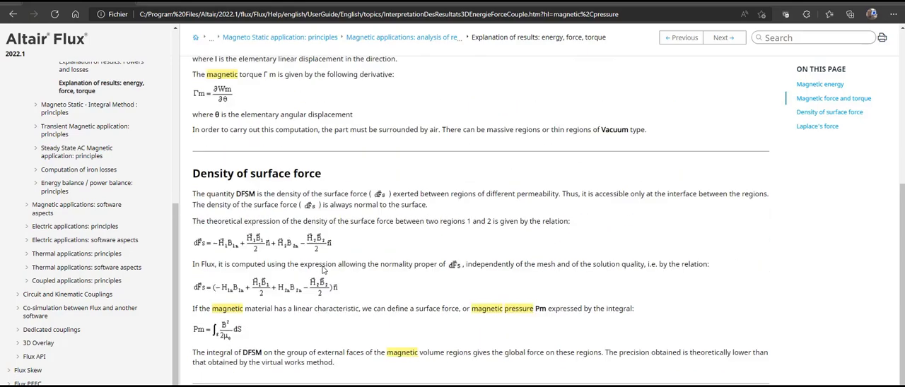
pyautogui.scroll(3, 297, 273)
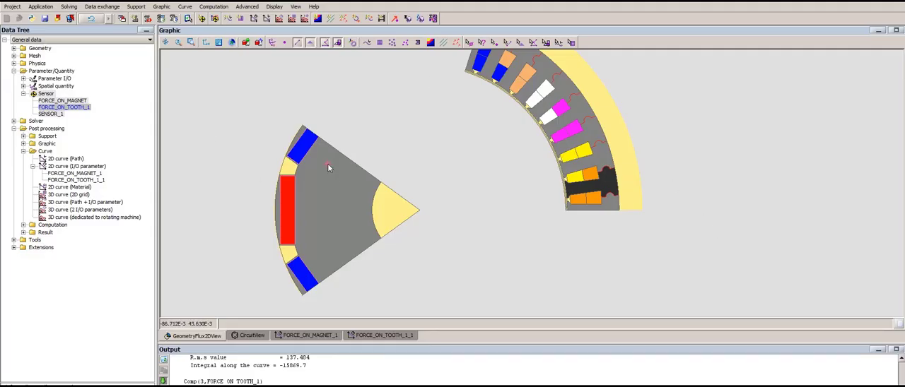
# - Back in the Flux project, open the data import/export context dedicated to mechanical coupling
pyautogui.click(102, 8)
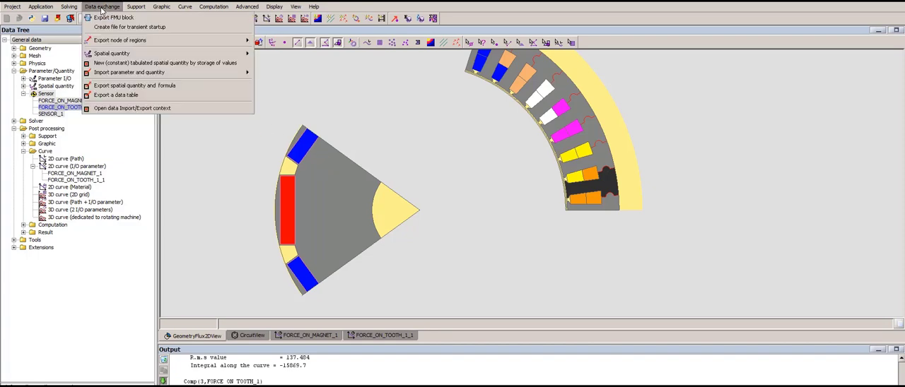
pyautogui.click(151, 109)
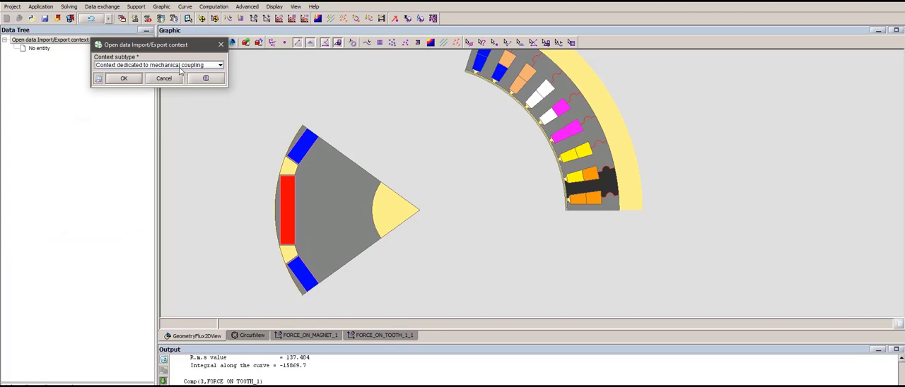
pyautogui.click(126, 79)
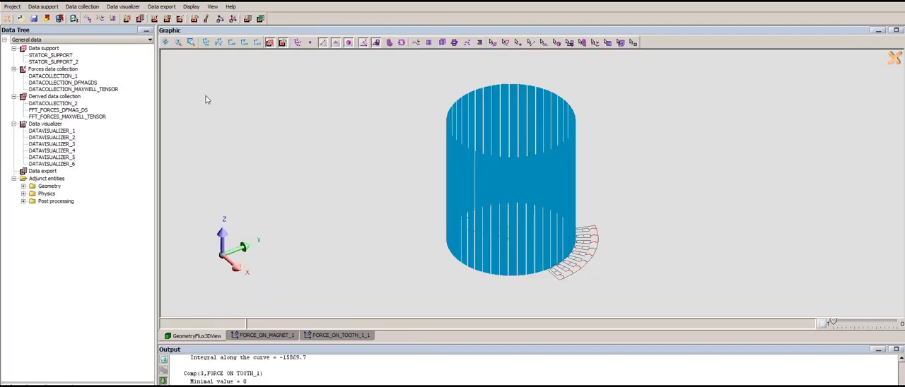
# - Hide the STATOR_SUPPORT data support in the geometry view
pyautogui.moveTo(485, 226); pyautogui.dragTo(516, 241)
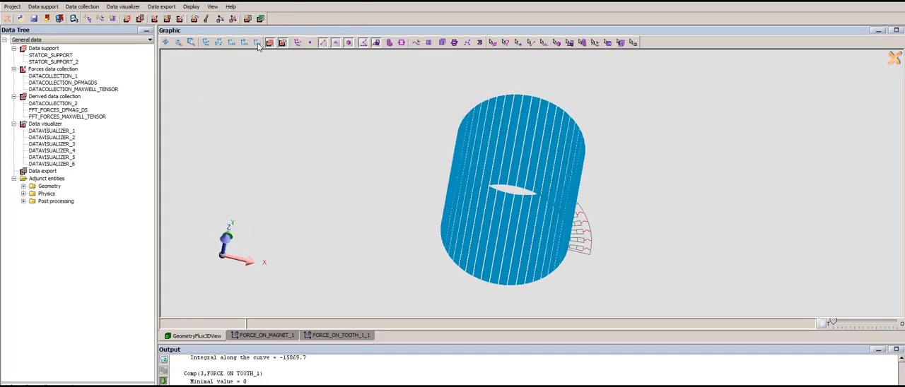
pyautogui.click(67, 56)
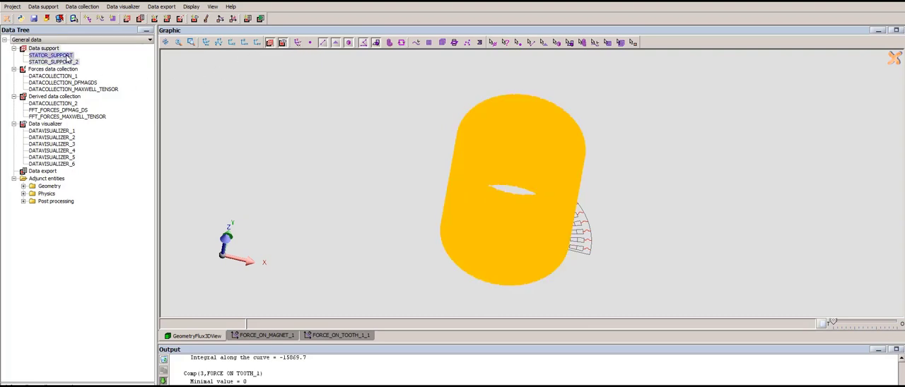
pyautogui.rightClick(67, 60)
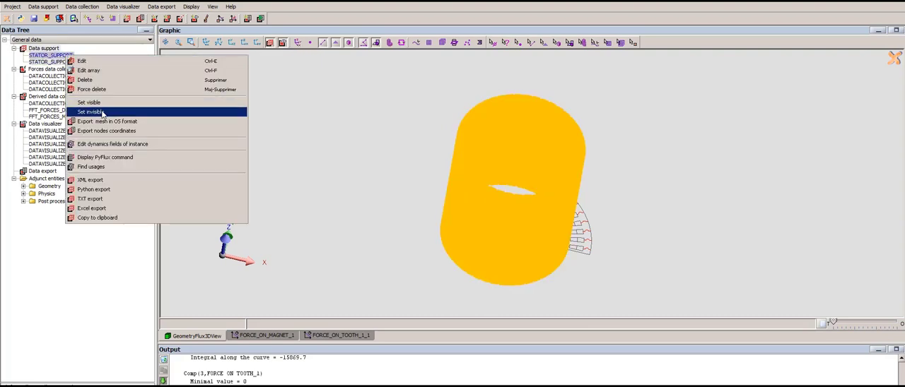
pyautogui.click(102, 114)
# - Orient the machine geometry face-on to the XY plane, with the rotor and stator sectors in view
pyautogui.scroll(2, 540, 244)
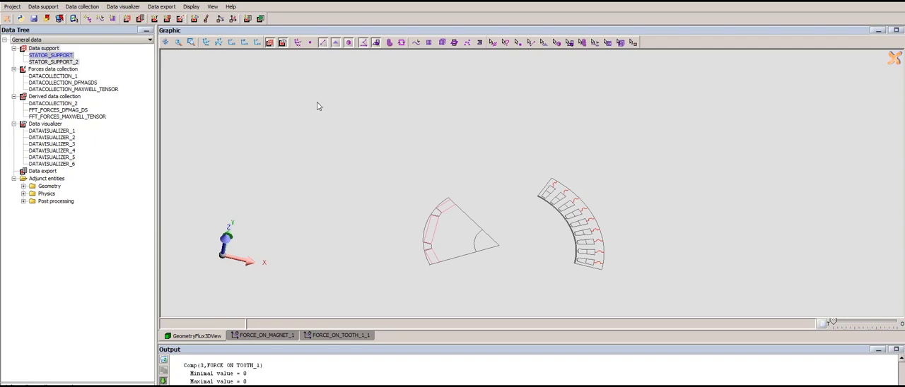
pyautogui.click(259, 44)
pyautogui.scroll(2, 631, 224)
pyautogui.moveTo(686, 238); pyautogui.dragTo(651, 226)
pyautogui.moveTo(577, 209); pyautogui.dragTo(569, 183)
pyautogui.click(259, 43)
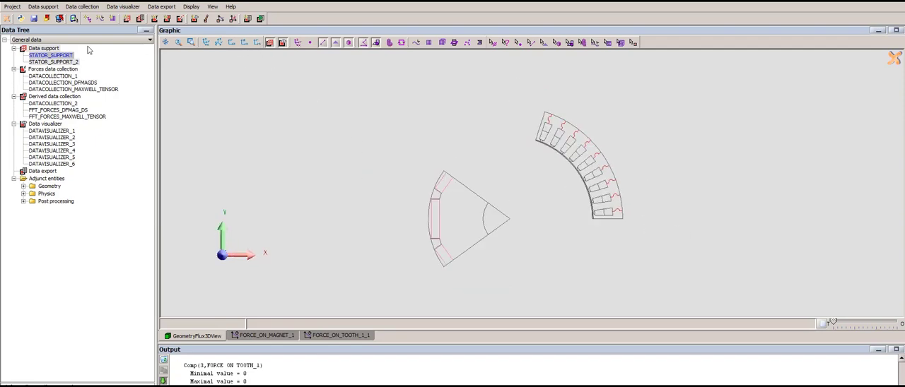
# - Show STATOR_SUPPORT again and examine its extruded ring along the airgap between rotor and stator
pyautogui.rightClick(65, 56)
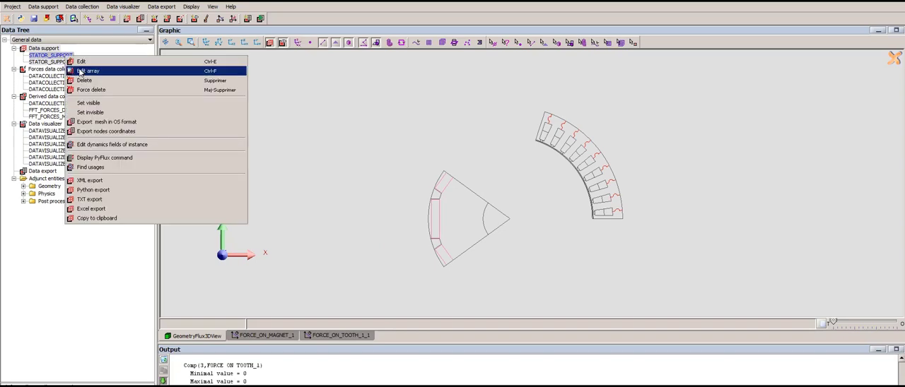
pyautogui.click(99, 103)
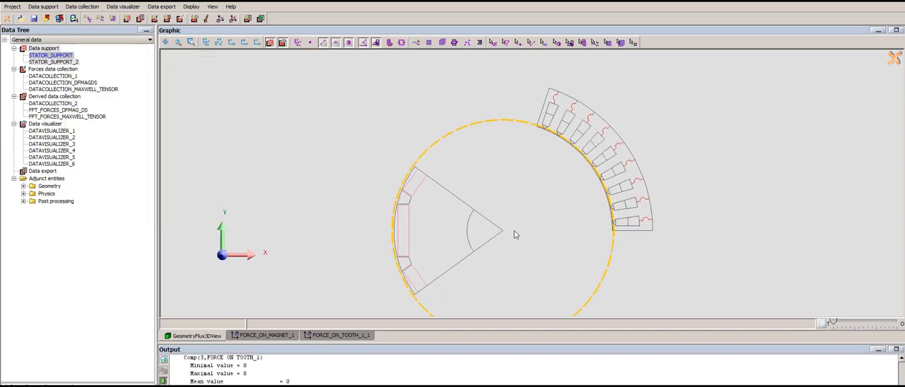
pyautogui.moveTo(543, 232); pyautogui.dragTo(534, 218)
pyautogui.scroll(-3, 529, 215)
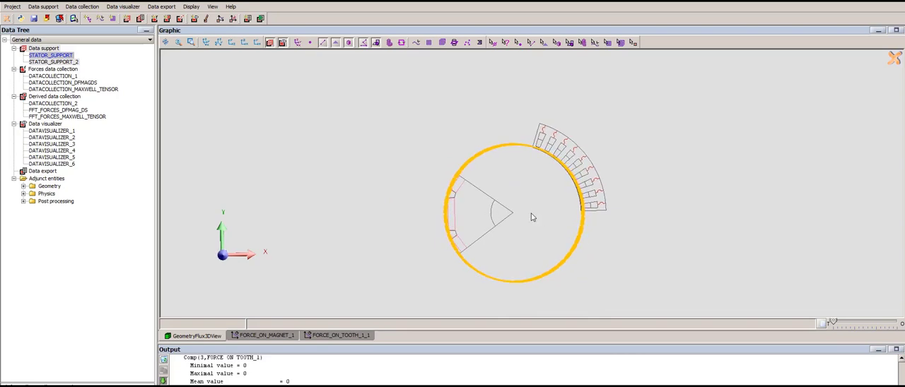
pyautogui.scroll(2, 531, 213)
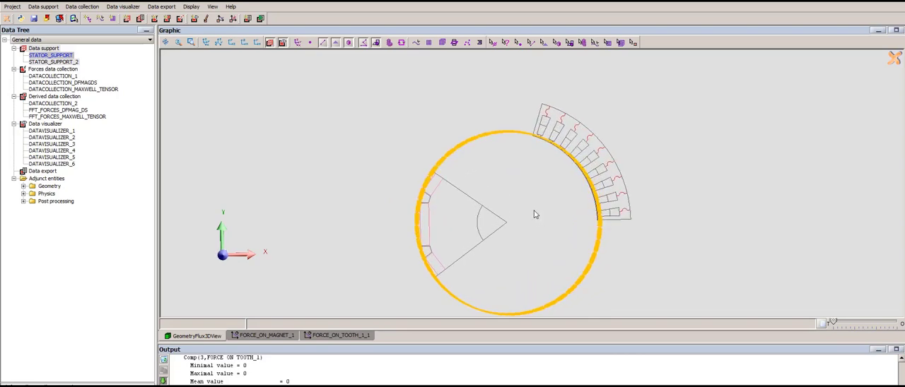
pyautogui.moveTo(533, 210); pyautogui.dragTo(531, 209)
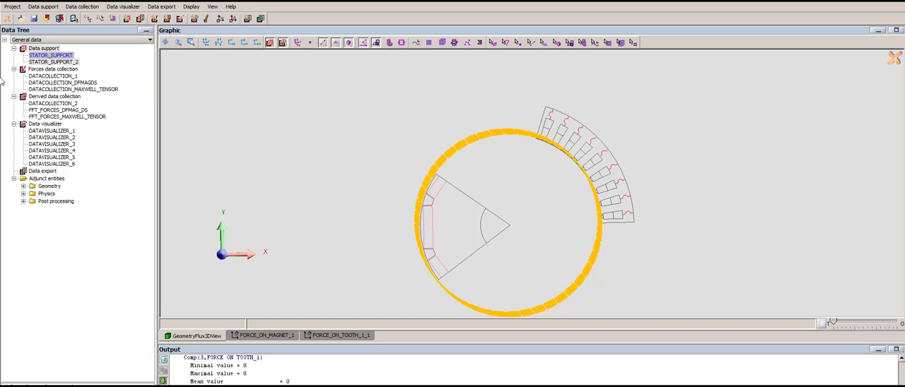
pyautogui.moveTo(514, 208); pyautogui.dragTo(520, 215)
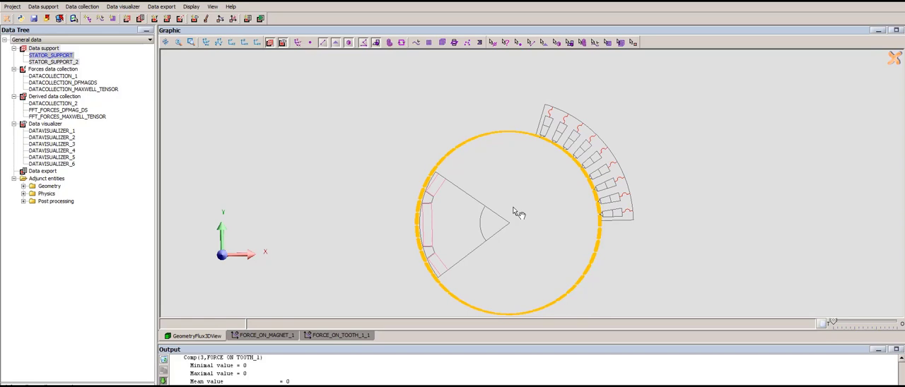
pyautogui.moveTo(513, 207); pyautogui.dragTo(513, 206)
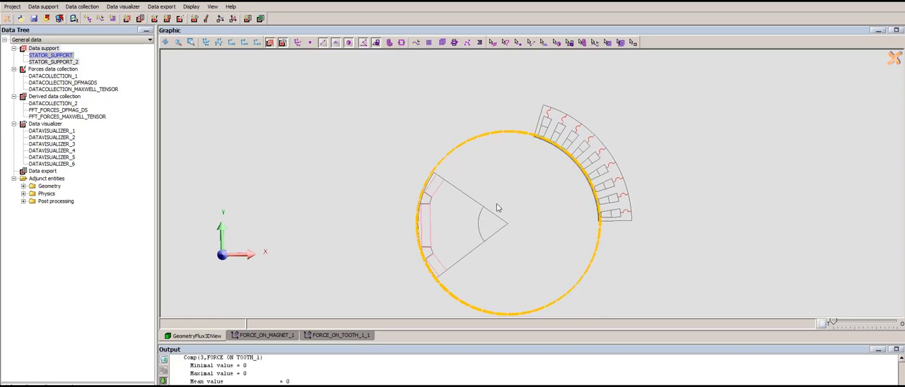
# - Hide STATOR_SUPPORT again and get a close view of the stator teeth and slots along the airgap
pyautogui.rightClick(51, 60)
pyautogui.click(78, 109)
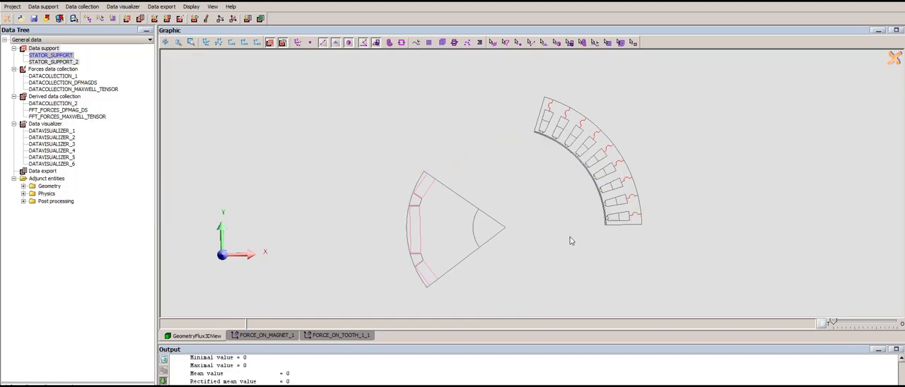
pyautogui.scroll(5, 571, 241)
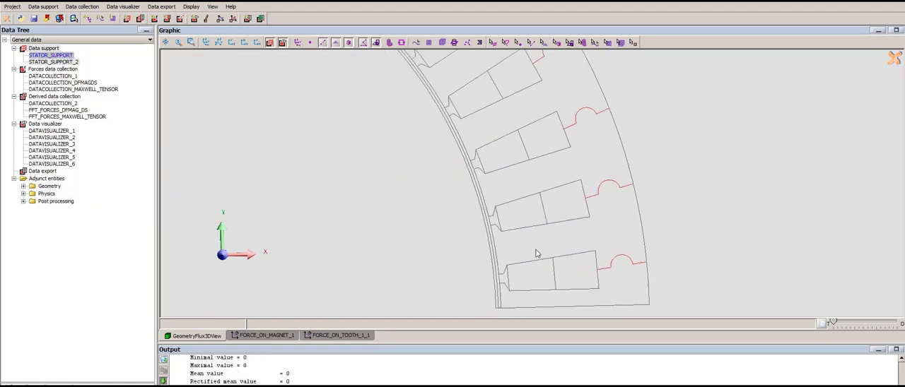
pyautogui.moveTo(536, 250); pyautogui.dragTo(568, 199)
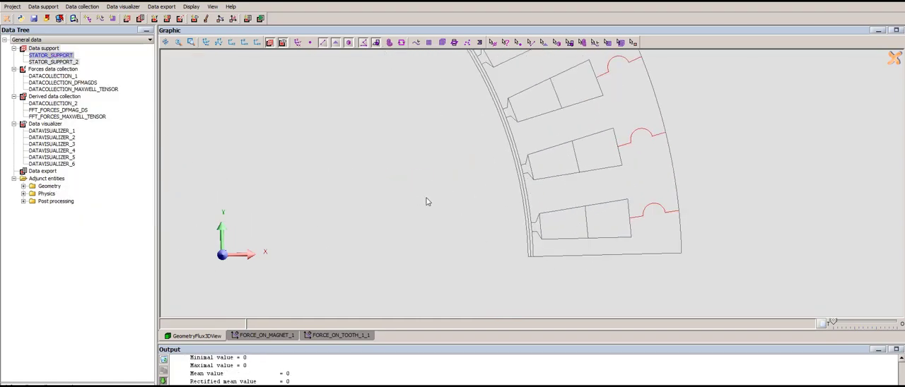
pyautogui.moveTo(426, 202); pyautogui.dragTo(432, 223)
pyautogui.moveTo(432, 177); pyautogui.dragTo(438, 227)
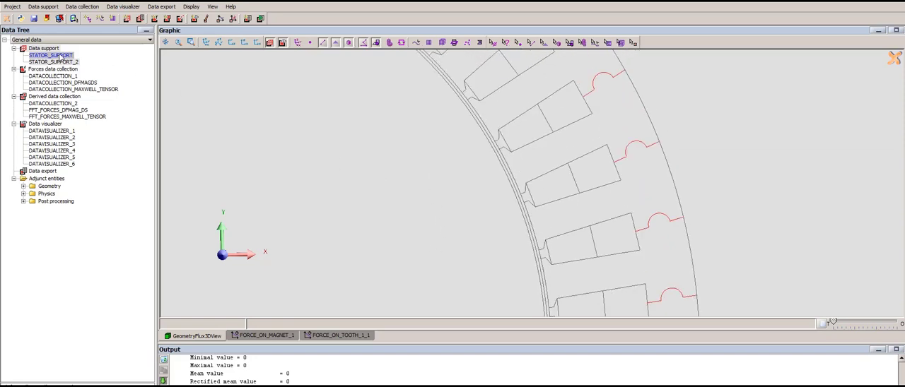
# - Start a new data support and clear its preselected set of lines
pyautogui.click(44, 48)
pyautogui.rightClick(47, 48)
pyautogui.click(60, 55)
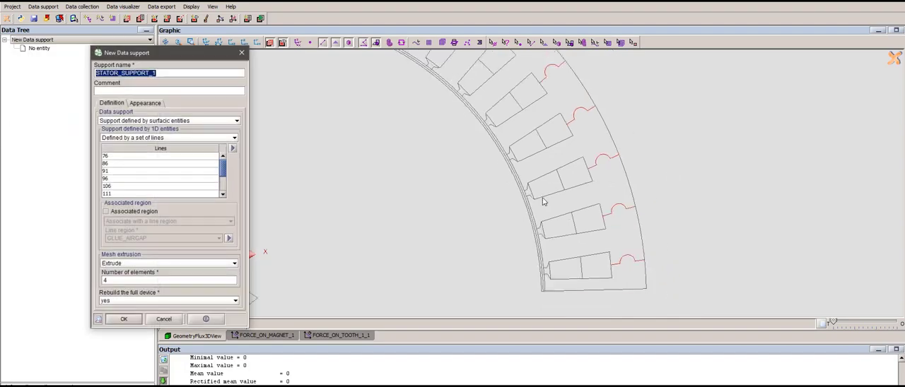
pyautogui.scroll(-3, 542, 198)
pyautogui.moveTo(469, 203); pyautogui.dragTo(480, 147)
pyautogui.click(234, 148)
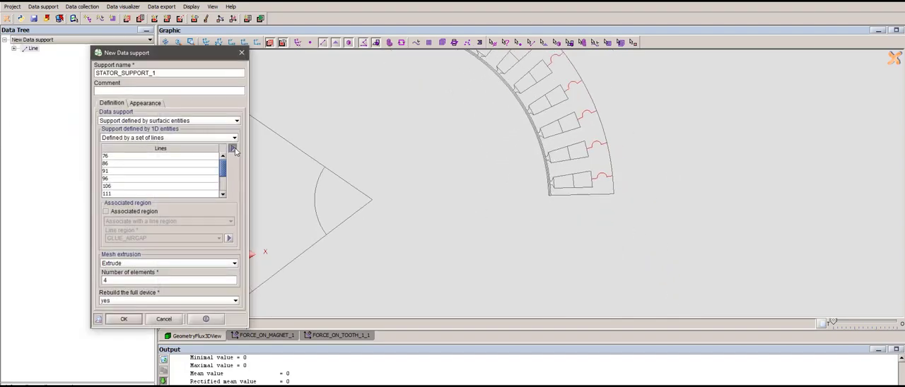
pyautogui.click(234, 149)
pyautogui.click(267, 167)
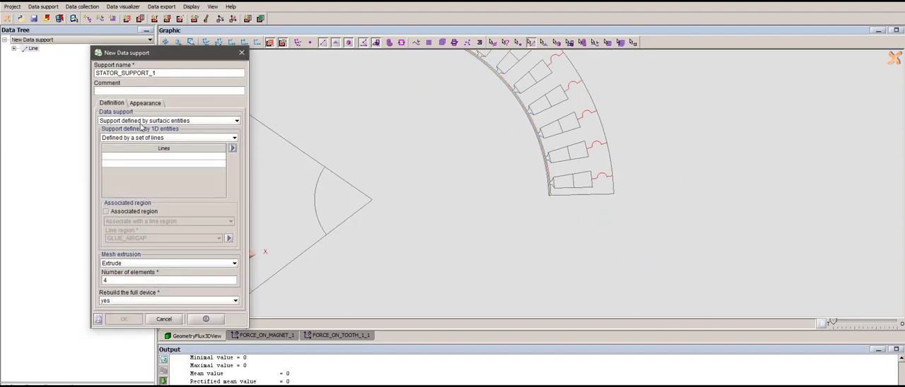
# - Keep the support defined by surfacic entities and add the lines of face regions TOOTH_1 and STATOR by union
pyautogui.click(146, 121)
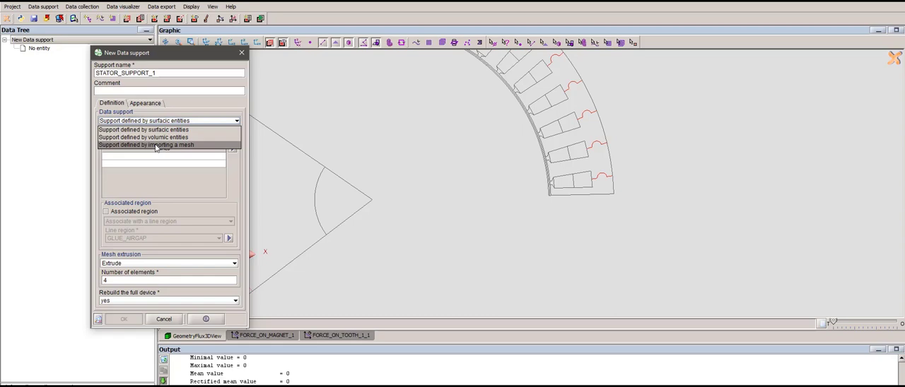
pyautogui.click(174, 129)
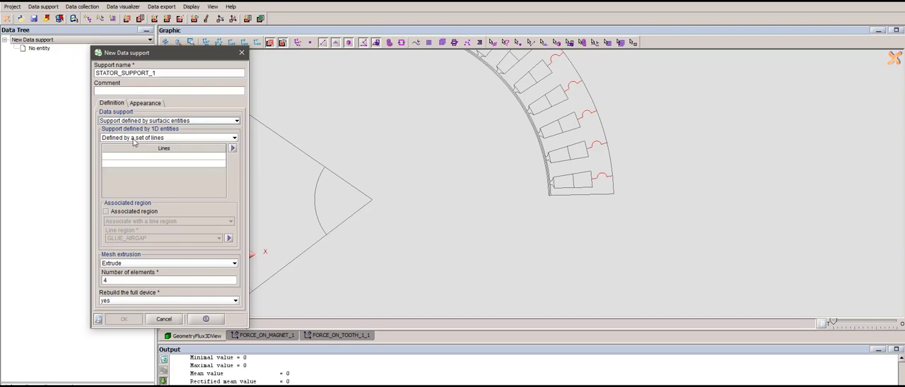
pyautogui.click(233, 149)
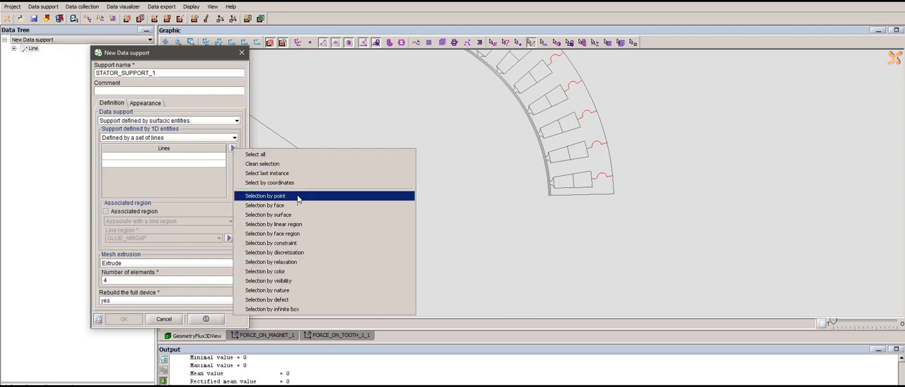
pyautogui.click(299, 233)
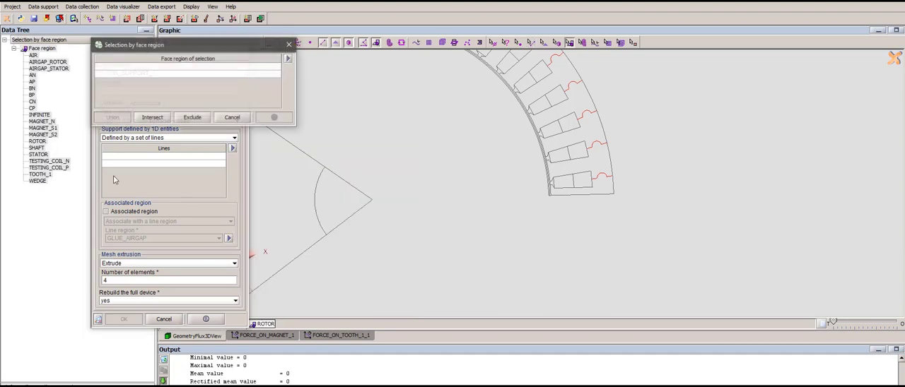
pyautogui.click(40, 174)
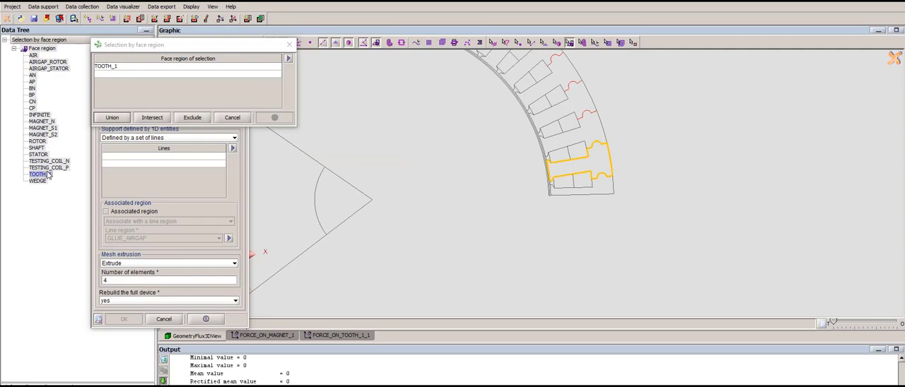
pyautogui.click(40, 154)
pyautogui.click(117, 117)
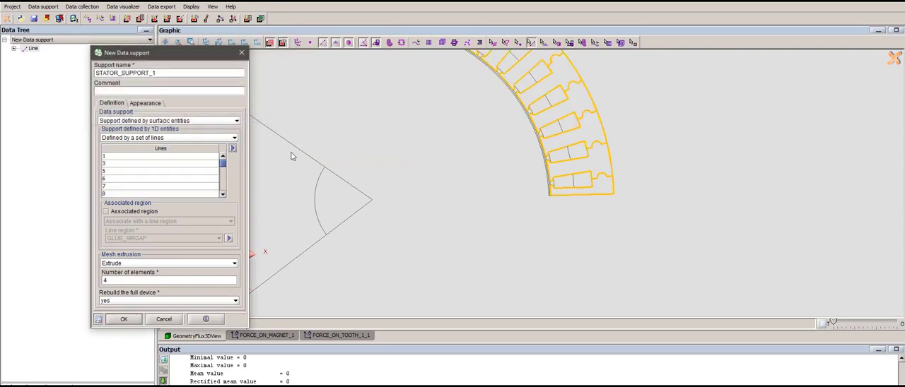
# - Restrict the support's line set to its intersection with the lines of face region AIRGAP_STATOR
pyautogui.click(234, 151)
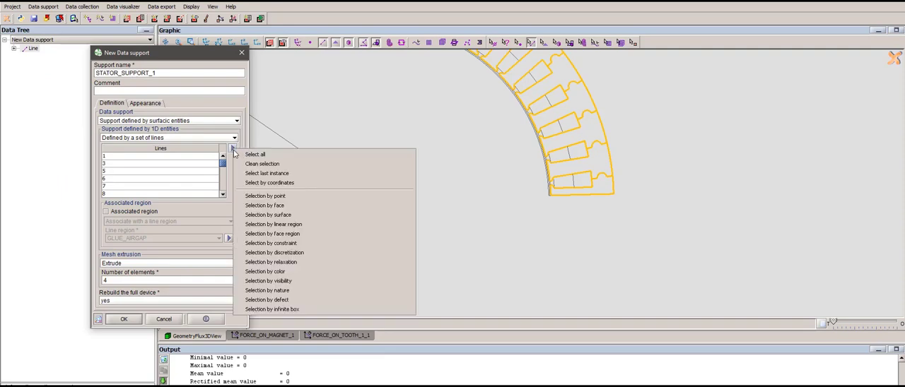
pyautogui.click(283, 234)
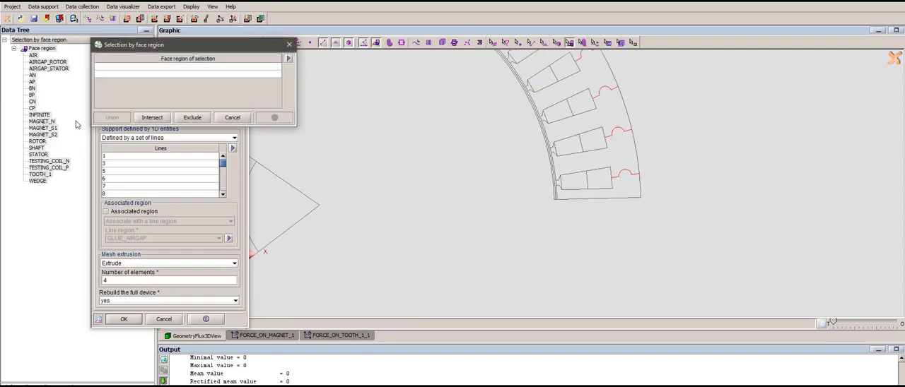
pyautogui.click(61, 70)
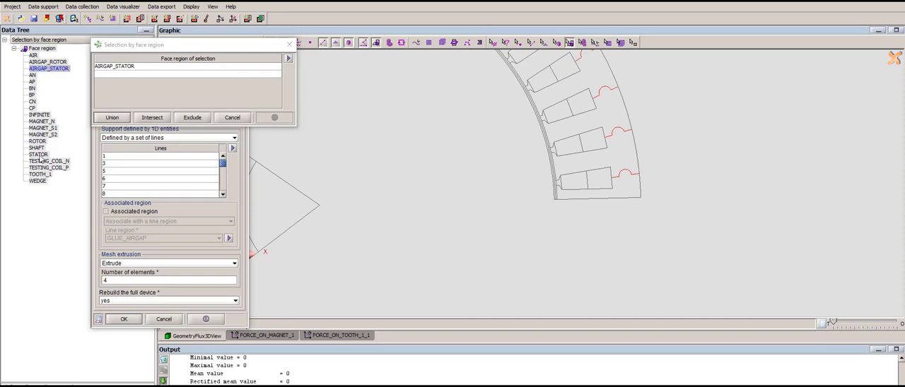
pyautogui.keyDown('ctrl'); pyautogui.click(34, 76); pyautogui.keyUp('ctrl')
pyautogui.keyDown('ctrl'); pyautogui.click(32, 82); pyautogui.keyUp('ctrl')
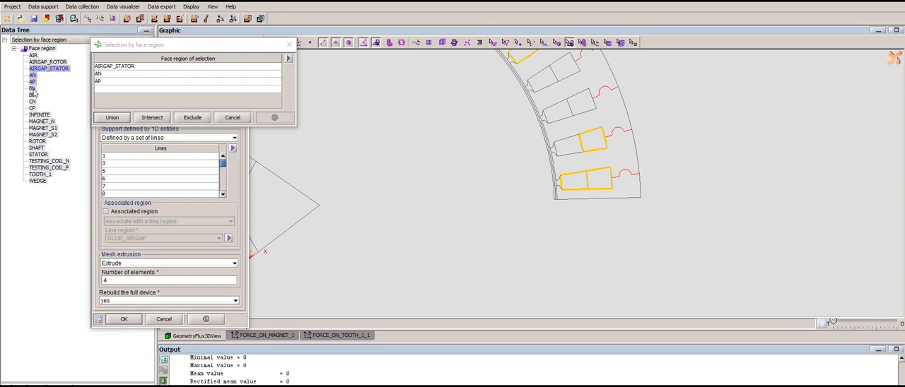
pyautogui.keyDown('ctrl'); pyautogui.click(48, 68); pyautogui.keyUp('ctrl')
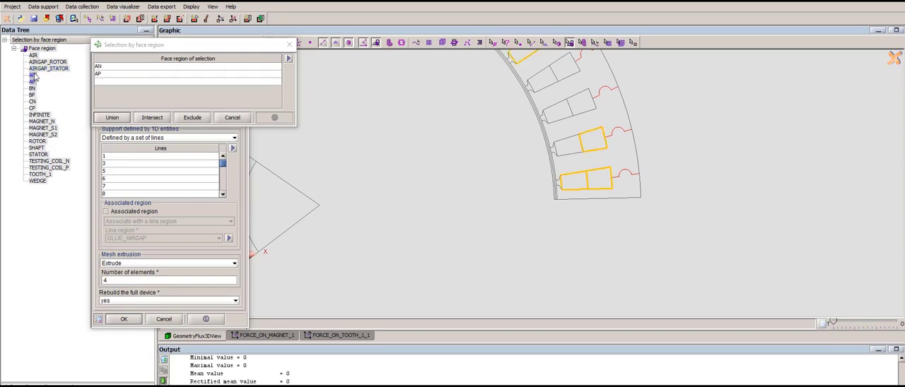
pyautogui.click(47, 69)
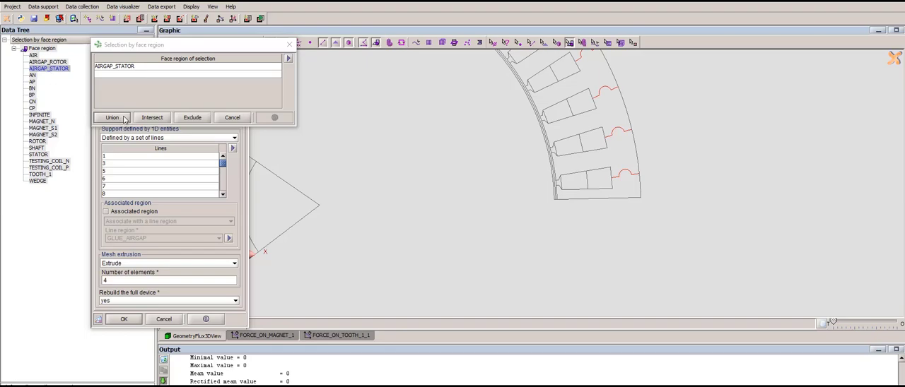
pyautogui.click(152, 118)
# - Create the STATOR_SUPPORT_1 data support with an extruded mesh of 4 elements and full-device rebuild, and dismiss the follow-up new support
pyautogui.scroll(3, 578, 215)
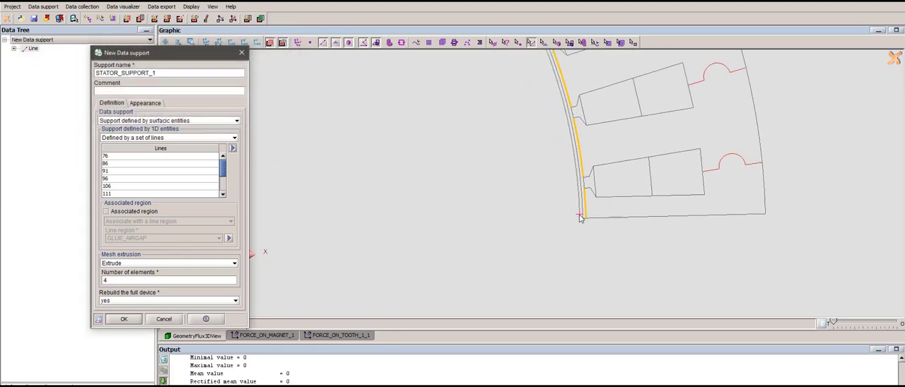
pyautogui.scroll(-5, 481, 158)
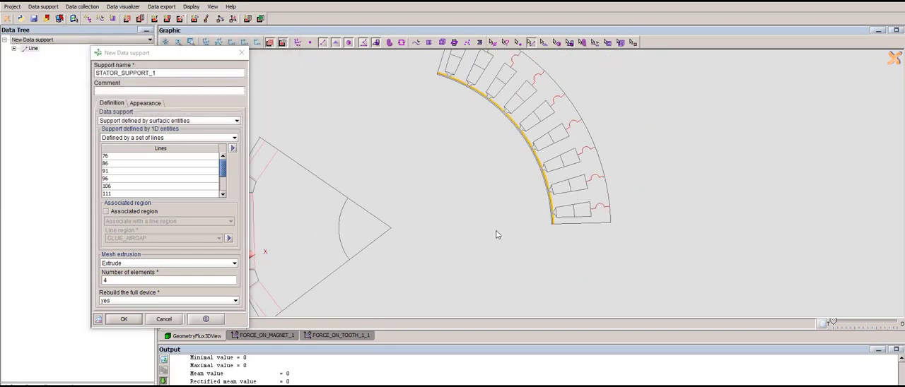
pyautogui.scroll(-1, 497, 234)
pyautogui.click(120, 264)
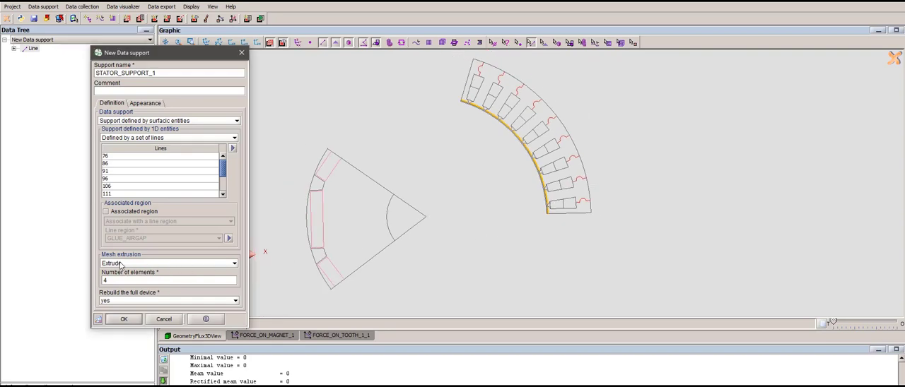
pyautogui.click(133, 281)
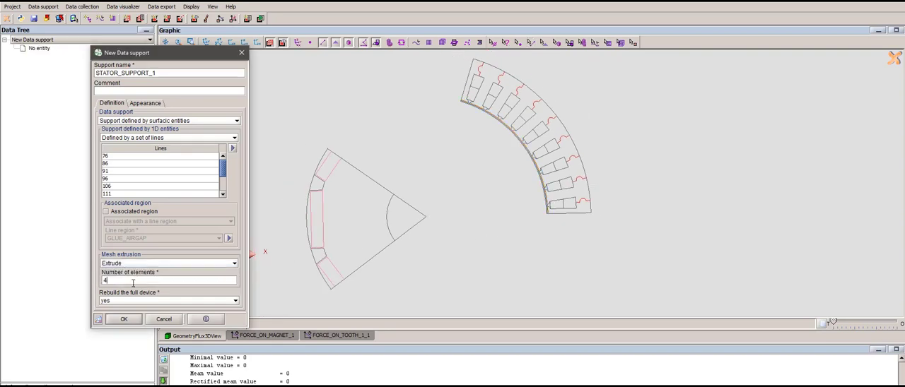
pyautogui.click(123, 319)
pyautogui.click(164, 320)
# - Show data support STATOR_SUPPORT_2 in the graphic view and hide it again
pyautogui.click(71, 69)
pyautogui.rightClick(72, 71)
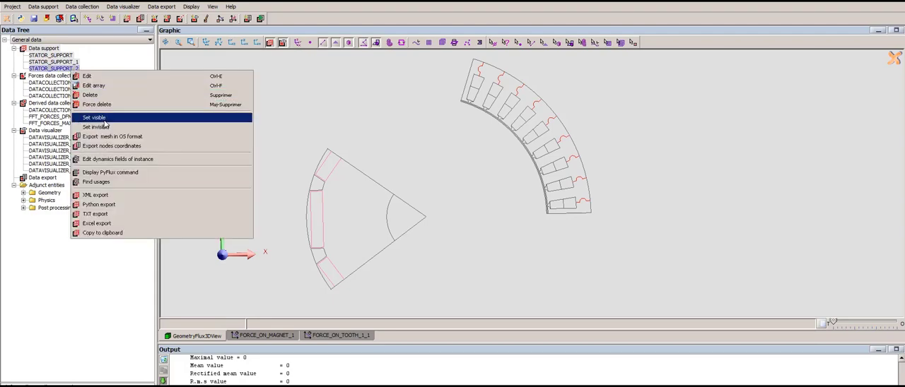
pyautogui.click(104, 120)
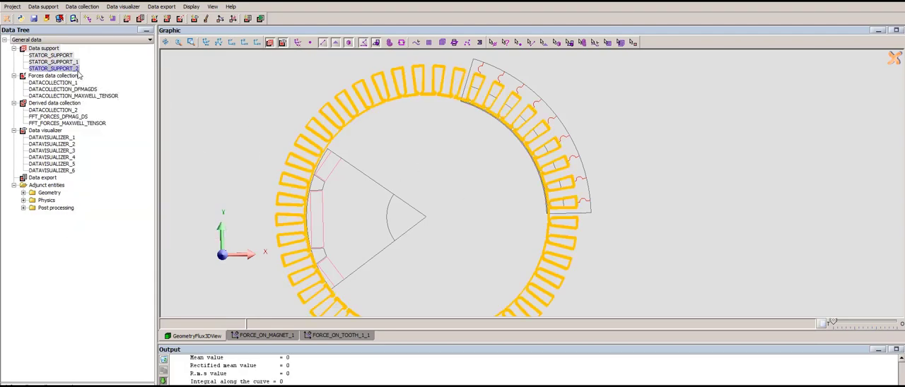
pyautogui.rightClick(78, 71)
pyautogui.click(116, 128)
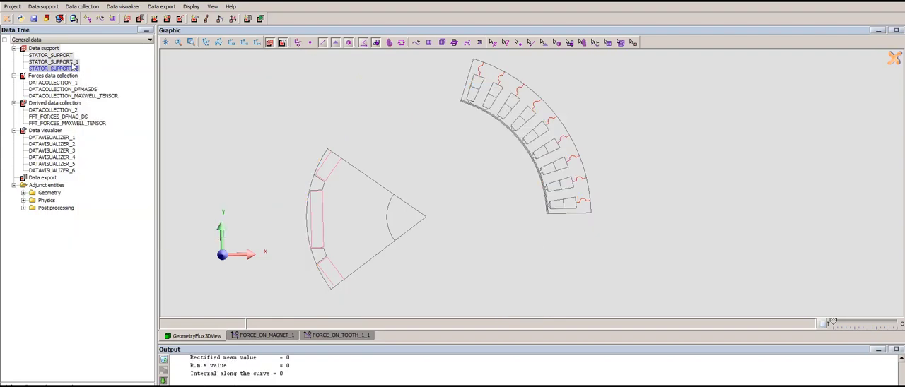
# - Display data support STATOR_SUPPORT_1 over the motor geometry and view the whole ring from the front
pyautogui.rightClick(71, 63)
pyautogui.click(101, 112)
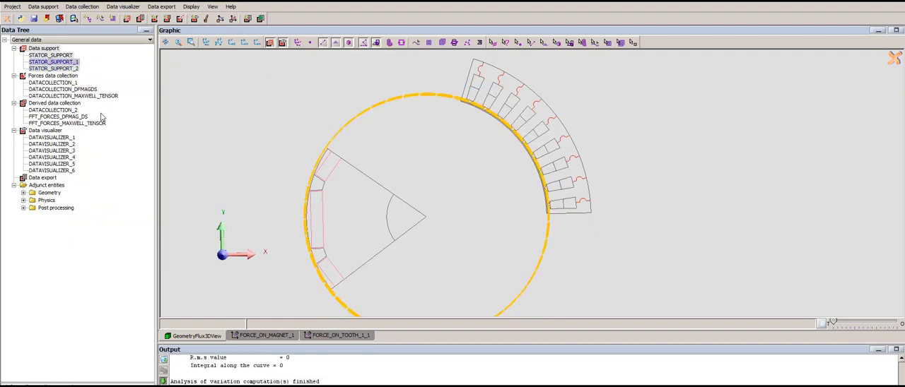
pyautogui.moveTo(436, 167); pyautogui.dragTo(599, 245)
pyautogui.scroll(4, 634, 238)
pyautogui.click(258, 43)
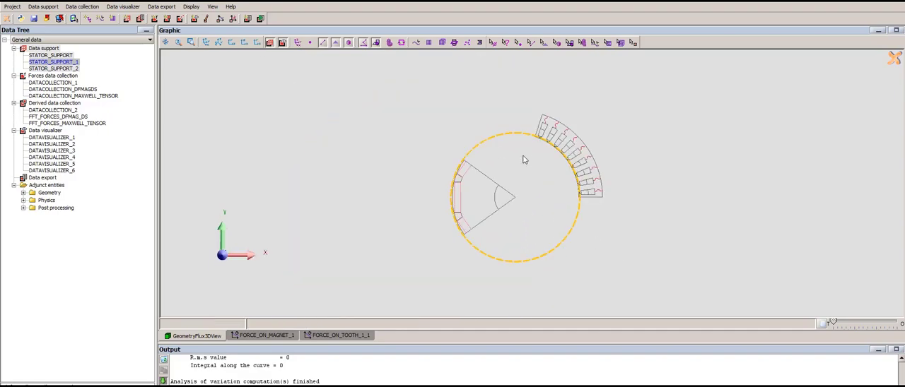
# - Examine how STATOR_SUPPORT_1 follows the tooth faces along the airgap, close up and from an oblique angle
pyautogui.scroll(5, 551, 161)
pyautogui.scroll(1, 552, 162)
pyautogui.moveTo(552, 164); pyautogui.dragTo(429, 191)
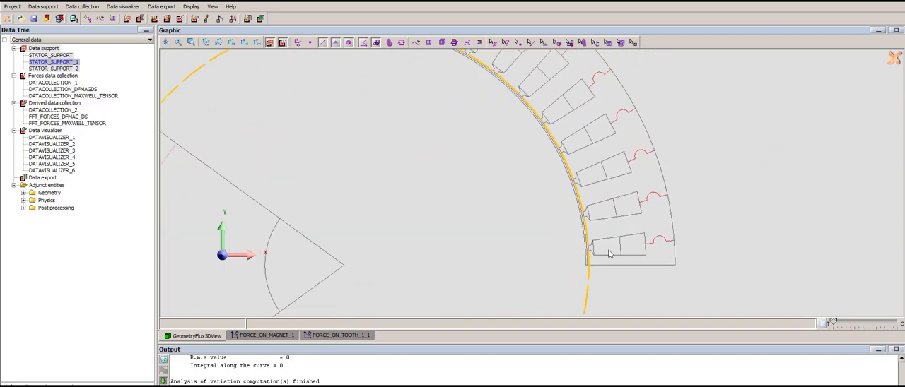
pyautogui.scroll(4, 586, 278)
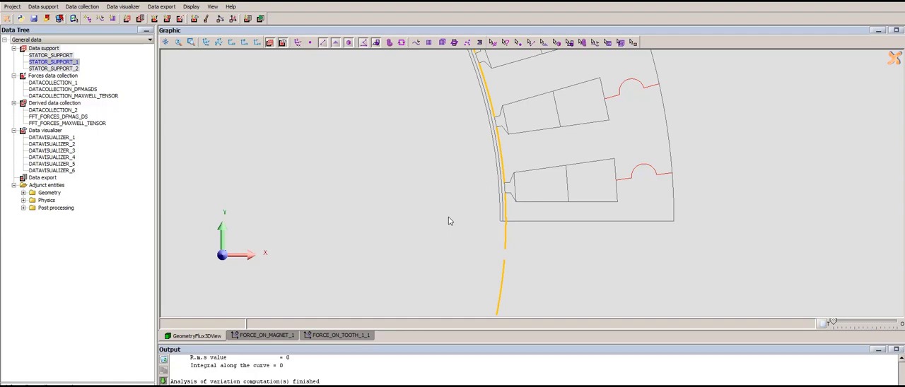
pyautogui.scroll(-6, 449, 217)
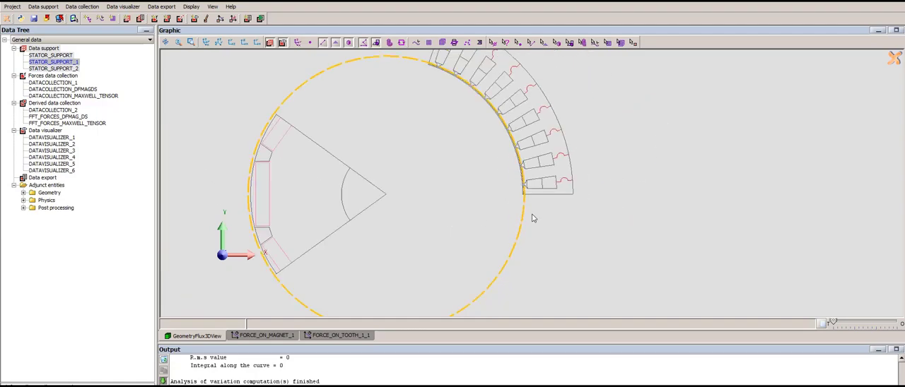
pyautogui.moveTo(532, 213); pyautogui.dragTo(427, 203)
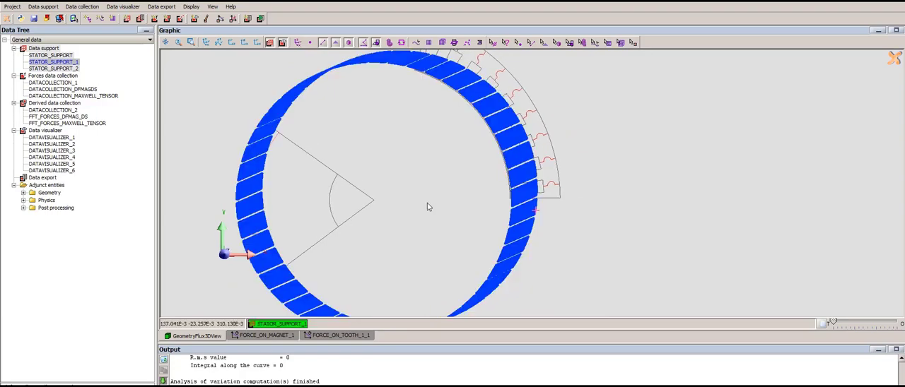
# - Start a new forces data collection with the simplified projective method for rotating machines on STATOR_SUPPORT_1
pyautogui.click(45, 76)
pyautogui.rightClick(45, 78)
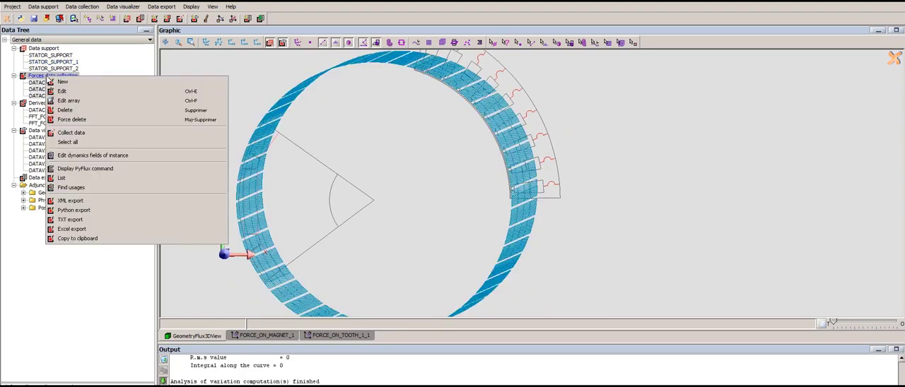
pyautogui.click(63, 83)
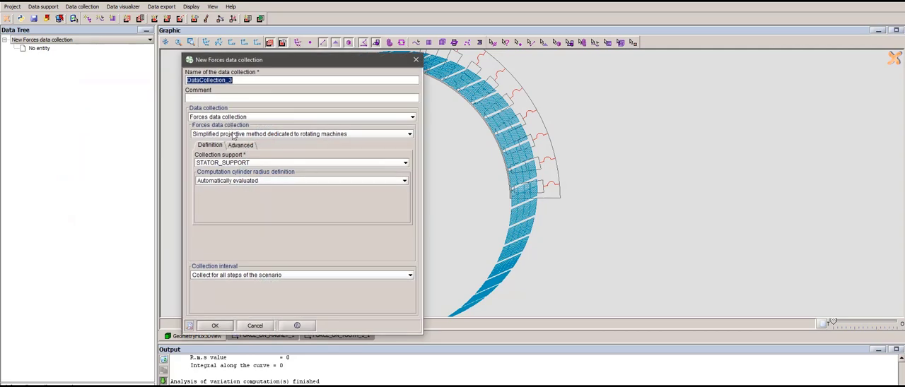
pyautogui.click(196, 135)
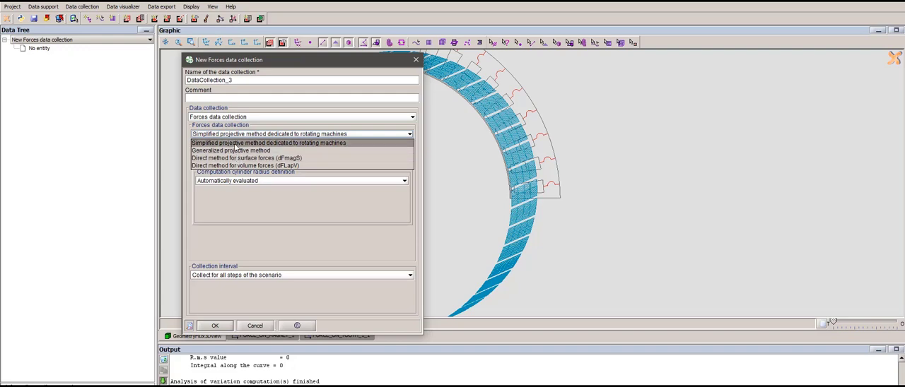
pyautogui.click(234, 142)
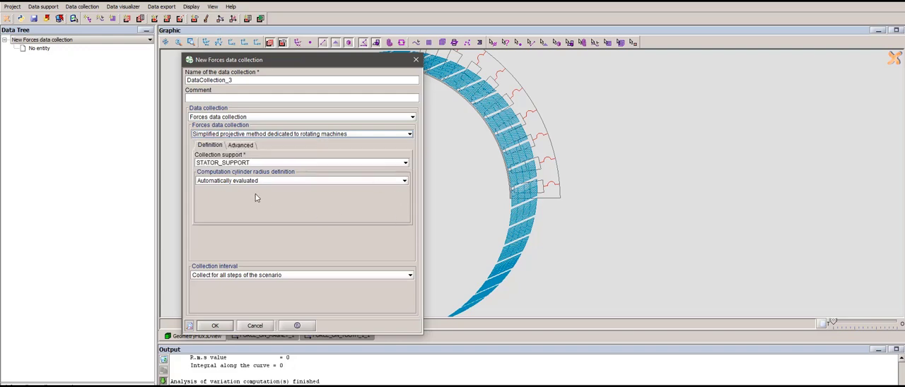
pyautogui.click(235, 165)
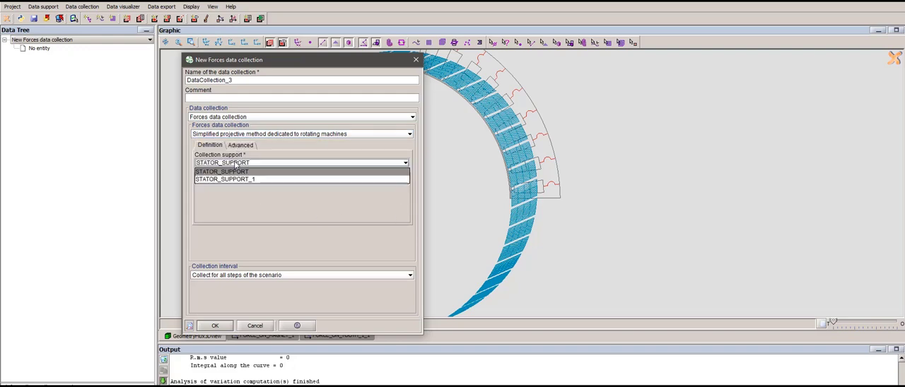
pyautogui.click(254, 181)
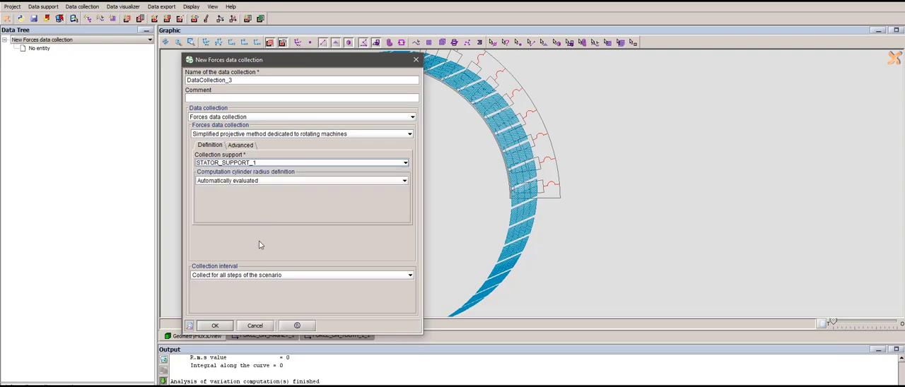
# - Restrict the collection to a specified interval, with the minimum limit of ANGPOS_ROTOR set to 72
pyautogui.click(262, 276)
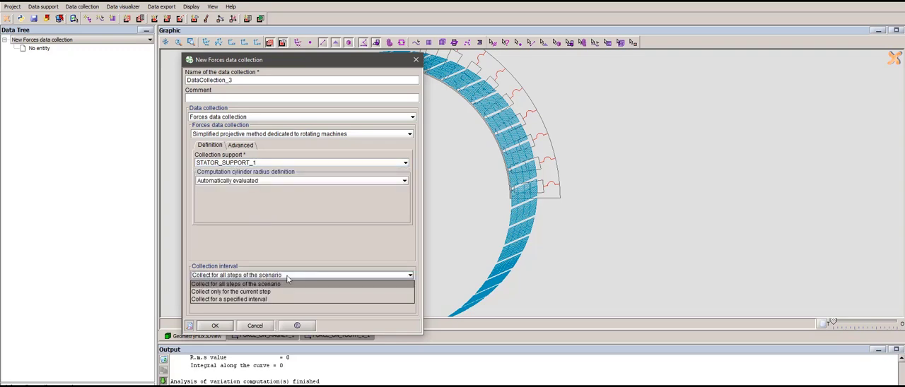
pyautogui.click(258, 303)
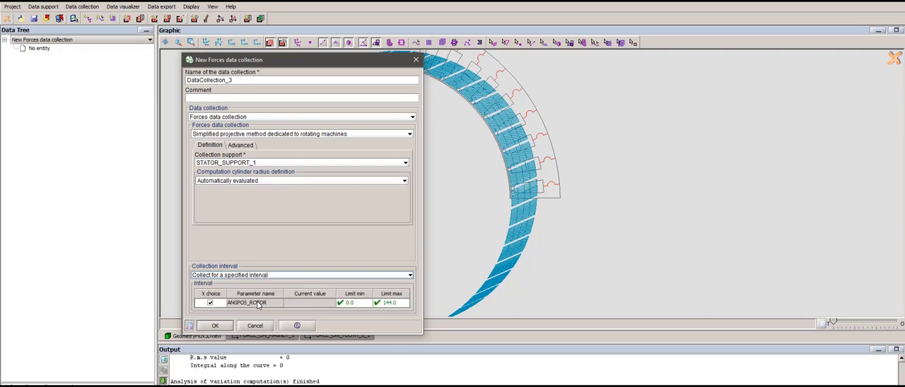
pyautogui.click(363, 302)
pyautogui.scroll(-5, 357, 337)
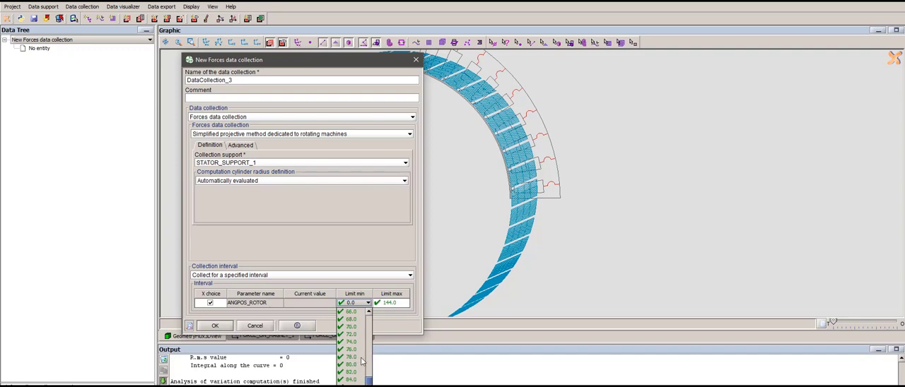
pyautogui.click(360, 334)
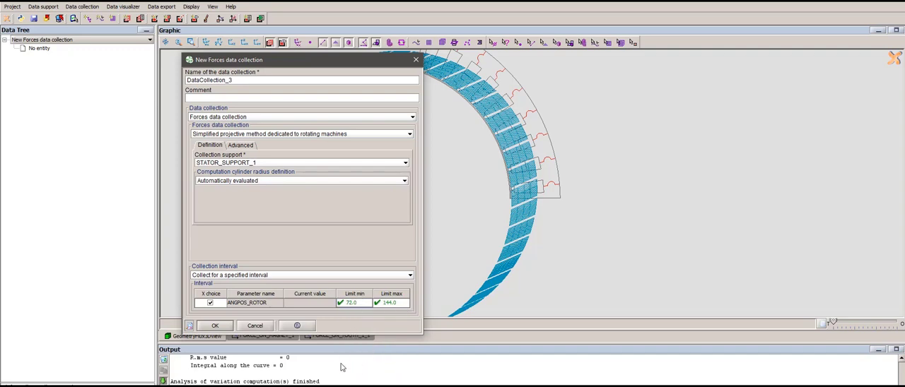
# - Create the forces data collection and run the data collection for DATACOLLECTION_3
pyautogui.click(216, 325)
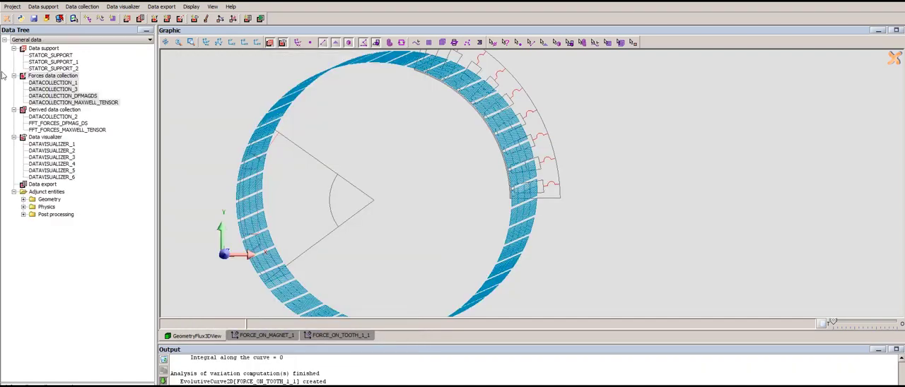
pyautogui.rightClick(61, 91)
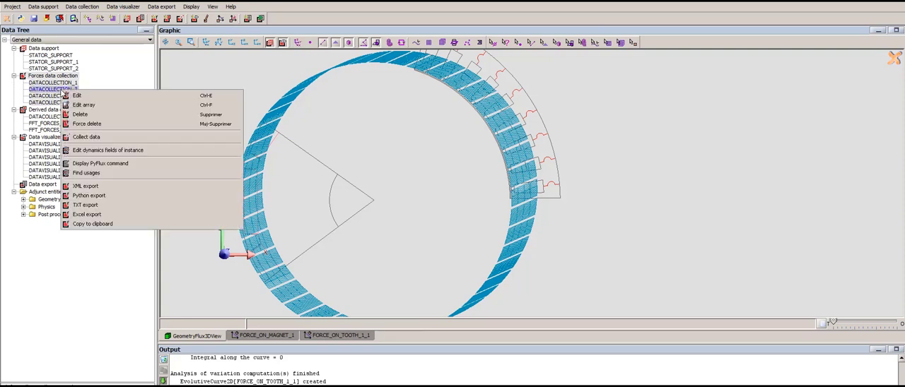
pyautogui.click(94, 142)
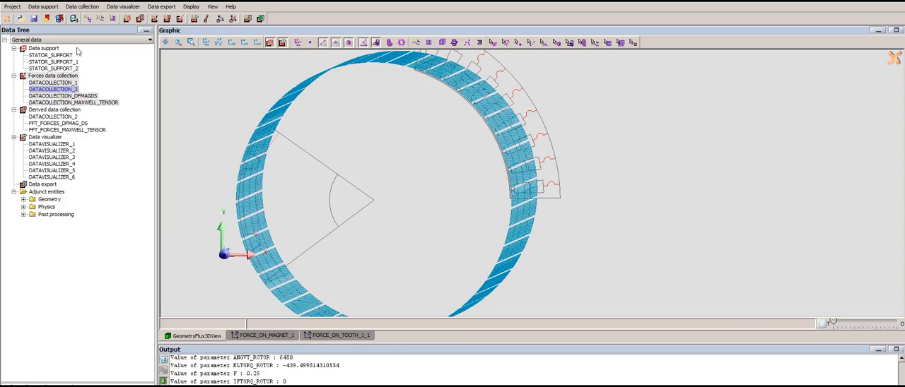
# - Create a forces visualizer of the resulting forces at nodes for DATACOLLECTION_3 and inspect the arrows obliquely and from the front
pyautogui.click(123, 7)
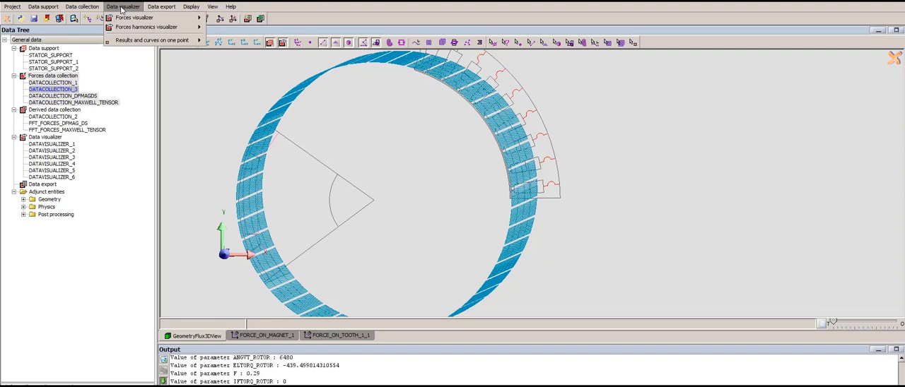
pyautogui.moveTo(157, 20)
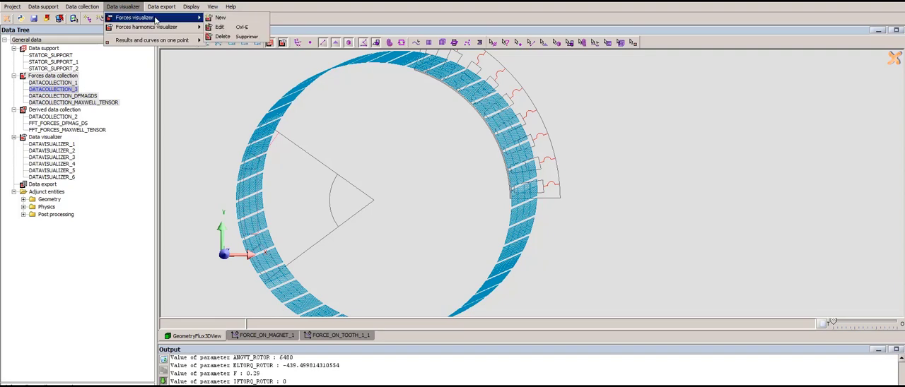
pyautogui.click(220, 22)
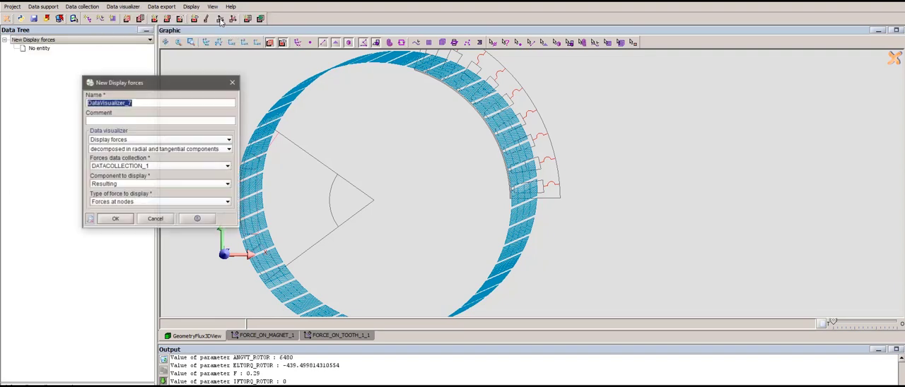
pyautogui.click(146, 167)
pyautogui.click(148, 182)
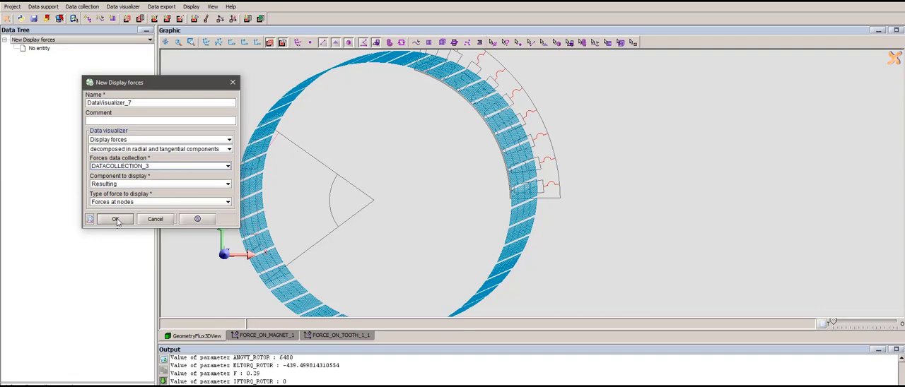
pyautogui.click(115, 219)
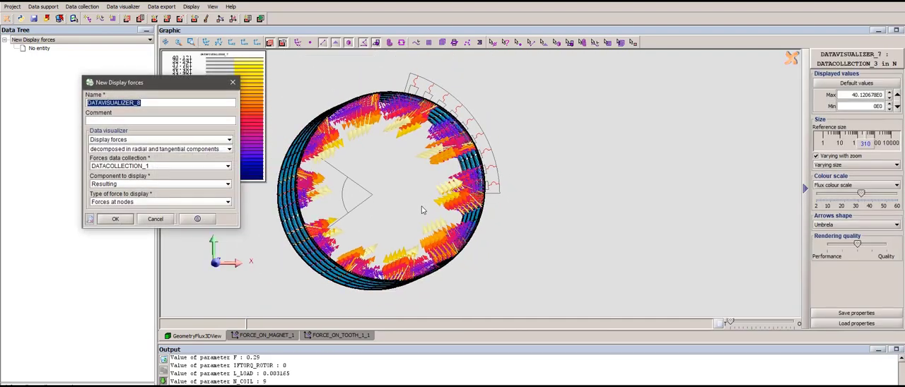
pyautogui.moveTo(421, 209); pyautogui.dragTo(441, 195)
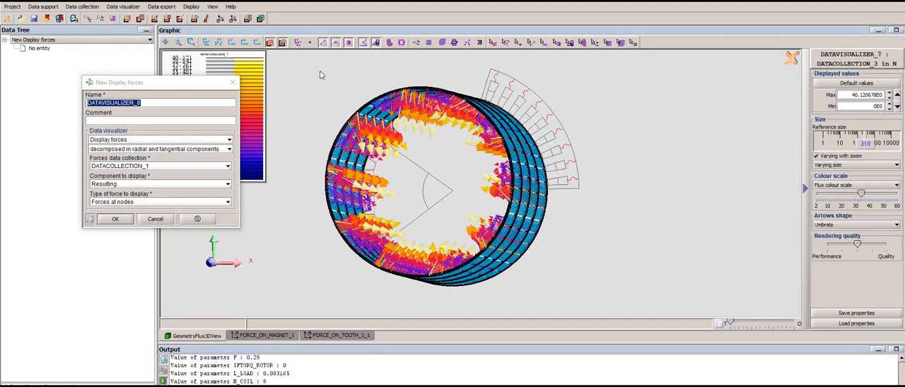
pyautogui.click(258, 44)
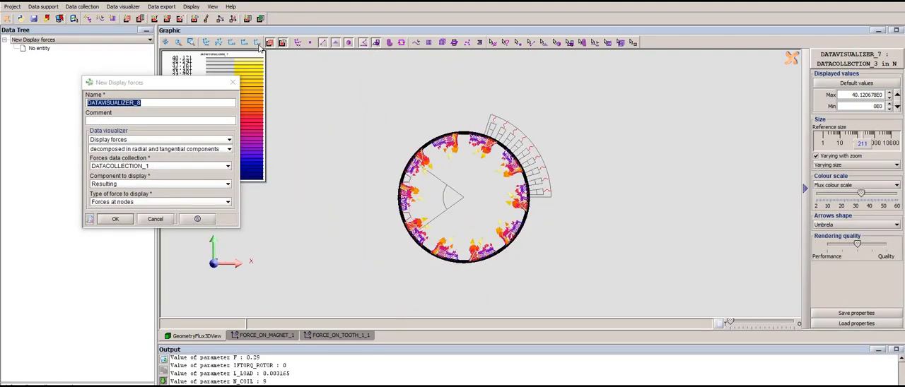
# - Create a forces visualizer of the radial component of the forces at nodes for DATACOLLECTION_1
pyautogui.click(113, 185)
pyautogui.click(112, 193)
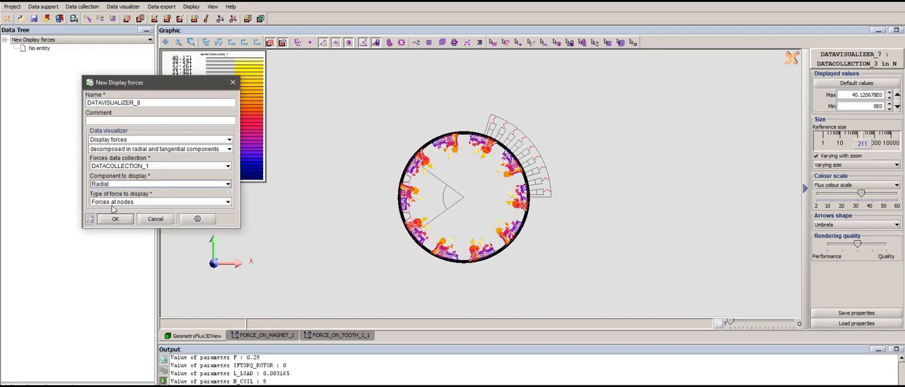
pyautogui.click(116, 219)
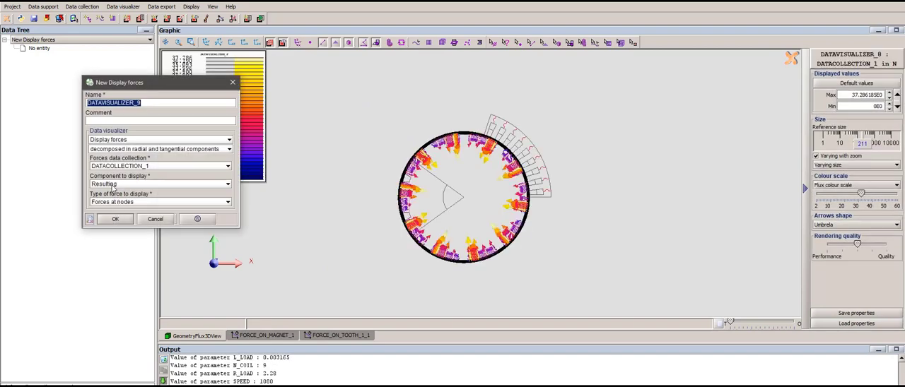
# - Create a forces visualizer of the tangential forces at nodes for DATACOLLECTION_1 and enlarge the arrows to reference size 268
pyautogui.click(113, 184)
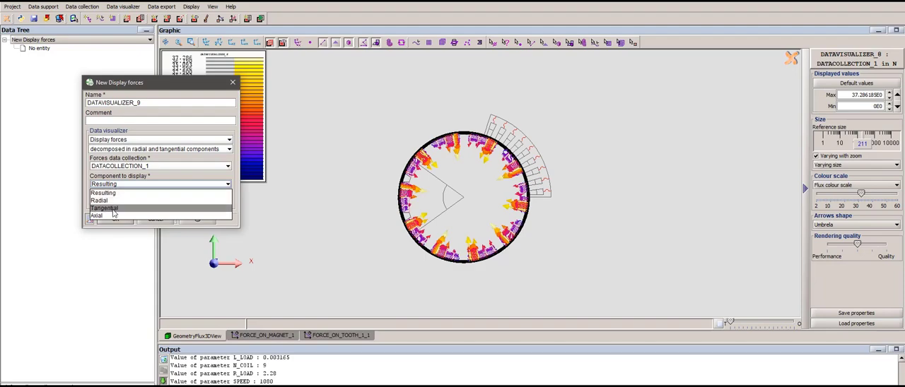
pyautogui.click(115, 211)
pyautogui.click(117, 219)
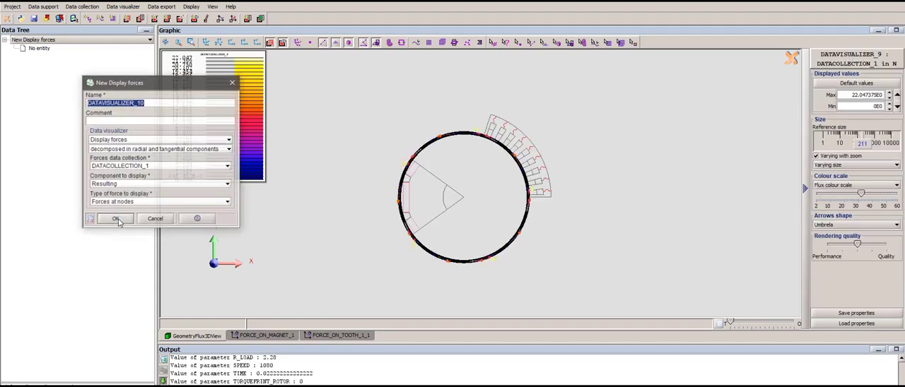
pyautogui.moveTo(861, 143)
pyautogui.mouseDown()
pyautogui.moveTo(872, 146)
pyautogui.moveTo(865, 149)
pyautogui.mouseUp()
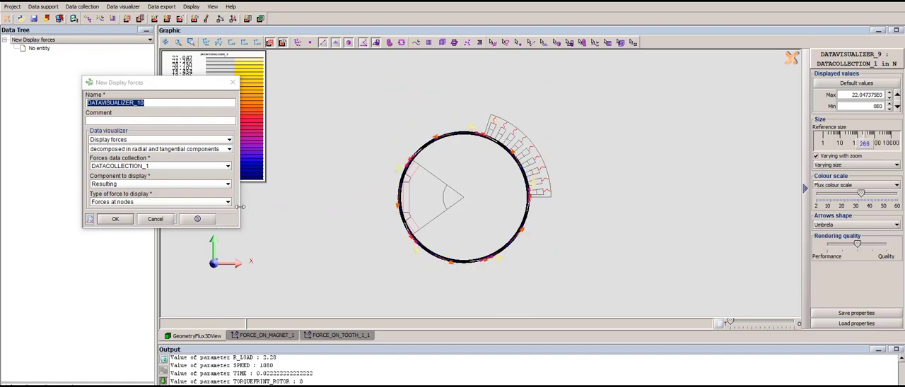
# - Create a visualizer of the resulting global forces for DATACOLLECTION_1, with the arrow reference size raised to 392, and end visualizer creation
pyautogui.click(121, 203)
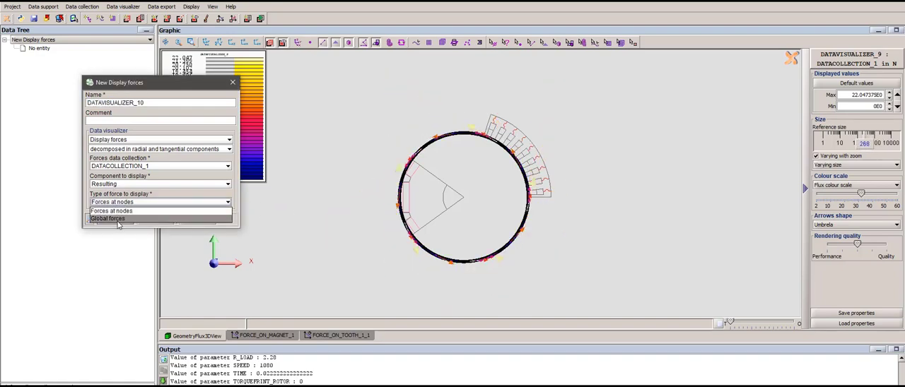
pyautogui.click(118, 220)
pyautogui.click(117, 220)
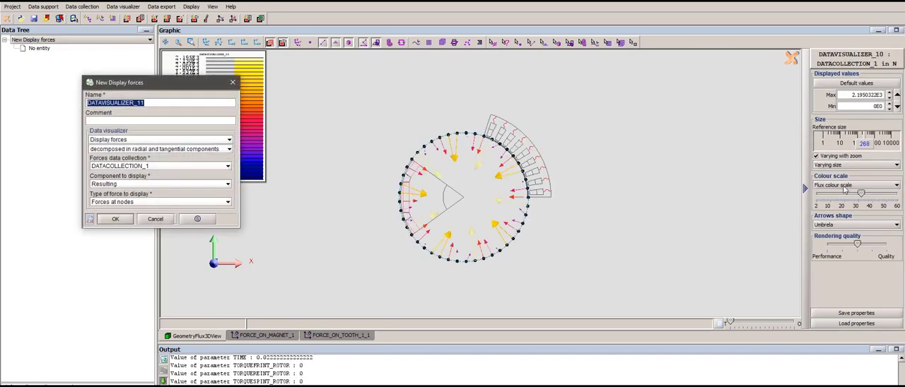
pyautogui.click(872, 145)
pyautogui.moveTo(872, 146); pyautogui.dragTo(867, 145)
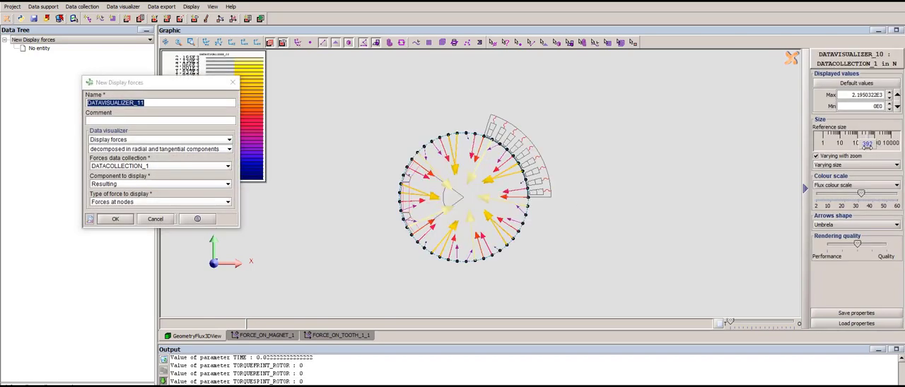
pyautogui.click(155, 219)
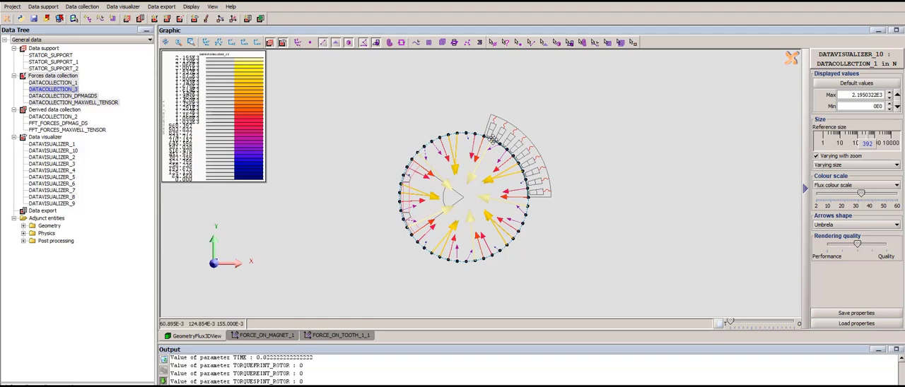
pyautogui.moveTo(479, 208)
pyautogui.mouseDown()
pyautogui.moveTo(499, 189)
pyautogui.moveTo(483, 204)
pyautogui.mouseUp()
pyautogui.click(258, 43)
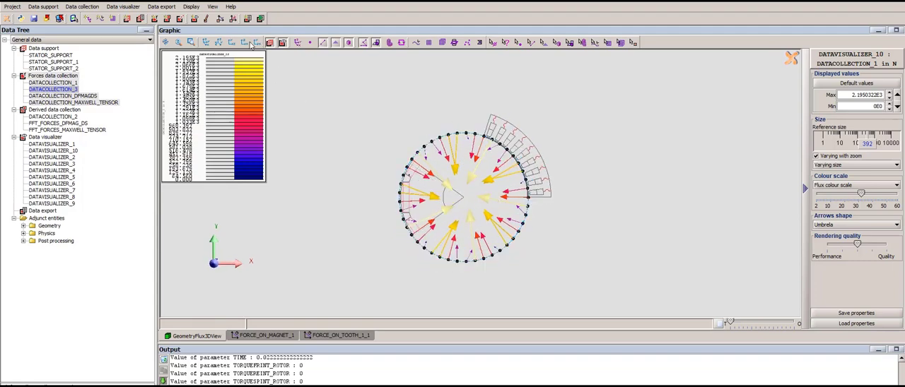
# - Start a standard data evolution curve on the data point DATACOLLECTION_1_in_group_1
pyautogui.click(129, 8)
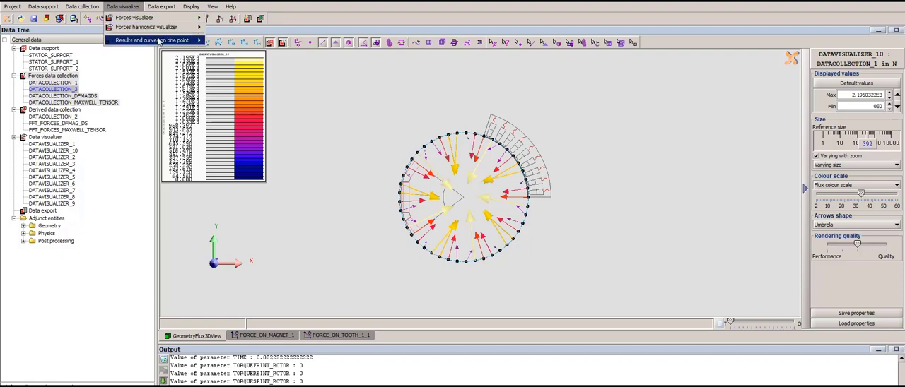
pyautogui.moveTo(145, 43)
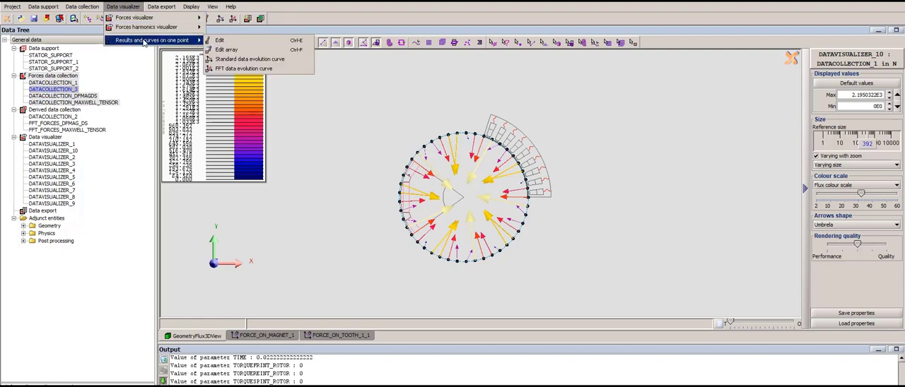
pyautogui.click(251, 62)
pyautogui.scroll(5, 543, 220)
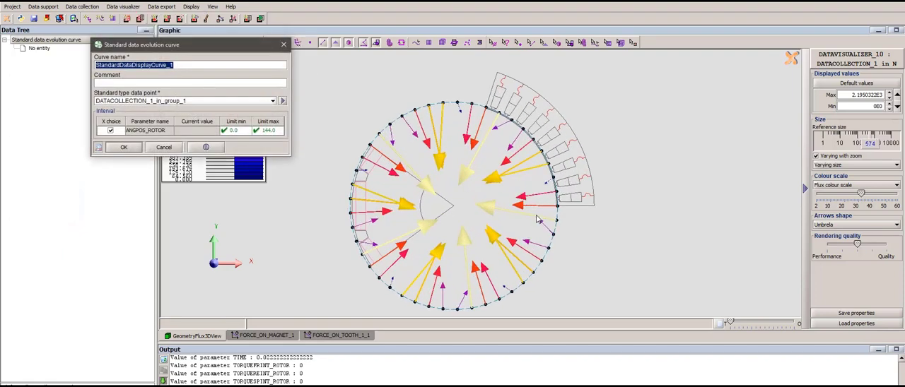
pyautogui.click(168, 102)
pyautogui.click(168, 102)
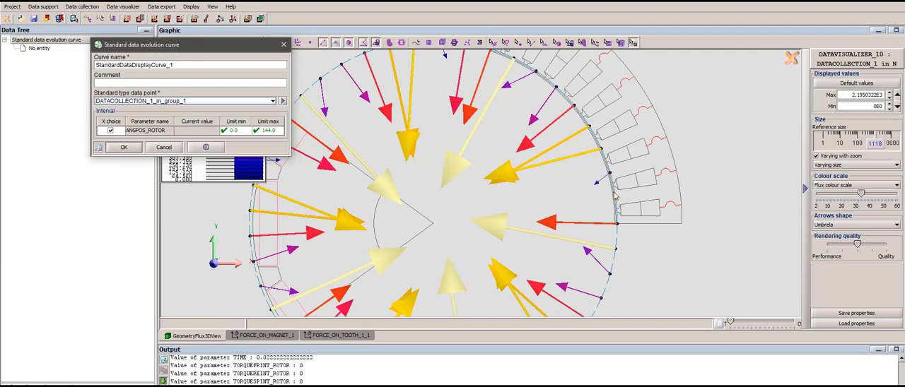
# - Set the curve's minimum limit of ANGPOS_ROTOR to 72, plot it and end curve creation
pyautogui.click(244, 132)
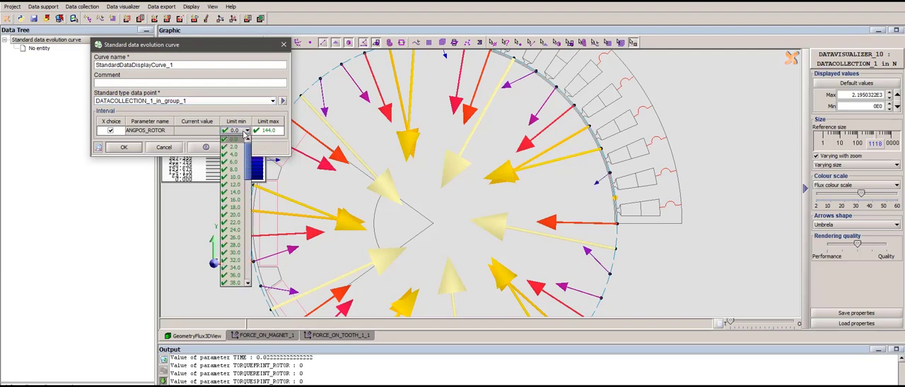
pyautogui.scroll(-1, 227, 205)
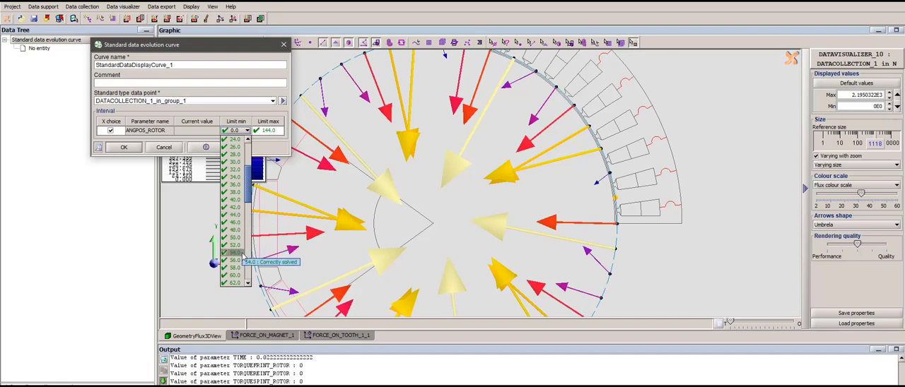
pyautogui.scroll(-3, 243, 255)
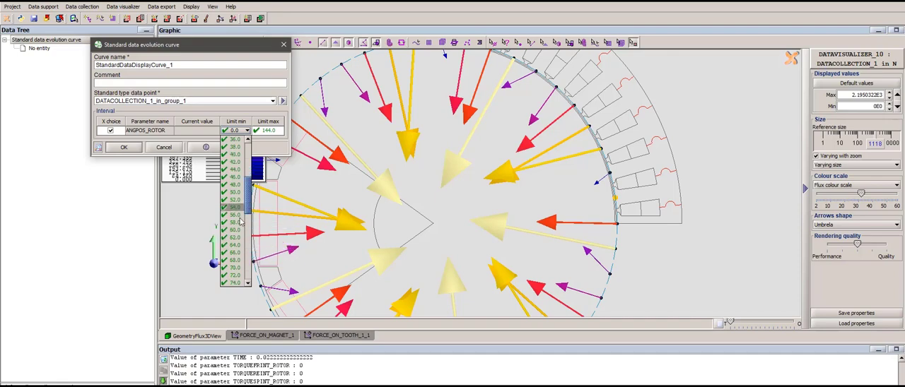
pyautogui.click(235, 253)
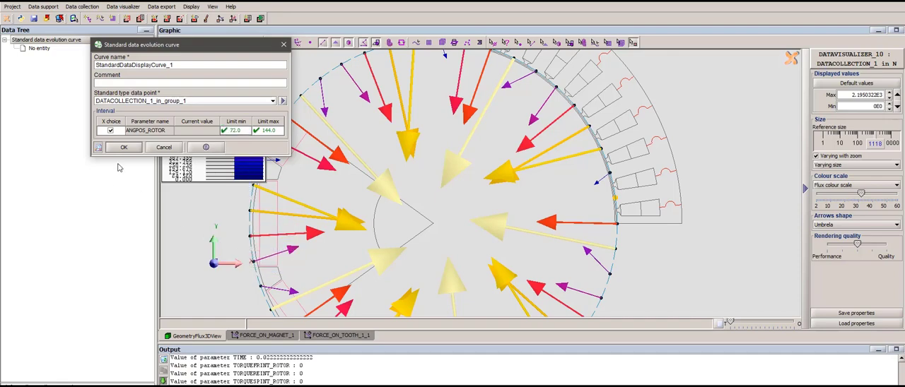
pyautogui.click(123, 147)
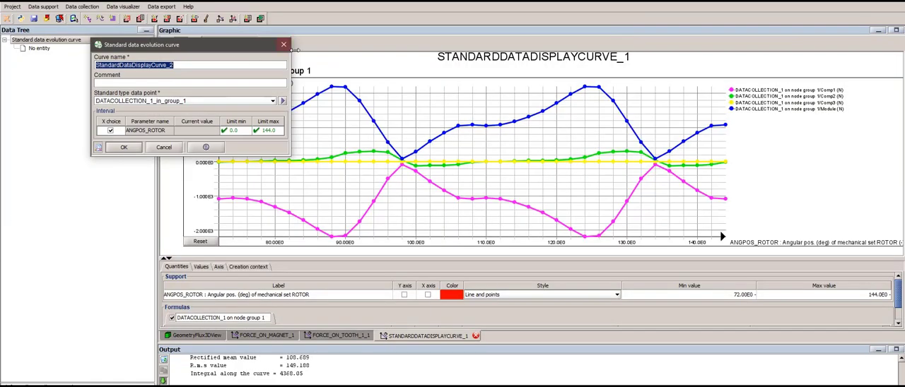
pyautogui.click(283, 44)
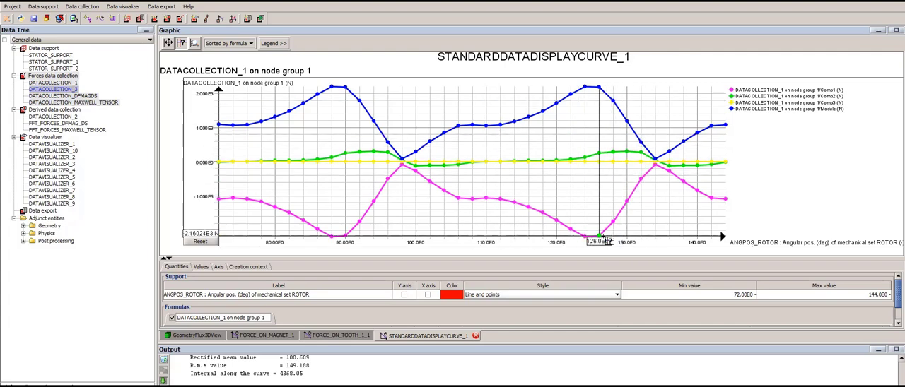
# - Compare the FORCE_ON_TOOTH_1_1 curve with the new STANDARDDATADISPLAYCURVE_1 curve, examining the force peaks
pyautogui.click(336, 336)
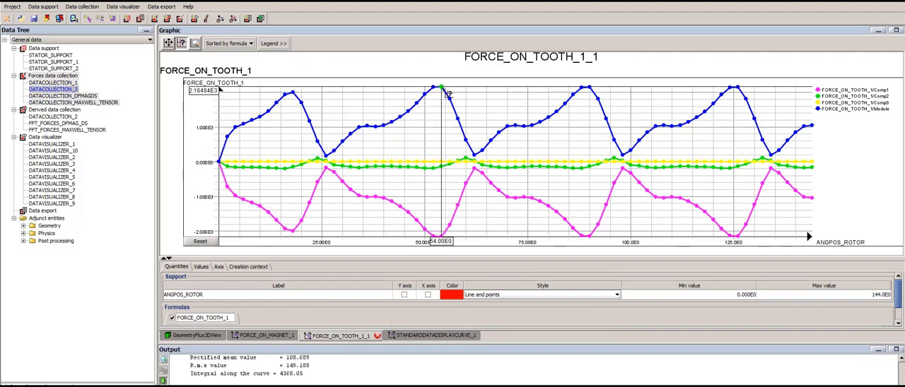
pyautogui.click(436, 335)
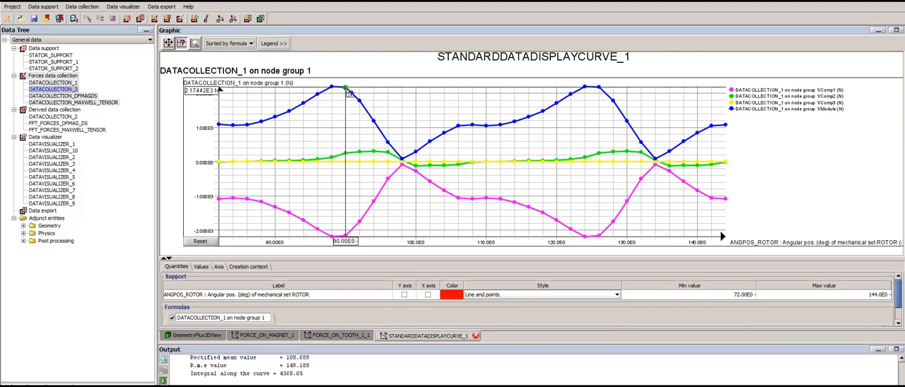
pyautogui.click(341, 335)
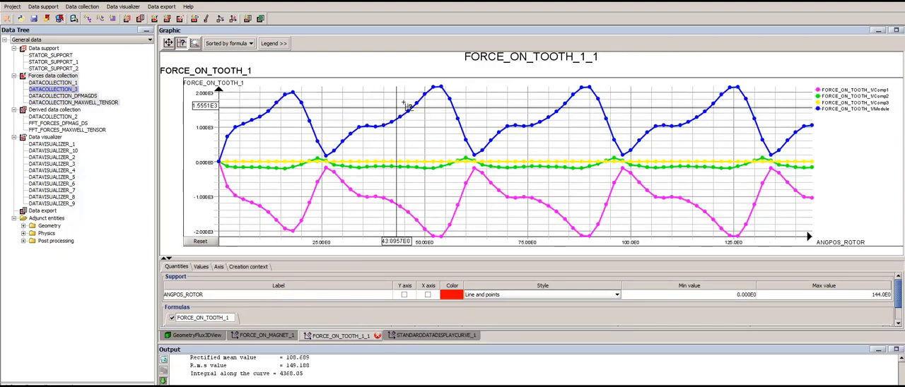
pyautogui.click(432, 337)
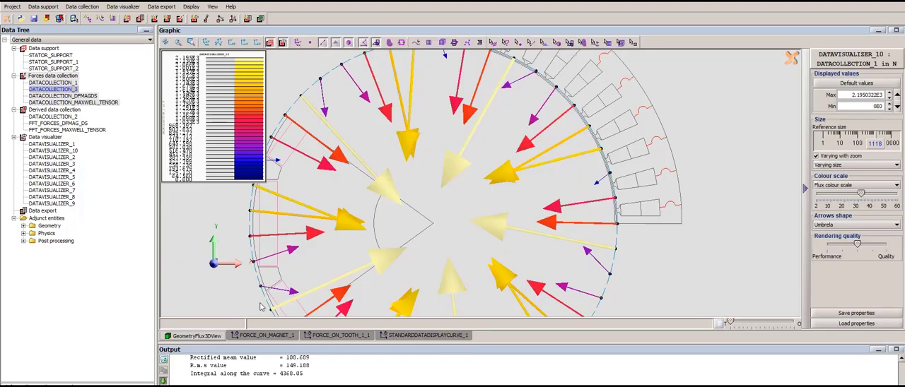
# - Return to the geometry view of the global forces and start a second standard data evolution curve
pyautogui.click(211, 338)
pyautogui.moveTo(538, 150); pyautogui.dragTo(518, 219)
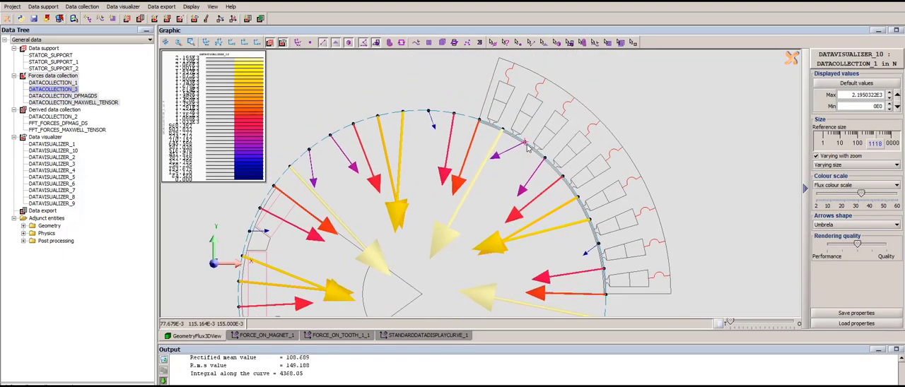
pyautogui.scroll(-2, 505, 207)
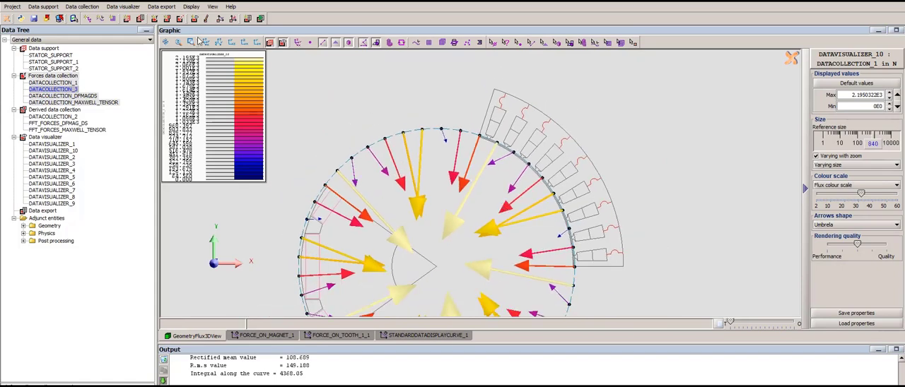
pyautogui.click(123, 7)
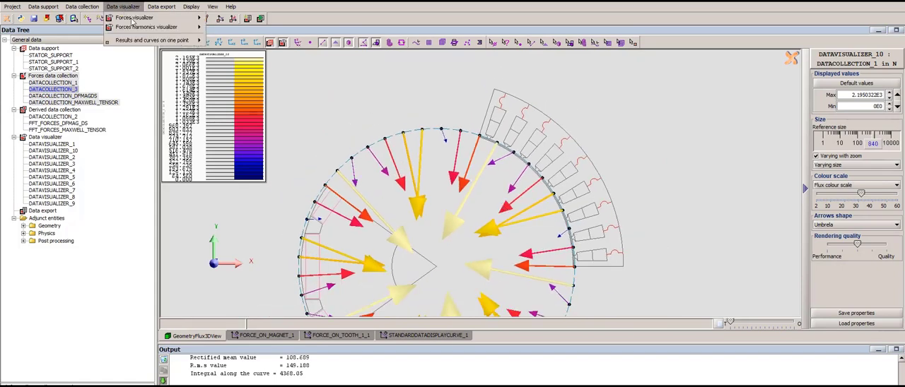
pyautogui.moveTo(176, 43)
pyautogui.click(240, 60)
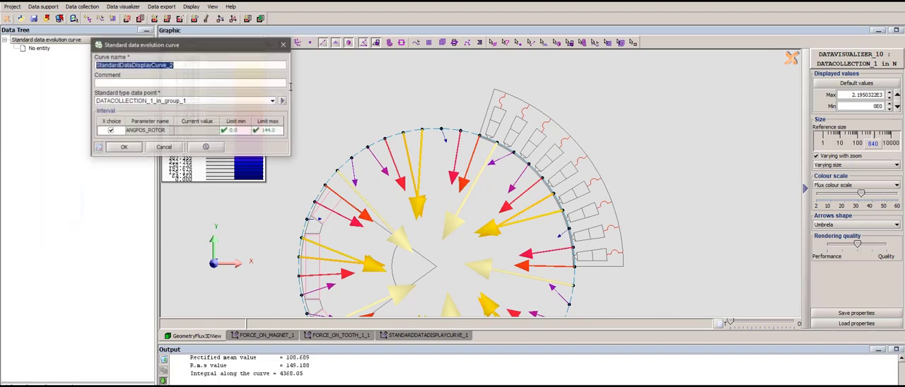
# - Try DATACOLLECTION_1_in_group_12 and DATACOLLECTION_1_in_group_3 as the curve's data point
pyautogui.click(207, 102)
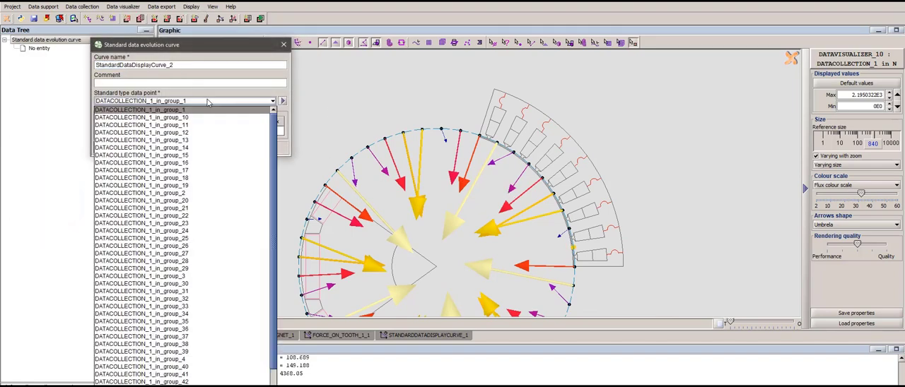
pyautogui.click(193, 133)
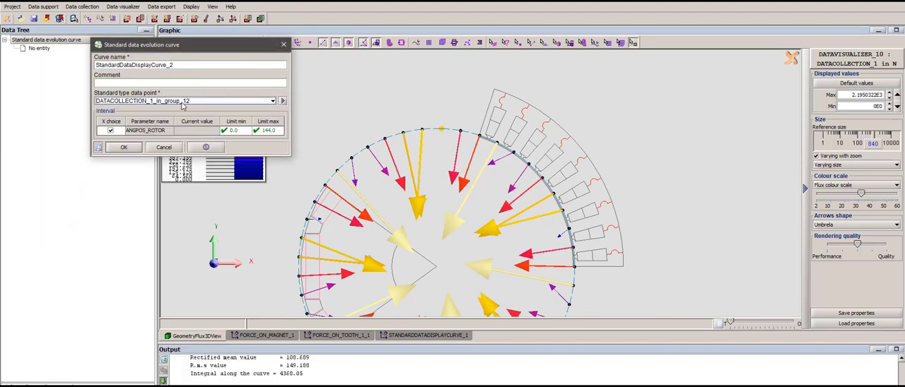
pyautogui.click(182, 102)
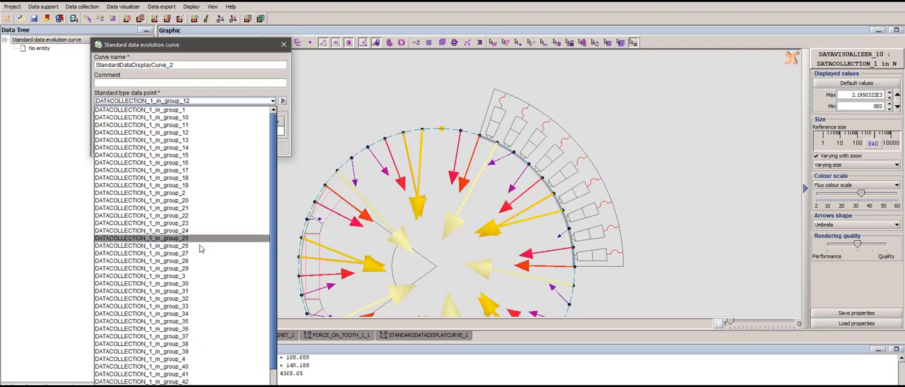
pyautogui.click(188, 276)
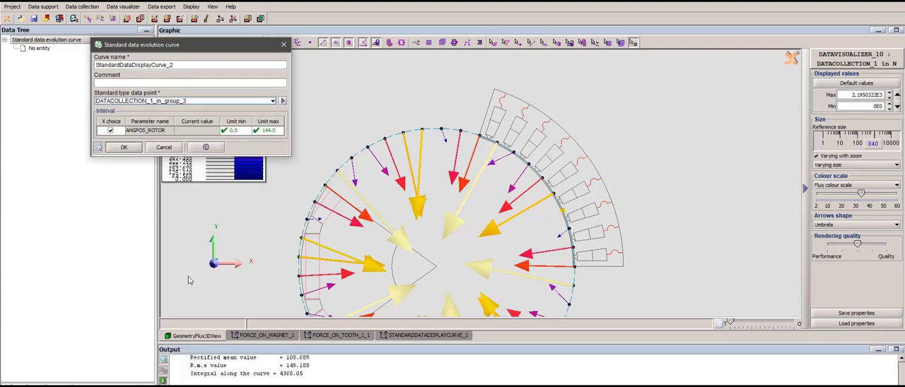
# - Plot the standard data evolution curve for DATACOLLECTION_1_in_group_4 with the ANGPOS_ROTOR minimum limit at 72, and end curve creation
pyautogui.click(185, 101)
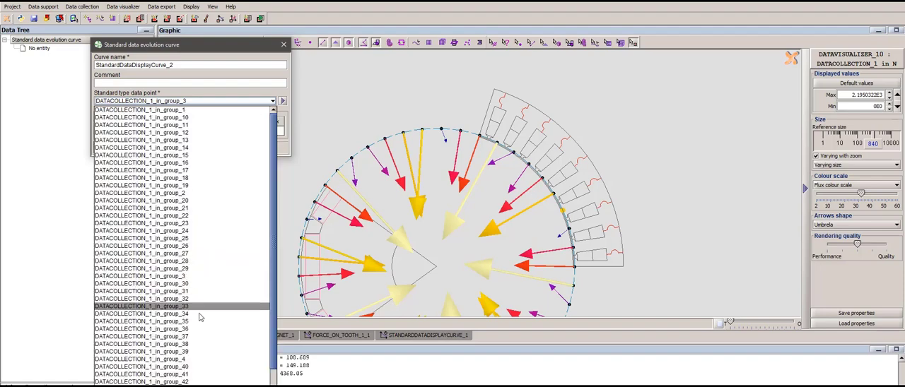
pyautogui.click(191, 359)
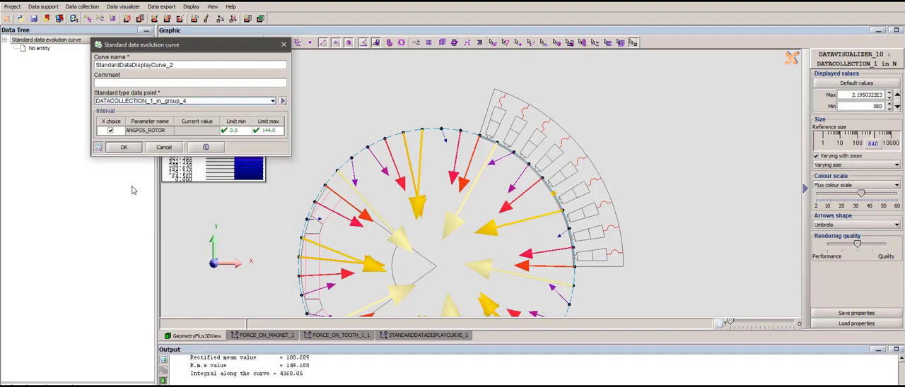
pyautogui.click(234, 132)
pyautogui.scroll(-6, 242, 171)
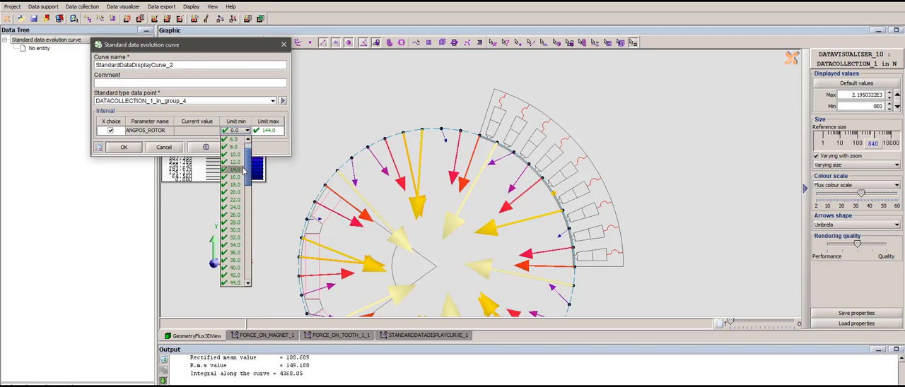
pyautogui.scroll(-8, 242, 173)
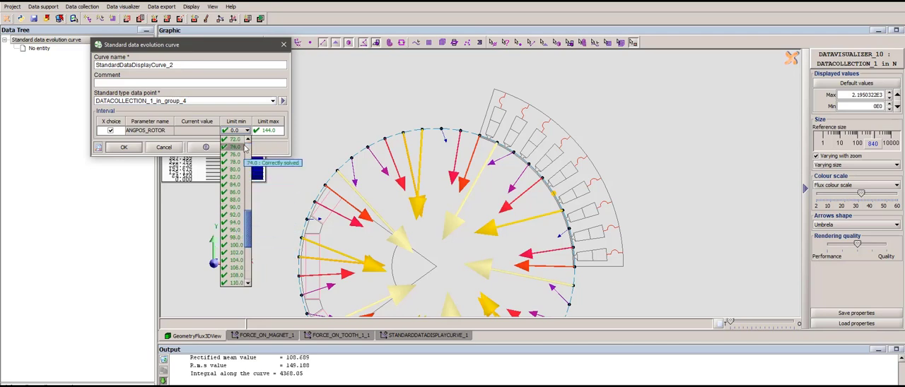
pyautogui.scroll(2, 245, 148)
pyautogui.click(239, 140)
pyautogui.click(127, 149)
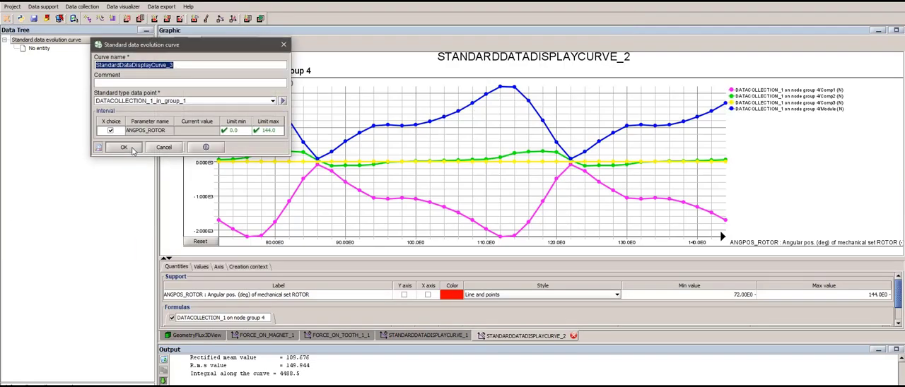
pyautogui.click(164, 147)
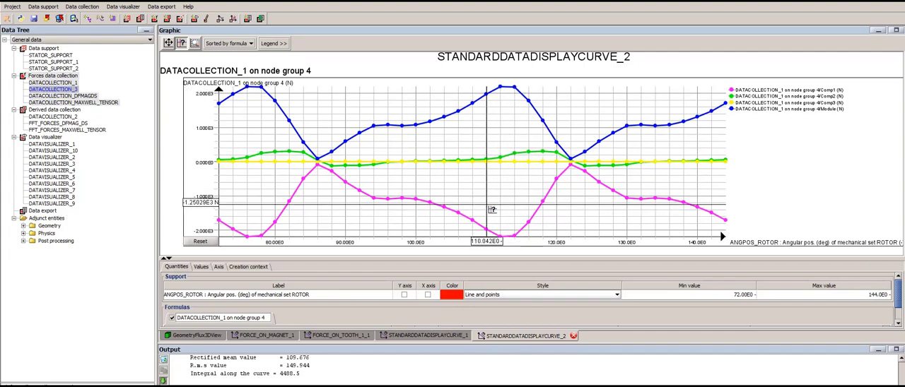
# - Compare the group 1 and group 4 force curves, and examine the global force arrows around the stator in the geometry view
pyautogui.click(430, 337)
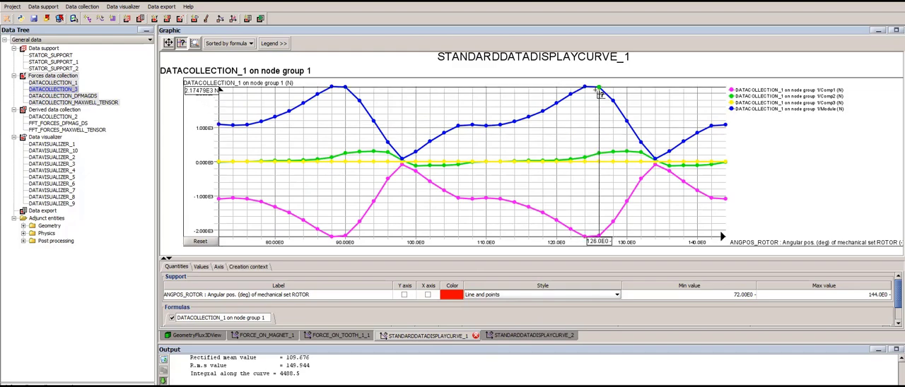
pyautogui.click(522, 336)
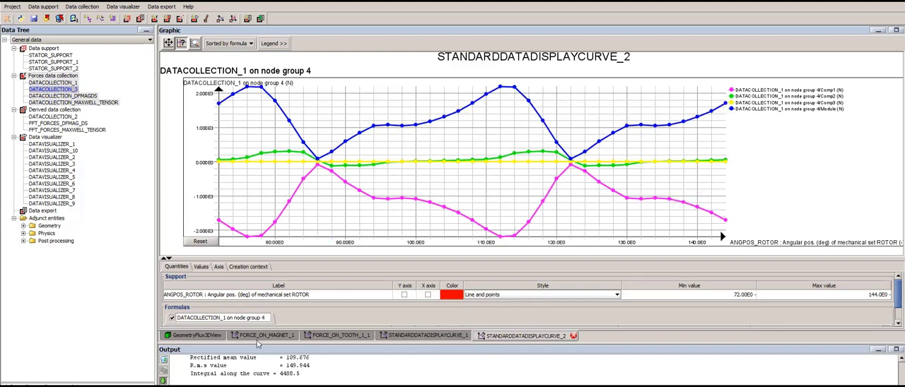
pyautogui.click(203, 337)
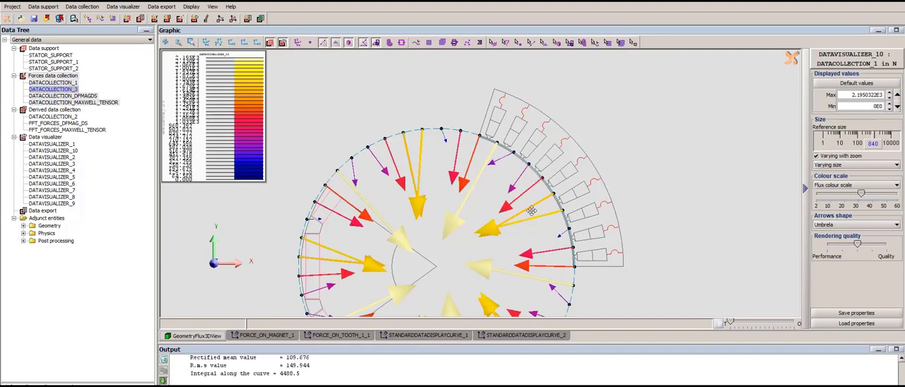
pyautogui.scroll(2, 532, 211)
pyautogui.scroll(-3, 531, 212)
pyautogui.moveTo(569, 280); pyautogui.dragTo(529, 219)
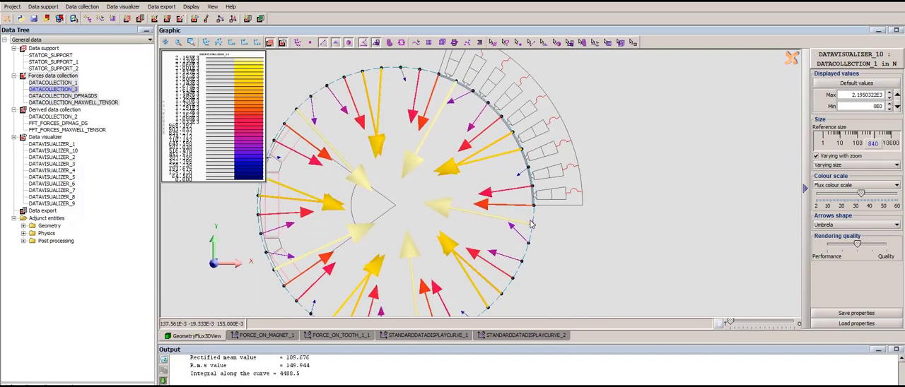
pyautogui.scroll(2, 527, 221)
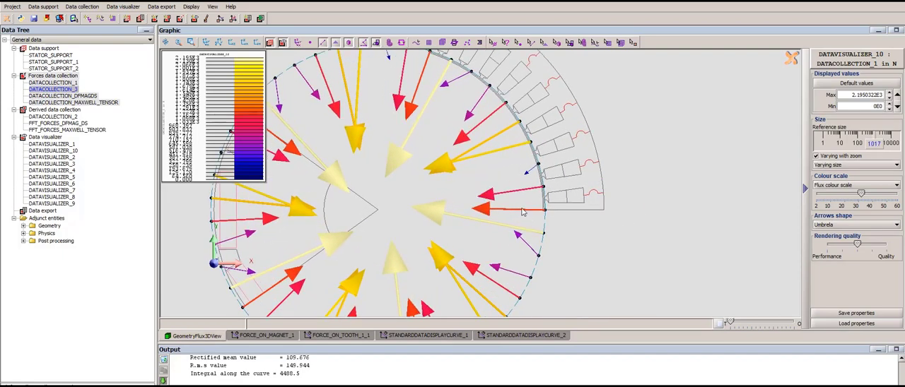
pyautogui.moveTo(506, 182); pyautogui.dragTo(553, 195)
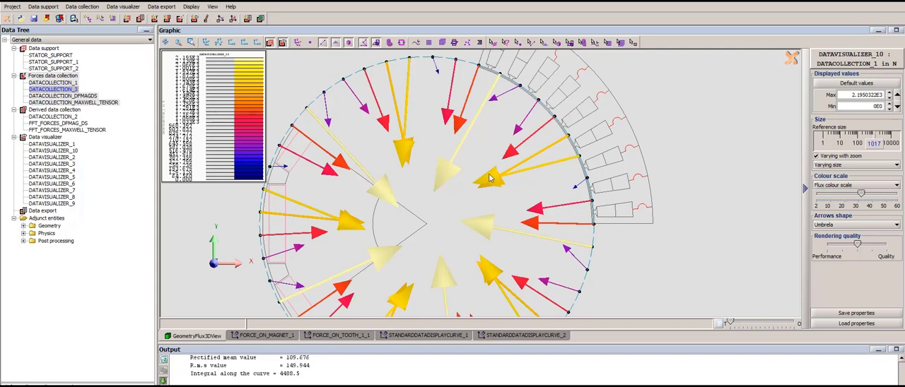
# - Start a new derived data collection as the FFT of DATACOLLECTION_3, with the ANGPOS_ROTOR minimum limit set to 72
pyautogui.click(55, 110)
pyautogui.rightClick(77, 112)
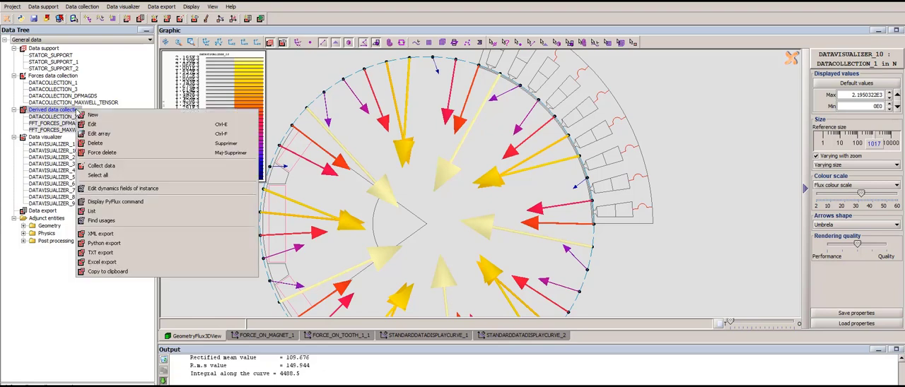
pyautogui.click(93, 116)
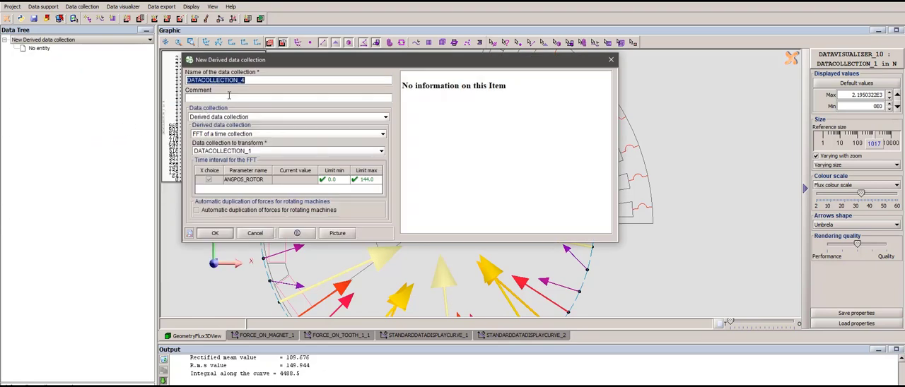
pyautogui.click(252, 152)
pyautogui.click(250, 168)
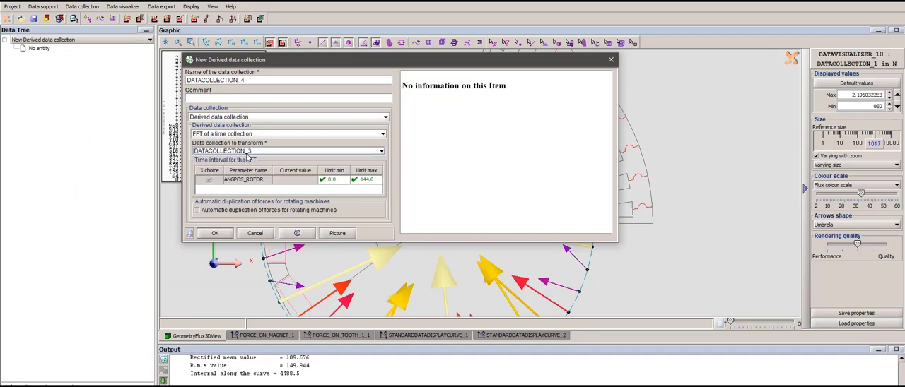
pyautogui.click(343, 182)
pyautogui.moveTo(347, 204); pyautogui.dragTo(353, 257)
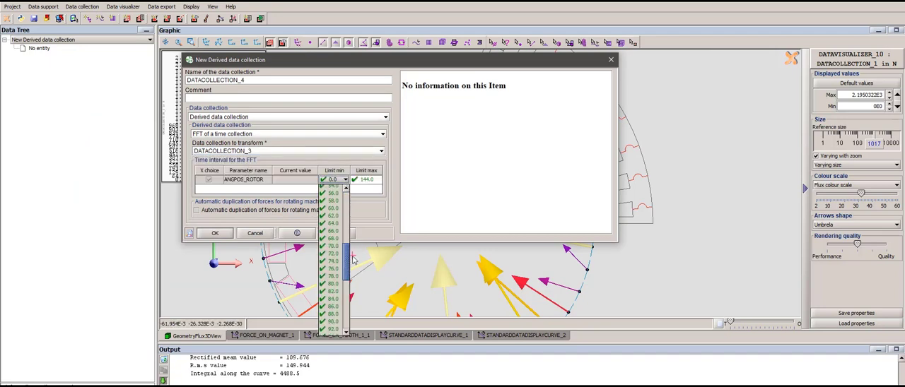
pyautogui.click(332, 253)
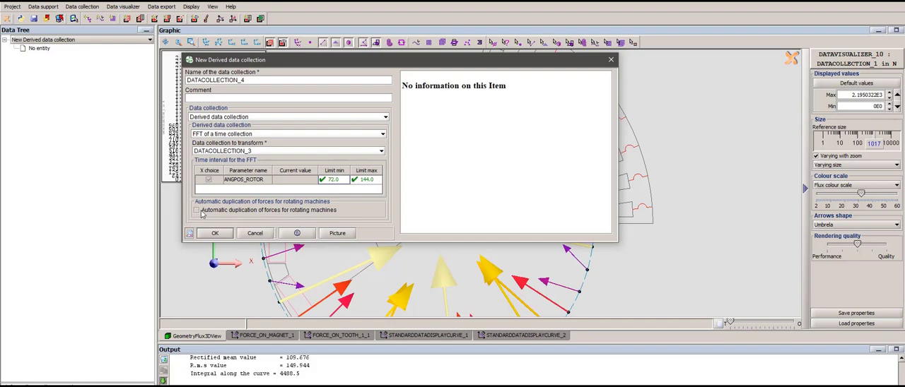
# - Enable automatic duplication of forces for rotating machines, create the derived collection DATACOLLECTION_4 and collect its data
pyautogui.click(203, 212)
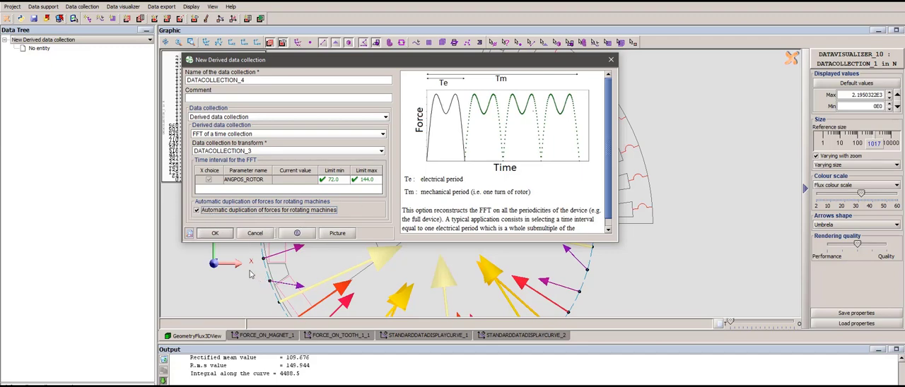
pyautogui.click(218, 235)
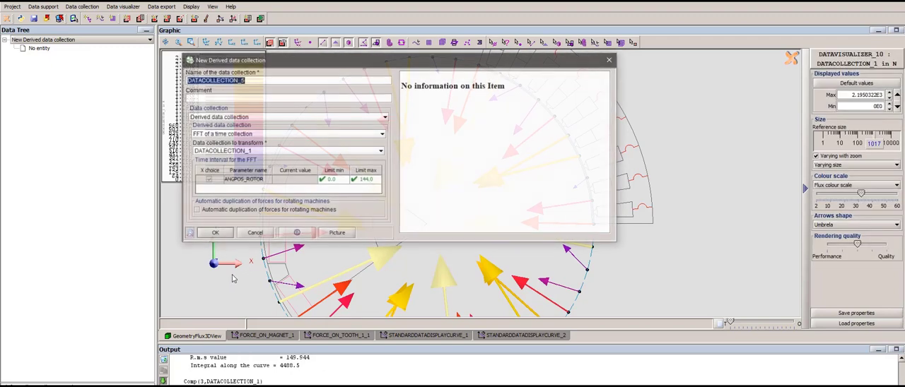
pyautogui.click(256, 236)
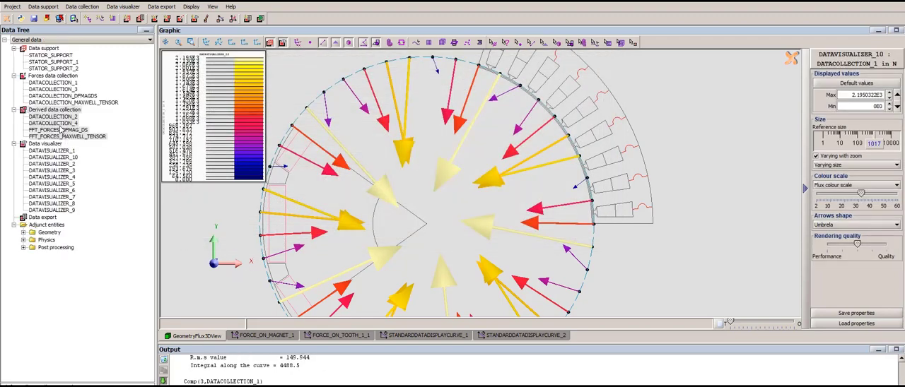
pyautogui.rightClick(63, 124)
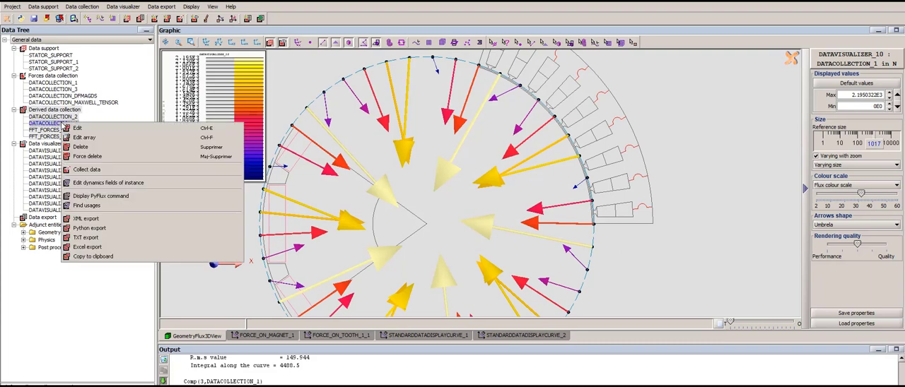
pyautogui.click(101, 171)
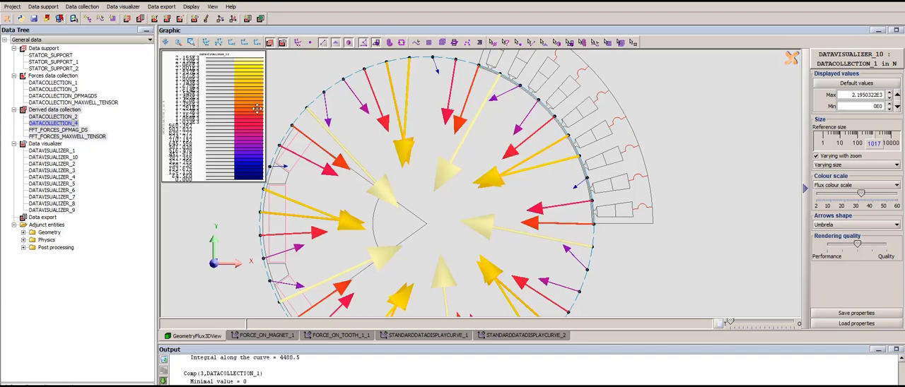
# - Create a forces harmonics visualizer showing the resulting forces at nodes of DATACOLLECTION_2 for harmonic rank 10
pyautogui.click(120, 6)
pyautogui.moveTo(142, 31)
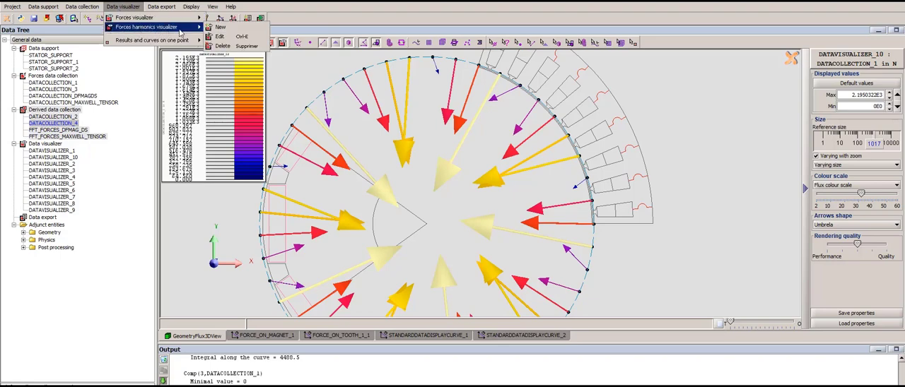
pyautogui.moveTo(171, 21)
pyautogui.click(219, 32)
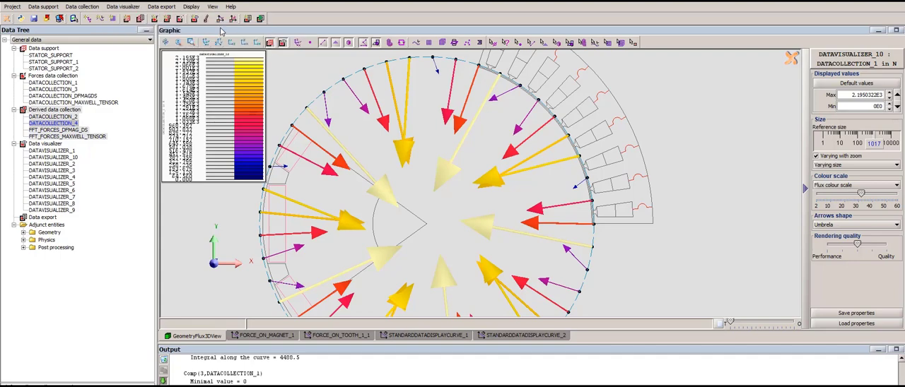
pyautogui.doubleClick(98, 218)
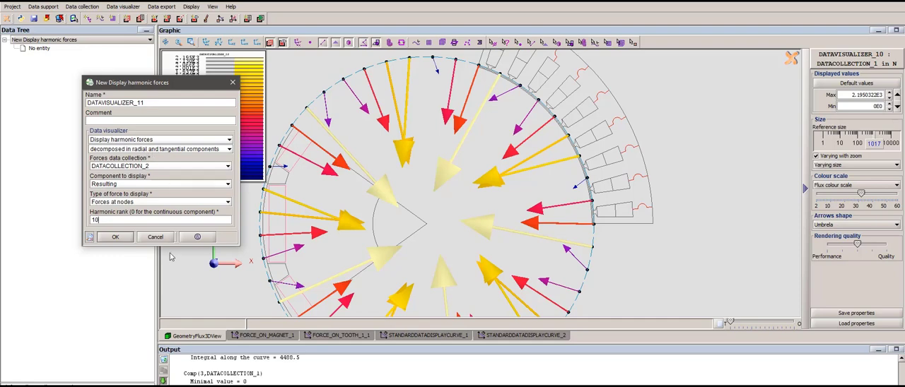
pyautogui.click(116, 237)
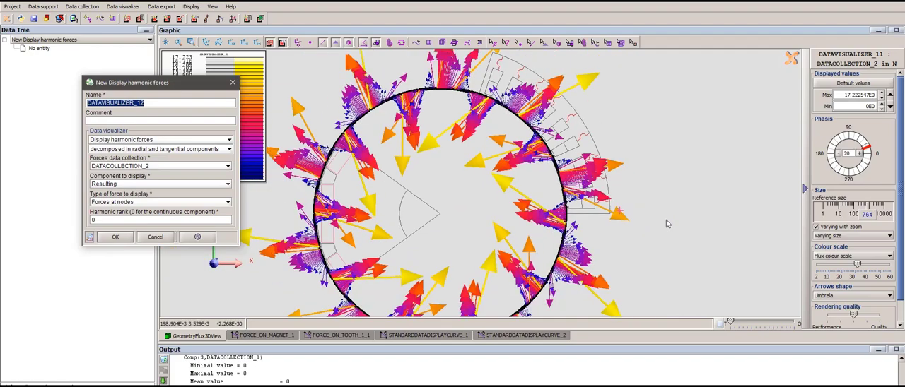
# - Advance the phase of the nodal harmonic forces to 295 and reduce the arrows' reference size to 270
pyautogui.click(859, 154)
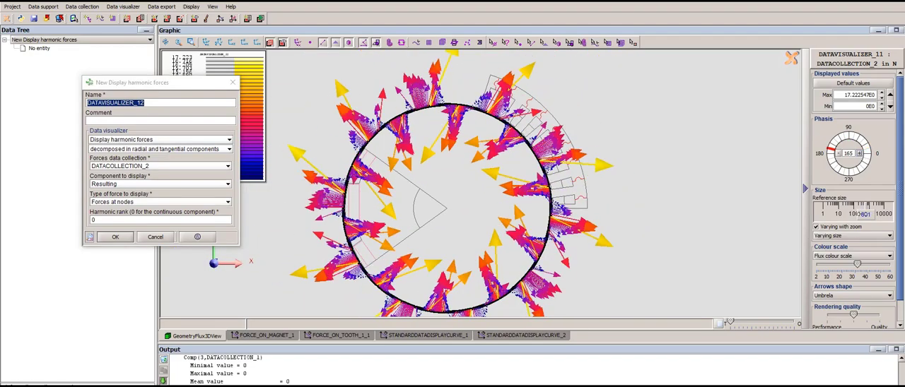
pyautogui.moveTo(865, 214); pyautogui.dragTo(860, 214)
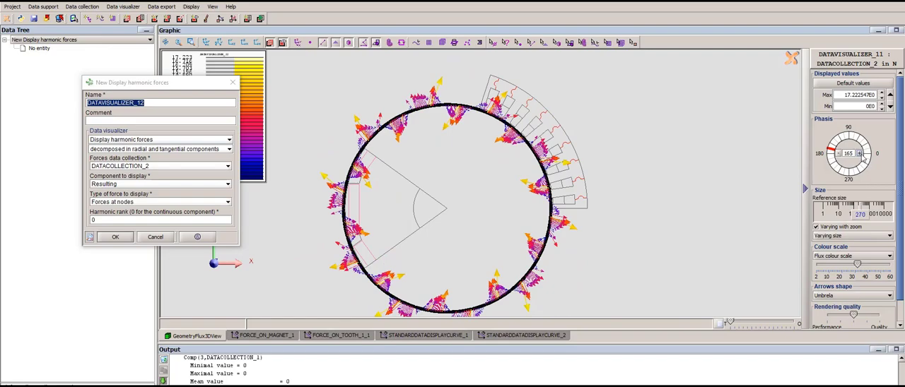
pyautogui.click(860, 154)
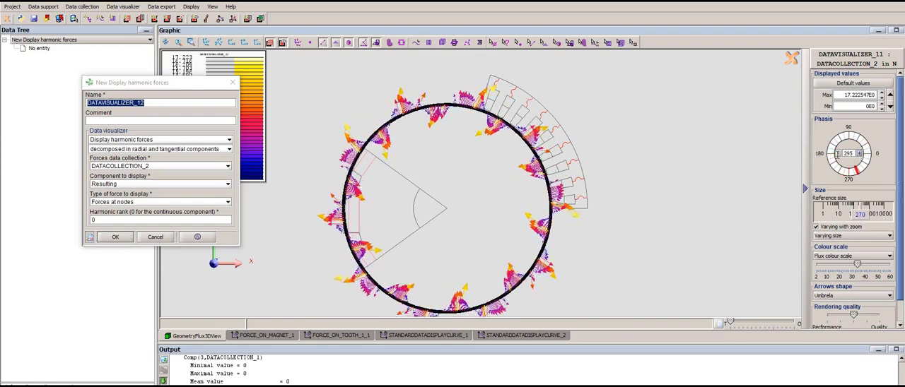
# - Create a second harmonic forces visualizer of DATACOLLECTION_2 with global forces, advance its phase to 60 and end visualizer creation
pyautogui.click(125, 203)
pyautogui.click(113, 218)
pyautogui.press('Tab')
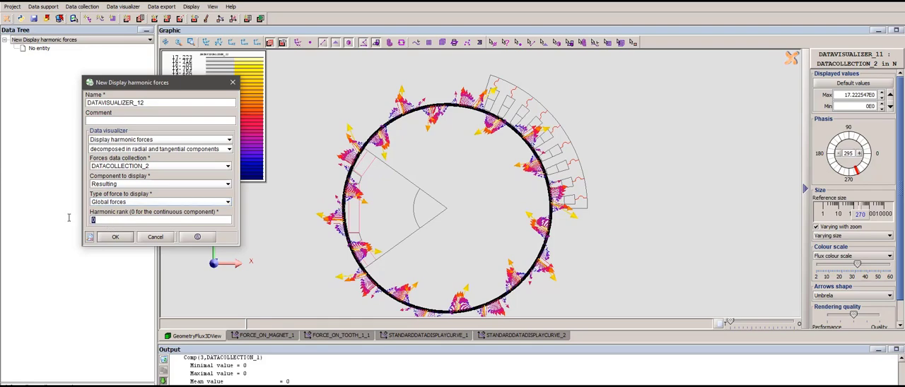
pyautogui.click(115, 237)
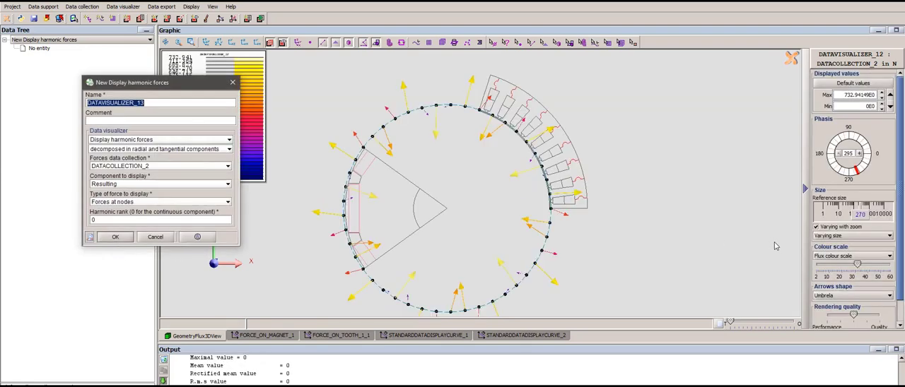
pyautogui.click(860, 156)
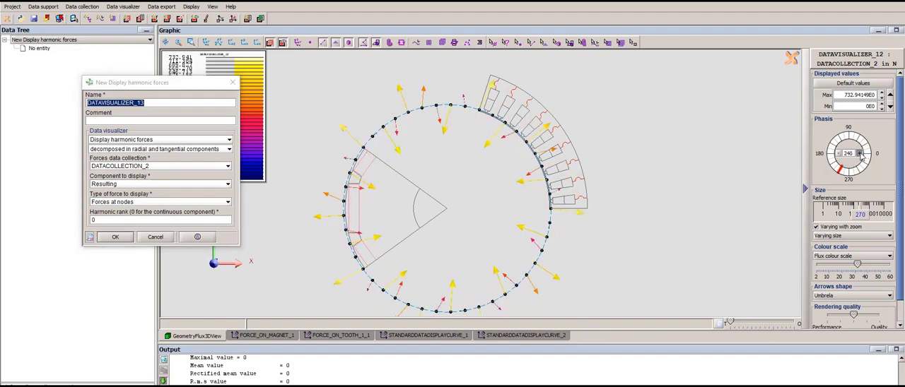
pyautogui.click(233, 82)
# - Create an FFT data evolution curve for the point DATACOLLECTION_2_in_group_1, displaying 30 harmonics
pyautogui.click(118, 8)
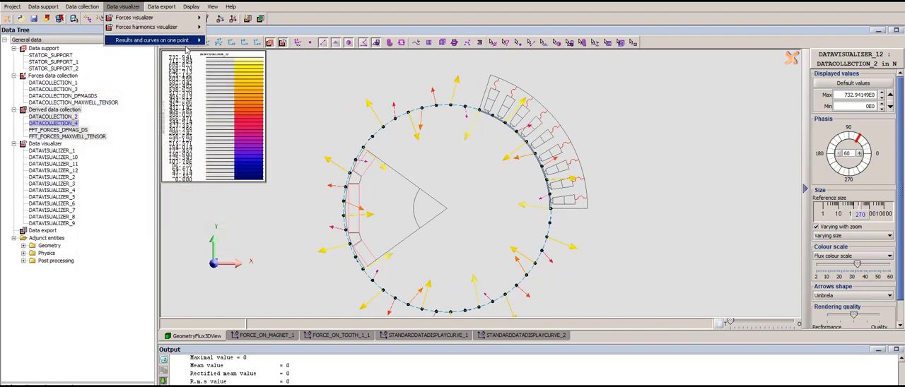
pyautogui.moveTo(170, 41)
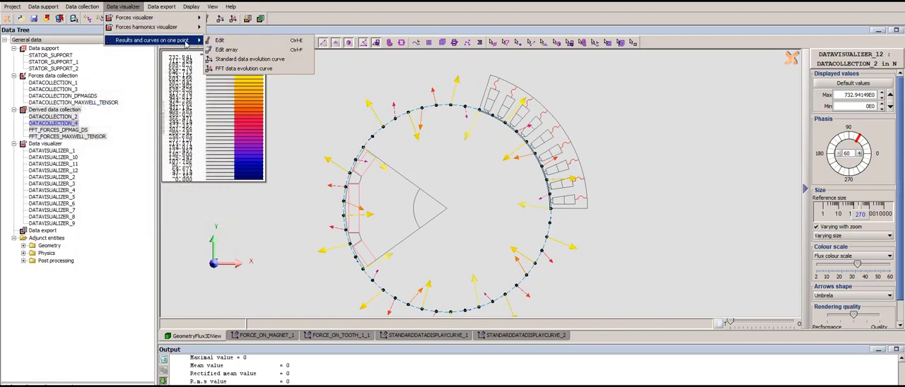
pyautogui.click(243, 69)
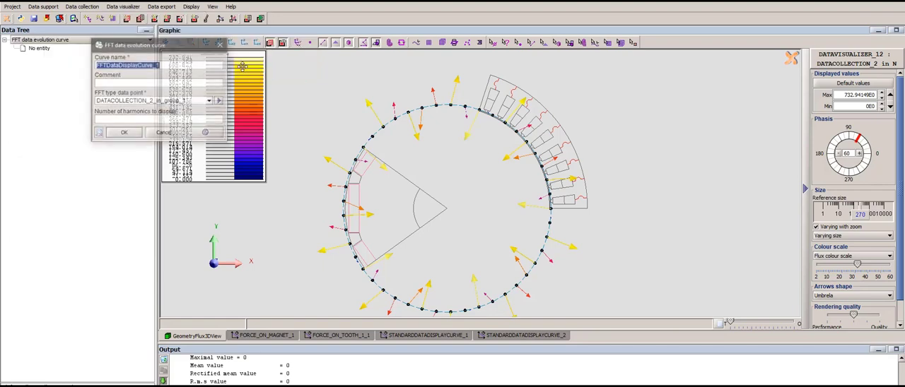
pyautogui.click(164, 103)
pyautogui.click(164, 102)
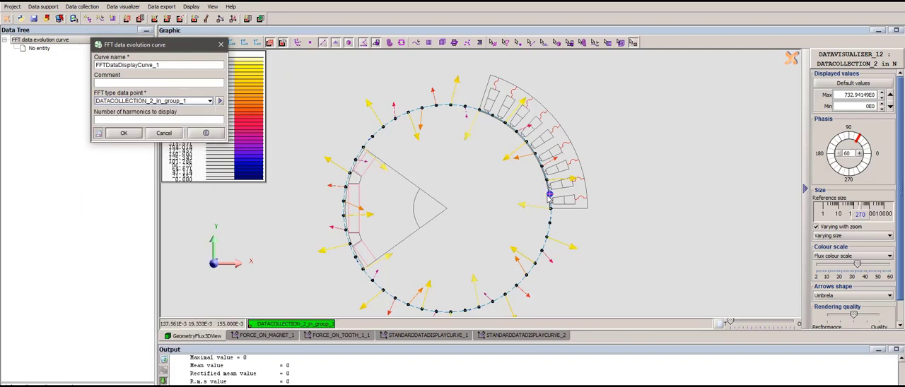
pyautogui.click(145, 119)
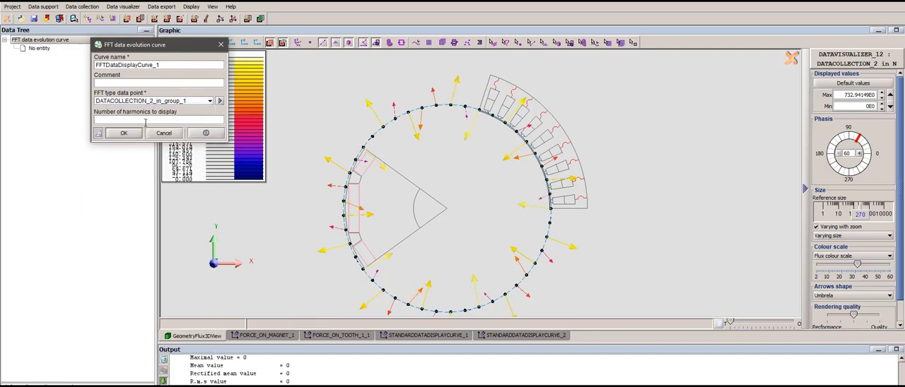
pyautogui.write('30')
pyautogui.click(124, 134)
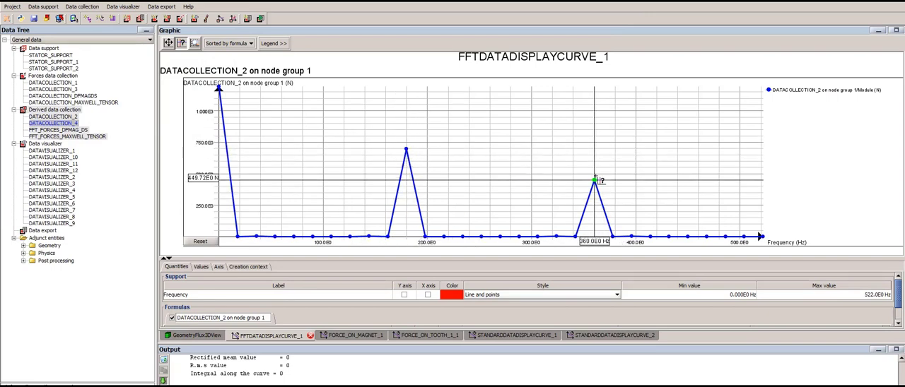
# - Return to the 3D geometry view and review the available export options for tabulated data files and data supports
pyautogui.click(205, 336)
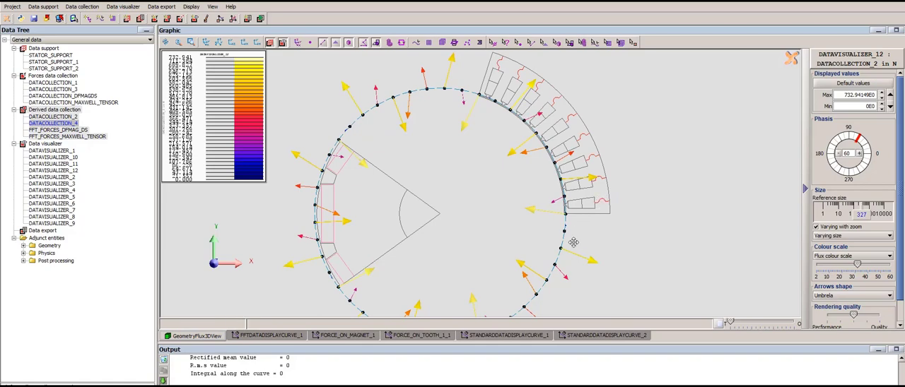
pyautogui.scroll(-1, 601, 234)
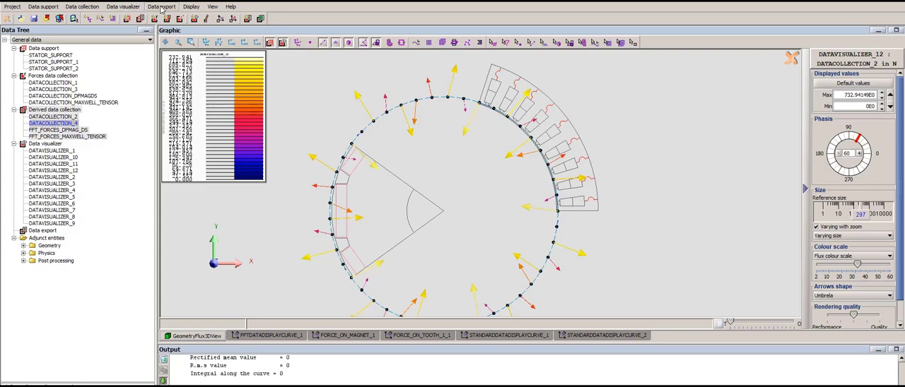
pyautogui.click(161, 7)
pyautogui.moveTo(196, 45)
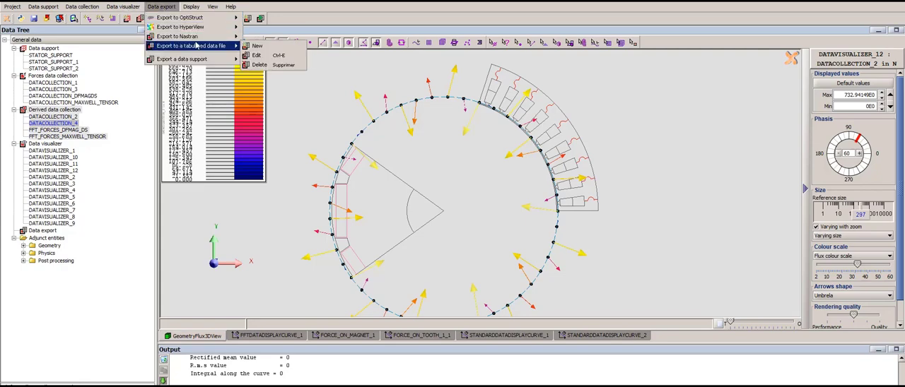
pyautogui.moveTo(220, 62)
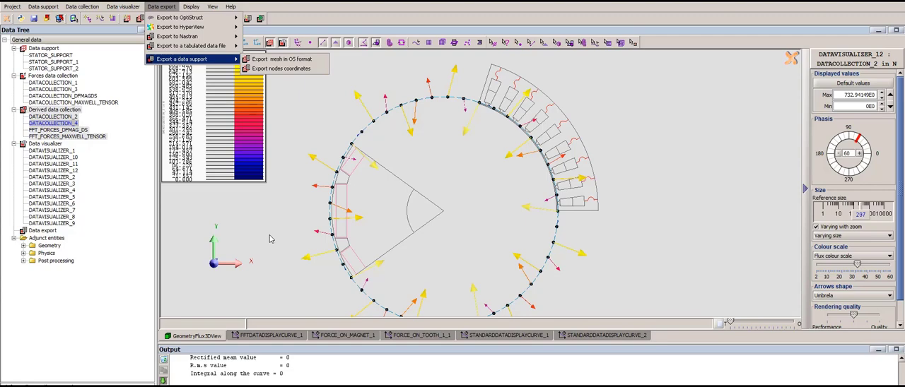
pyautogui.press('Escape')
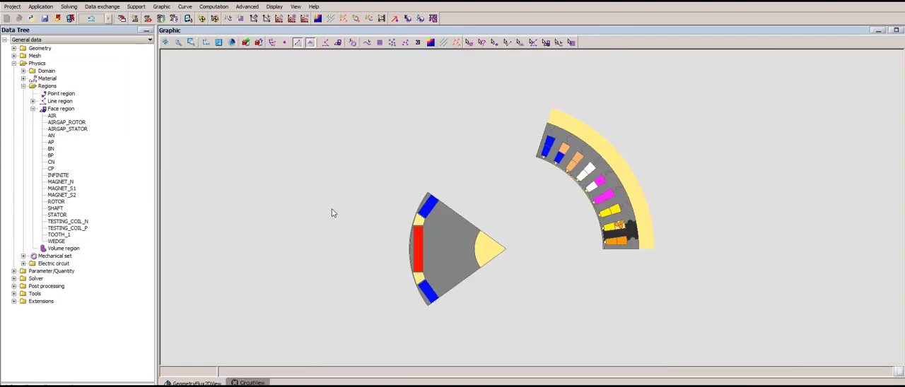
# - Open the data import/export context dedicated to mechanical coupling for the project with the three round test conductors
pyautogui.scroll(5, 580, 272)
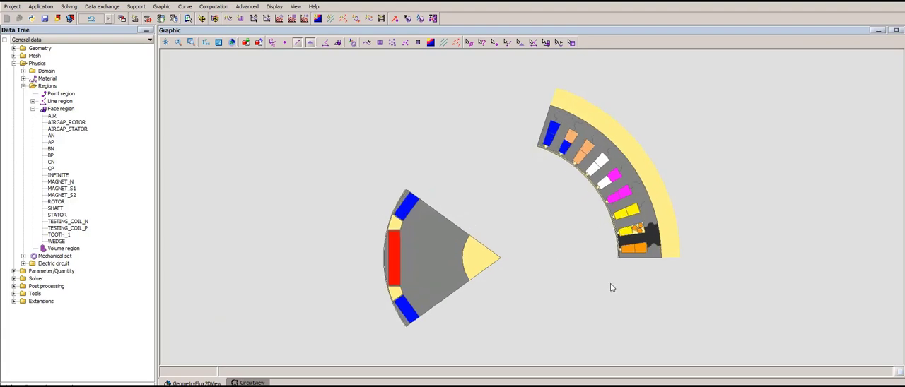
pyautogui.scroll(6, 506, 273)
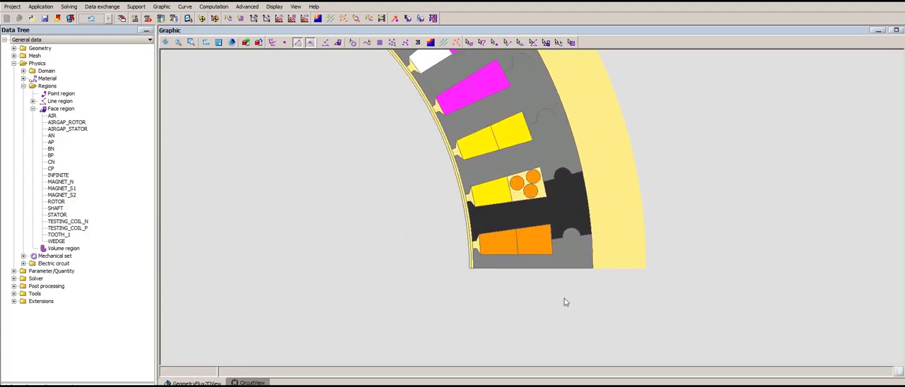
pyautogui.scroll(4, 566, 302)
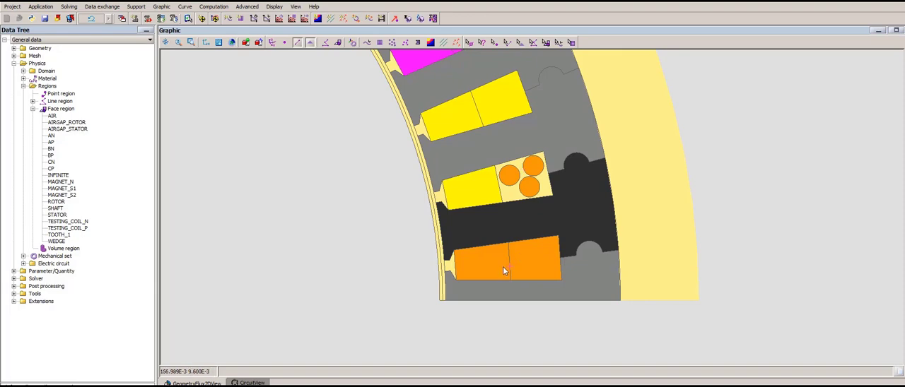
pyautogui.scroll(-6, 504, 271)
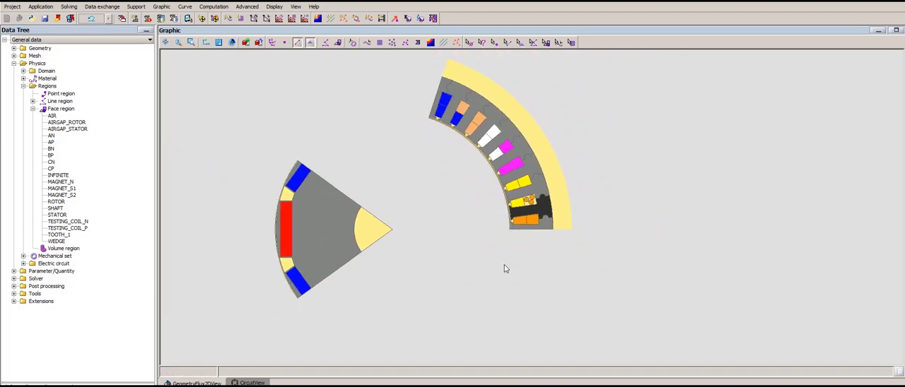
pyautogui.scroll(2, 505, 268)
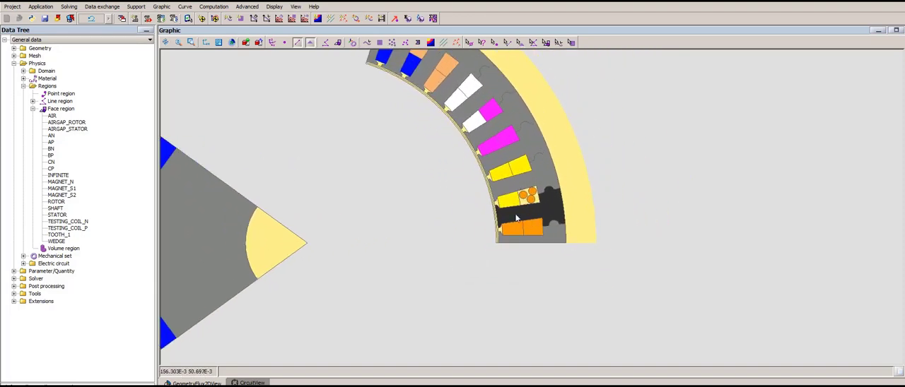
pyautogui.scroll(-3, 463, 264)
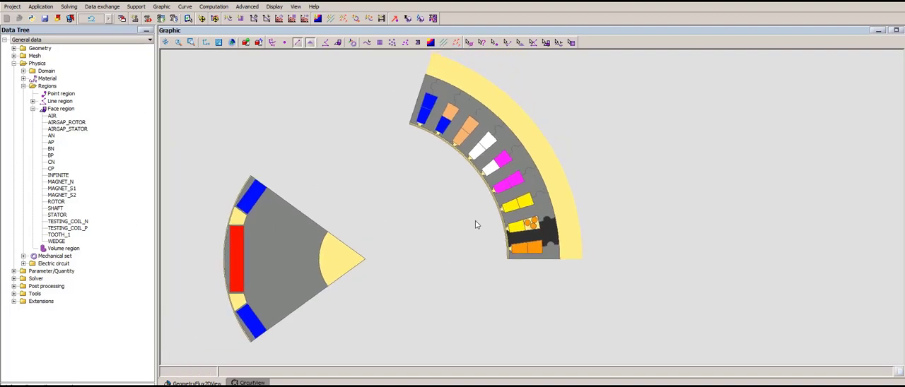
pyautogui.click(110, 8)
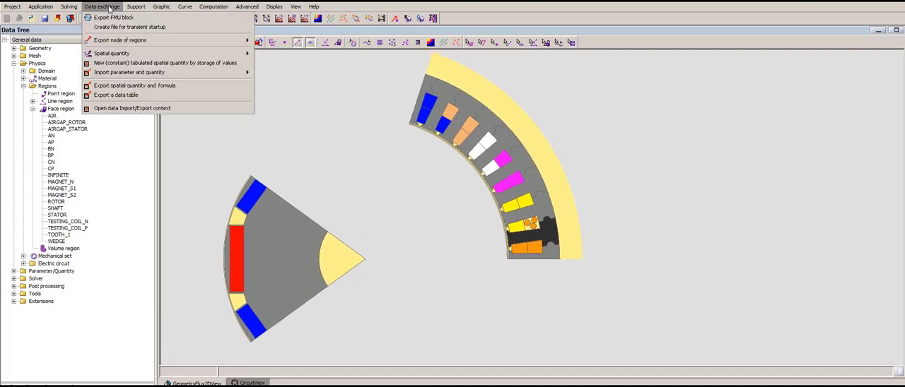
pyautogui.click(140, 110)
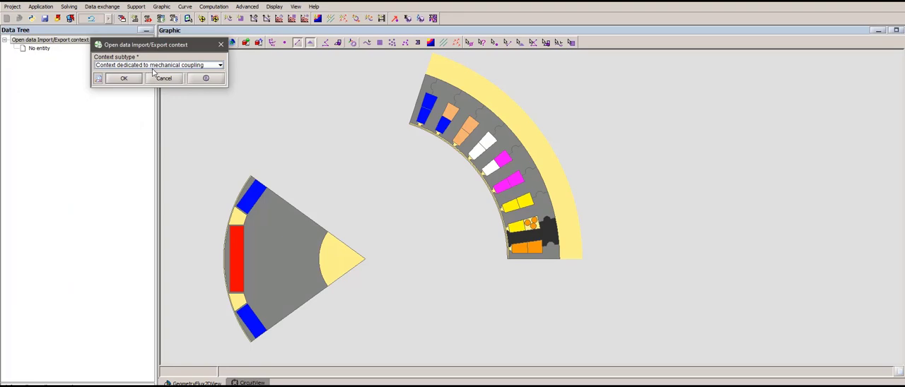
pyautogui.click(124, 78)
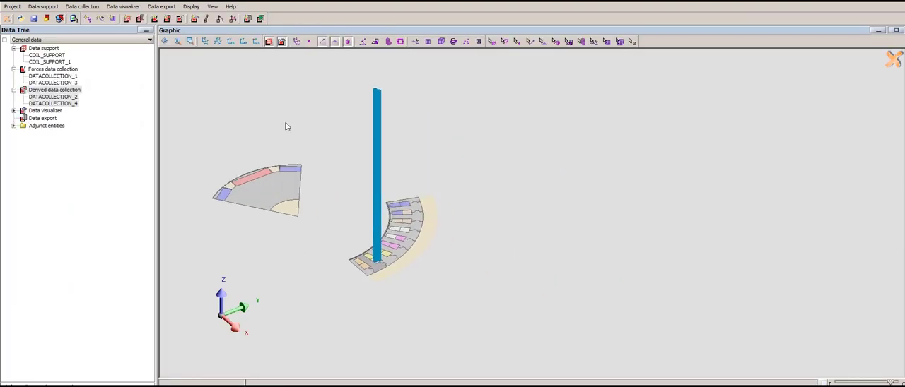
# - Make COIL_SUPPORT_1 invisible and show the machine in a flat view of the XY plane
pyautogui.rightClick(61, 62)
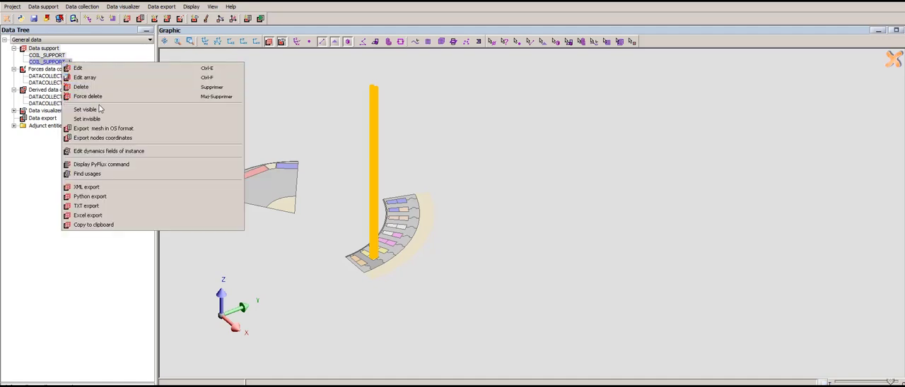
pyautogui.click(86, 119)
pyautogui.moveTo(441, 246); pyautogui.dragTo(501, 210)
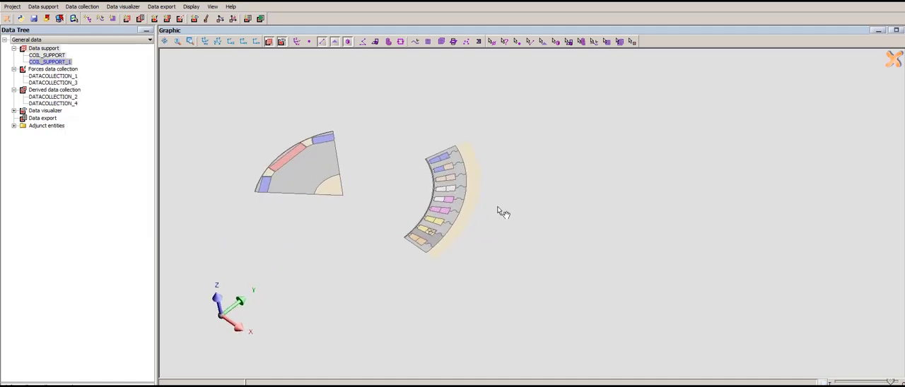
pyautogui.click(256, 41)
pyautogui.scroll(3, 594, 228)
pyautogui.moveTo(598, 228); pyautogui.dragTo(532, 199)
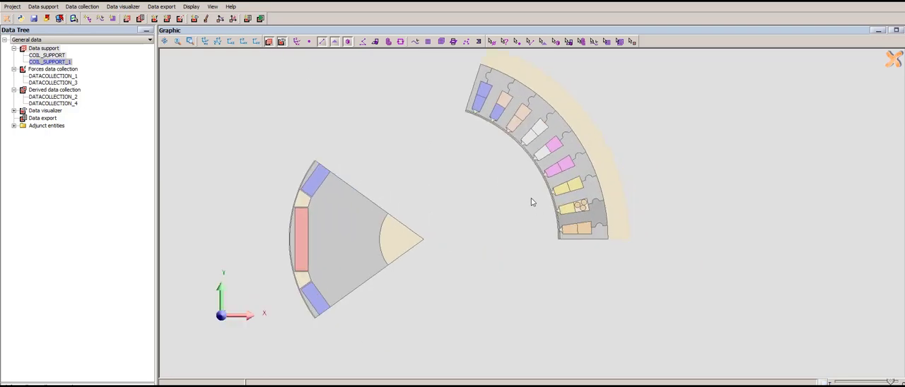
# - Start a new data support named COIL_SUPPORT_2 and clear its preselected faces
pyautogui.click(53, 50)
pyautogui.rightClick(53, 53)
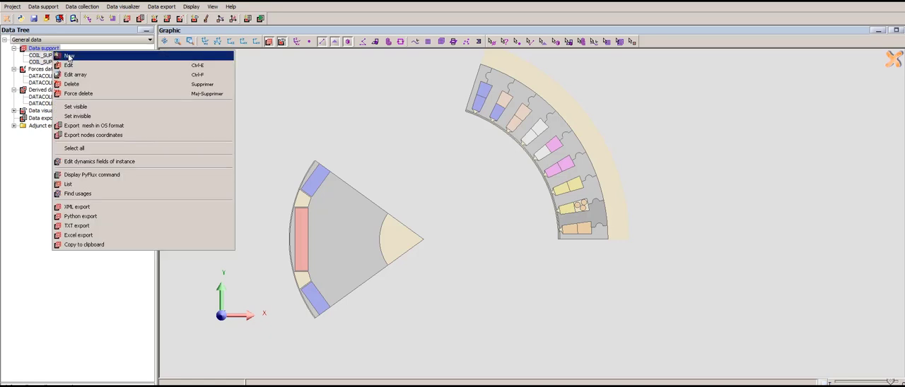
pyautogui.click(68, 56)
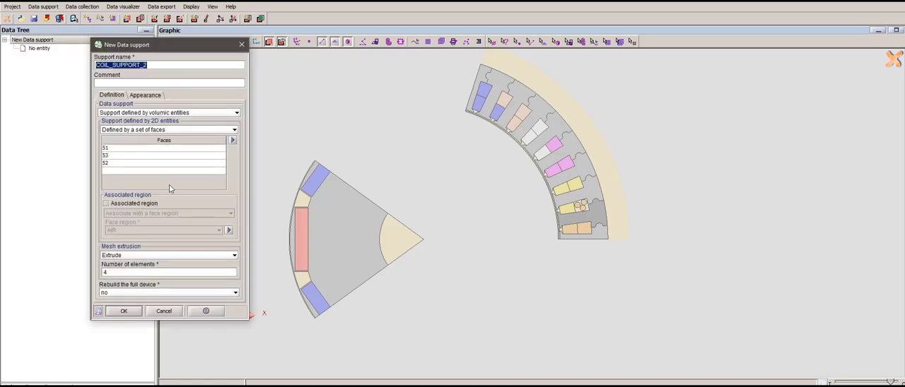
pyautogui.click(233, 140)
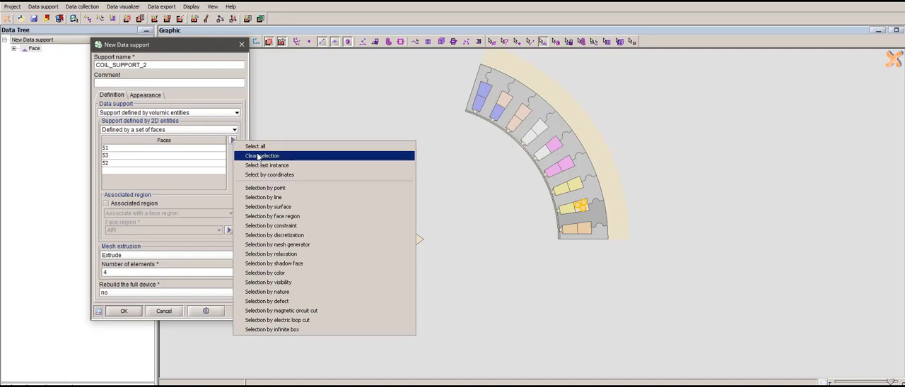
pyautogui.click(258, 157)
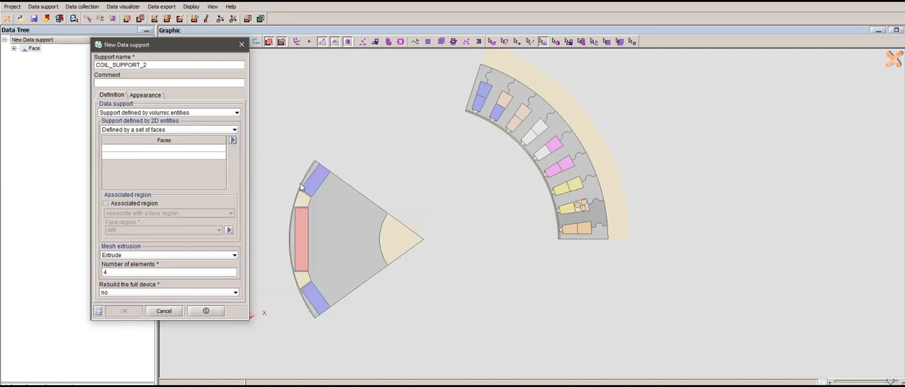
# - Choose a support defined by volumic entities, with its 2D entities defined by a set of faces
pyautogui.click(144, 113)
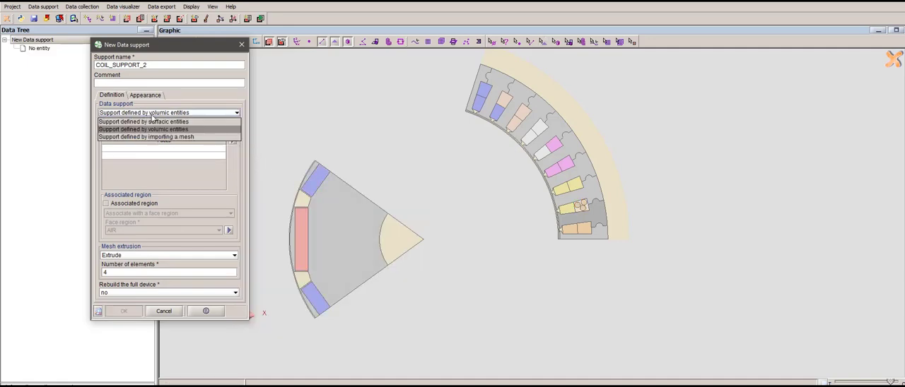
pyautogui.click(160, 130)
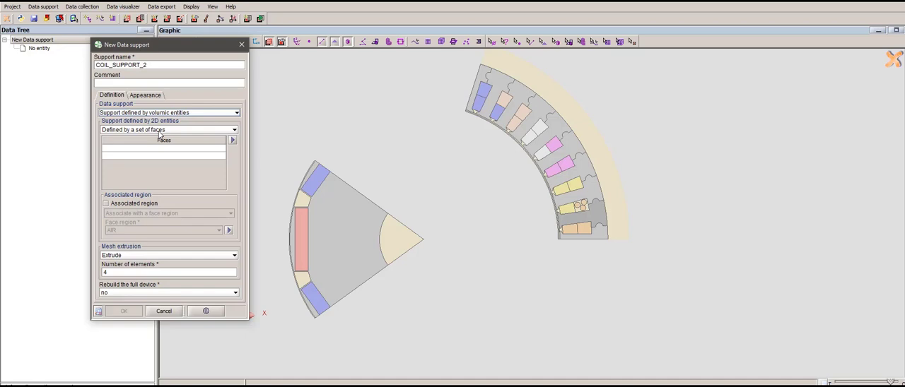
pyautogui.click(148, 130)
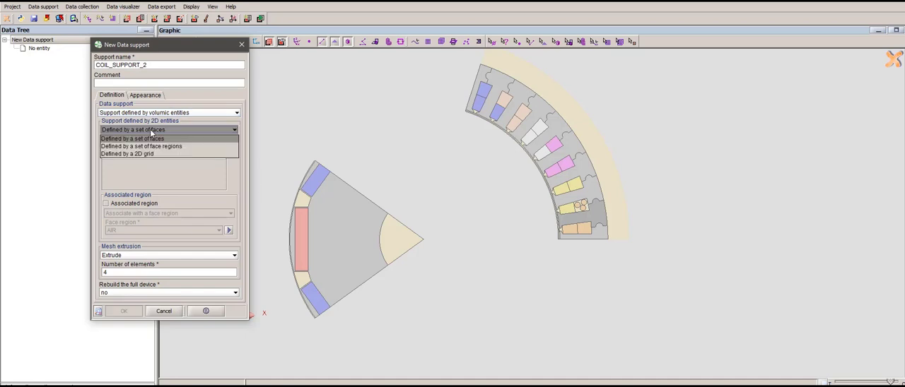
pyautogui.click(141, 132)
# - Define the support by the three round conductor faces 53, 51 and 52 inside the slot
pyautogui.click(194, 149)
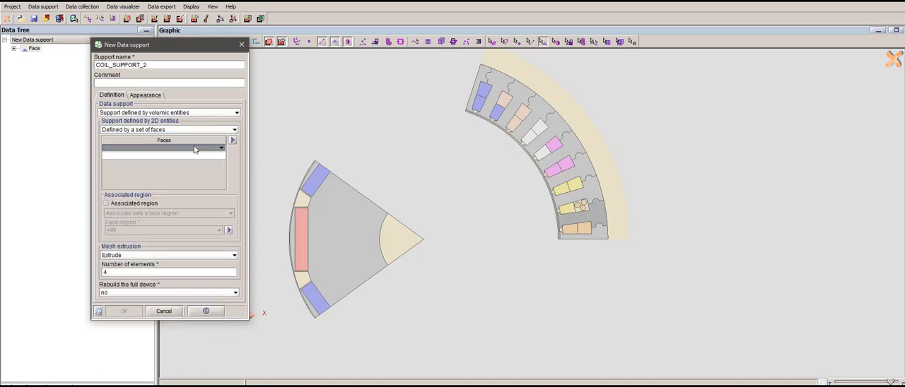
pyautogui.scroll(5, 624, 205)
pyautogui.click(623, 206)
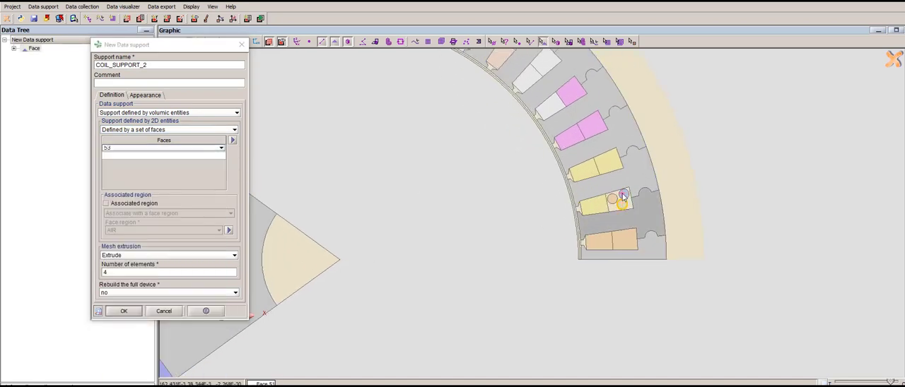
pyautogui.click(623, 193)
pyautogui.click(611, 200)
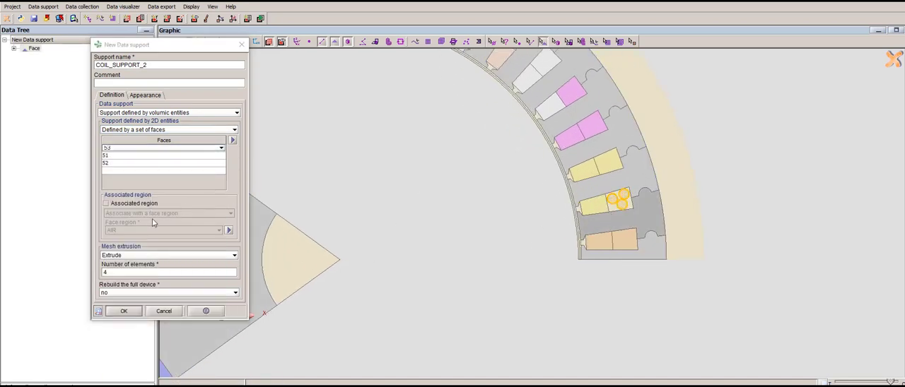
# - Create COIL_SUPPORT_2 with an extruded mesh of 4 elements and without rebuilding the full device
pyautogui.click(123, 267)
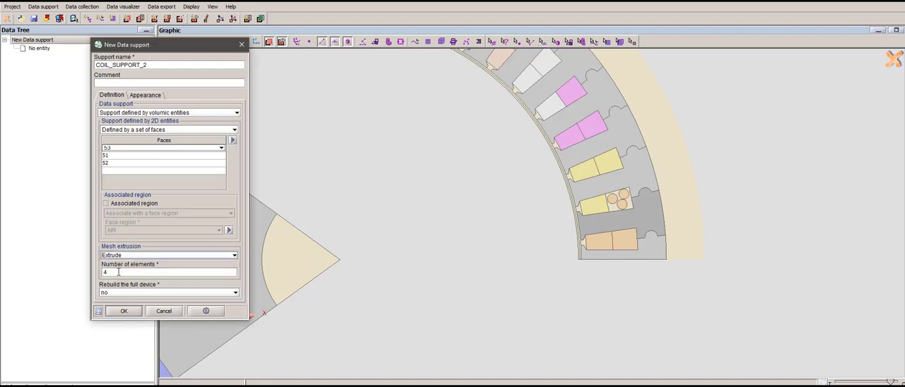
pyautogui.click(119, 272)
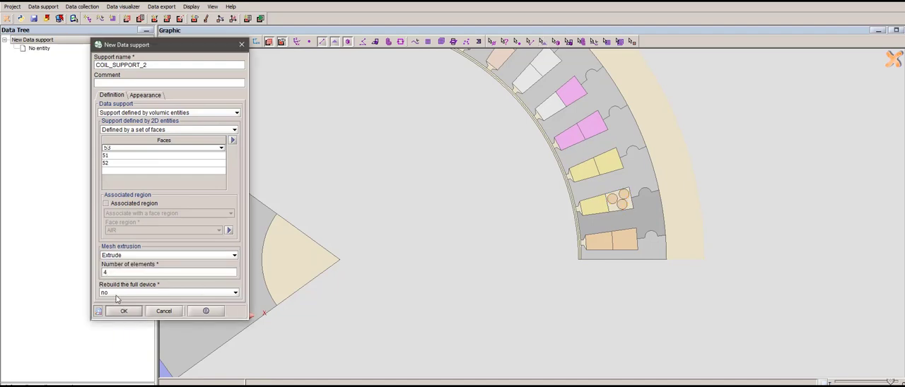
pyautogui.scroll(-5, 584, 249)
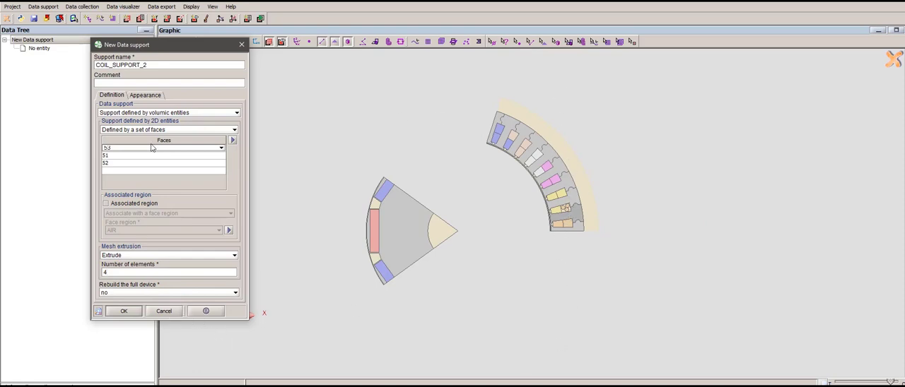
pyautogui.click(124, 311)
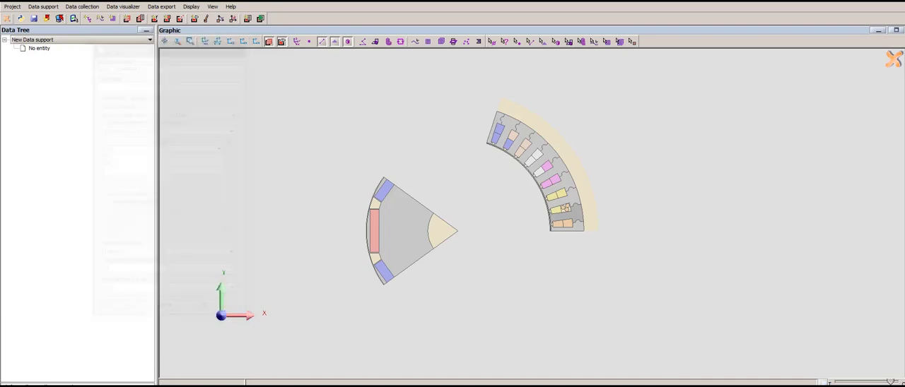
pyautogui.click(162, 314)
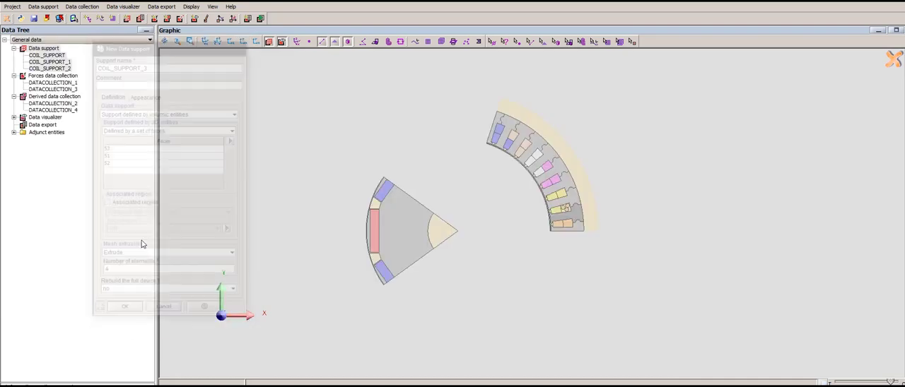
# - Make COIL_SUPPORT_2 visible and inspect the extruded conductors in 3D
pyautogui.click(58, 68)
pyautogui.rightClick(58, 68)
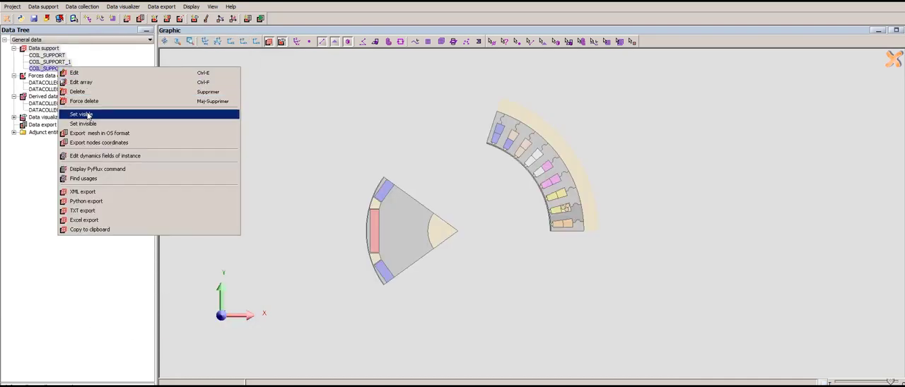
pyautogui.click(116, 115)
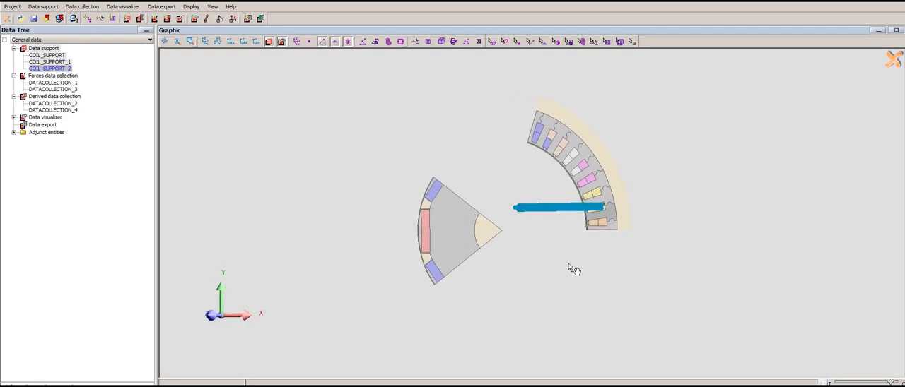
pyautogui.moveTo(568, 265); pyautogui.dragTo(605, 189)
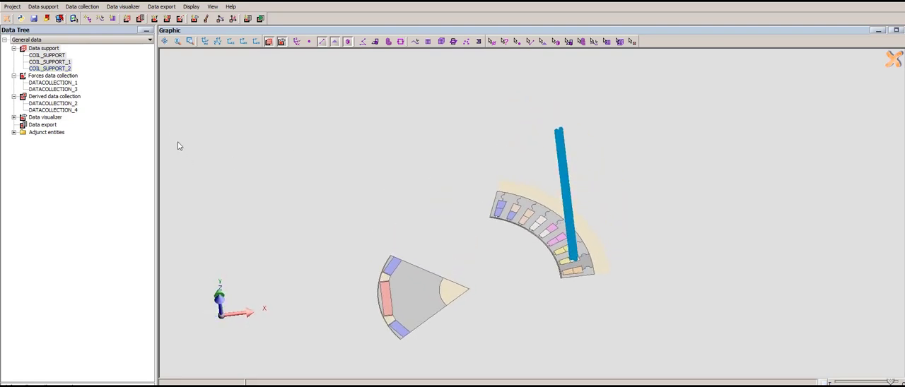
# - Start forces data collection DATACOLLECTION_5 using the direct method for volume forces (dFLapV) on COIL_SUPPORT_2
pyautogui.click(57, 75)
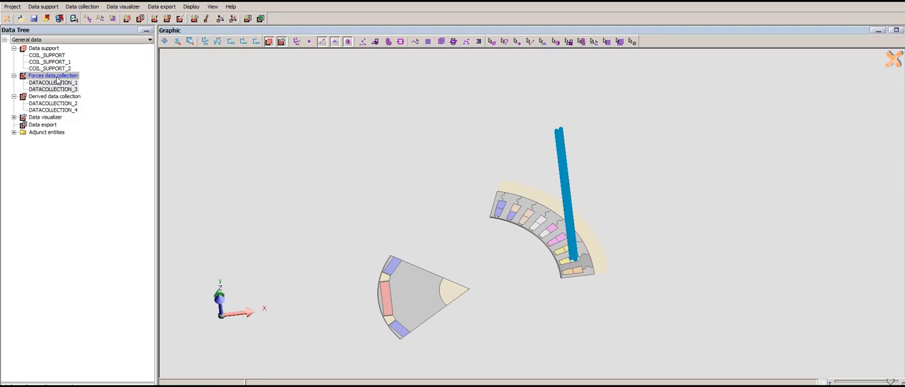
pyautogui.rightClick(57, 78)
pyautogui.click(76, 83)
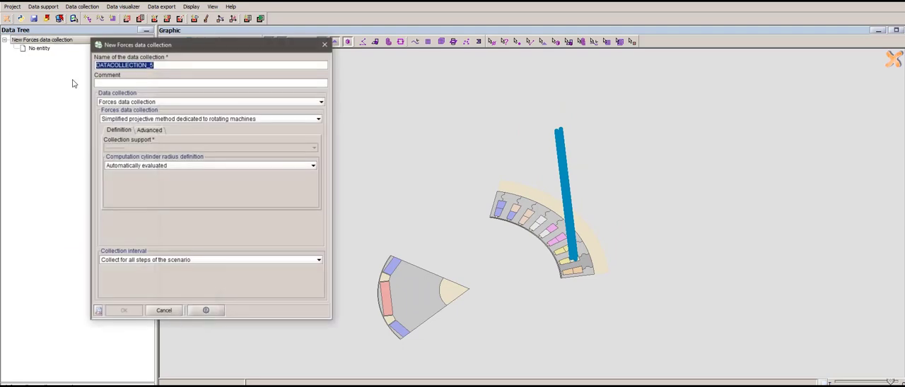
pyautogui.click(139, 121)
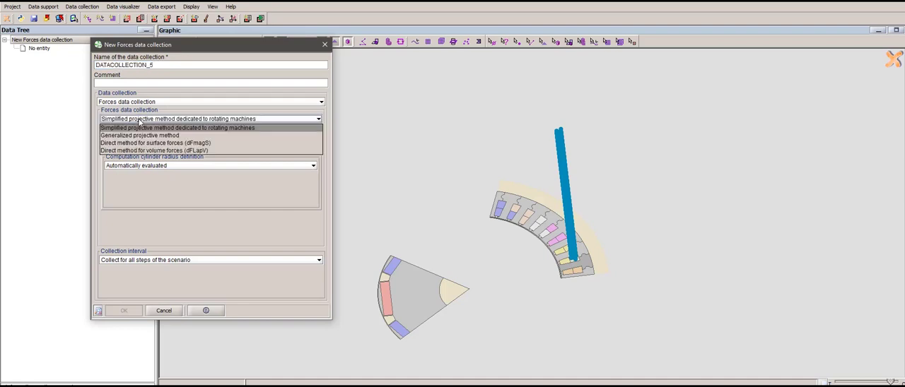
pyautogui.click(182, 151)
pyautogui.click(134, 136)
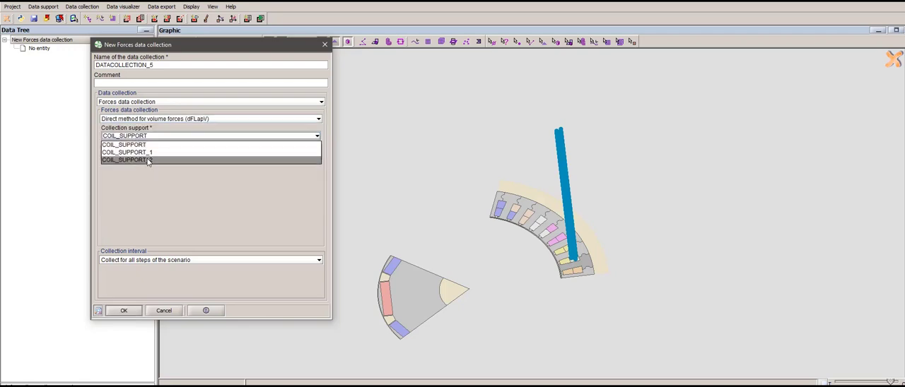
pyautogui.click(196, 163)
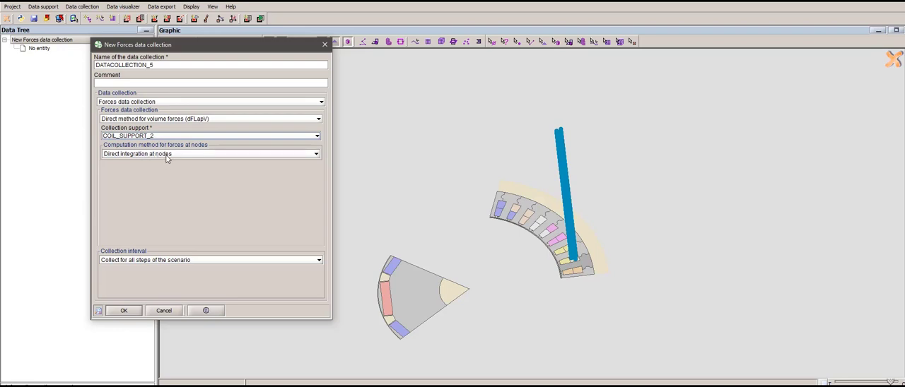
# - Limit the collection to a specified ANGPOS_ROTOR interval from 72 to 144 and create the data collection
pyautogui.click(164, 262)
pyautogui.click(167, 287)
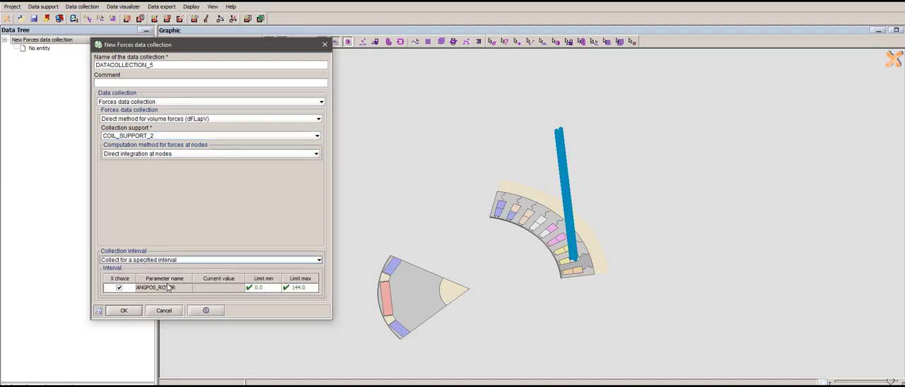
pyautogui.click(277, 291)
pyautogui.moveTo(277, 308); pyautogui.dragTo(278, 347)
pyautogui.click(253, 380)
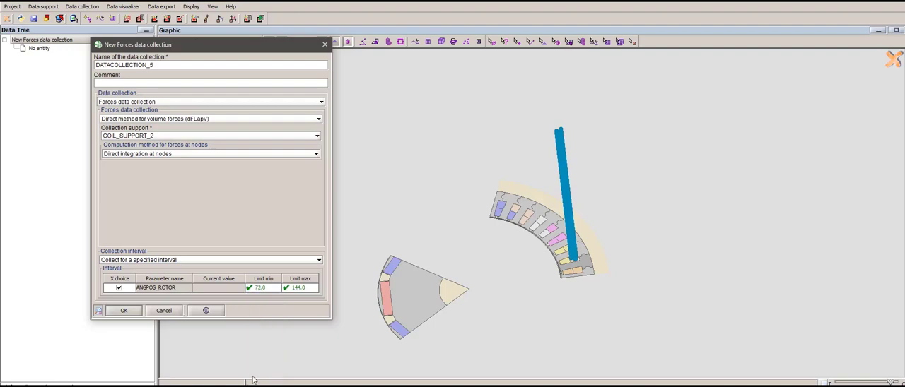
pyautogui.click(125, 312)
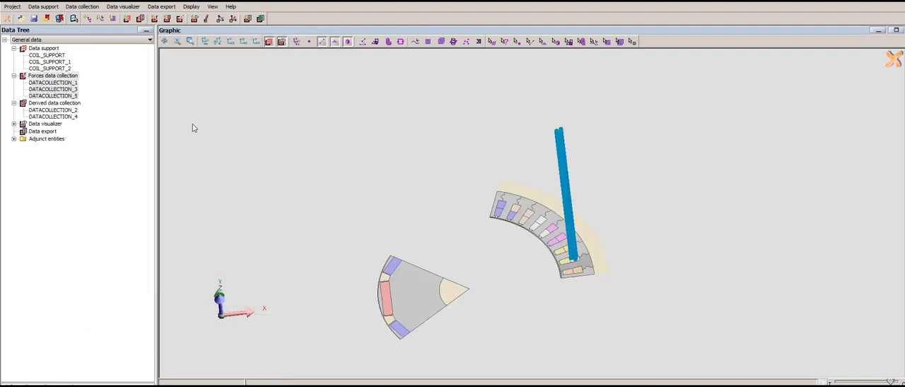
# - Collect the force data for DATACOLLECTION_5
pyautogui.click(67, 96)
pyautogui.rightClick(67, 97)
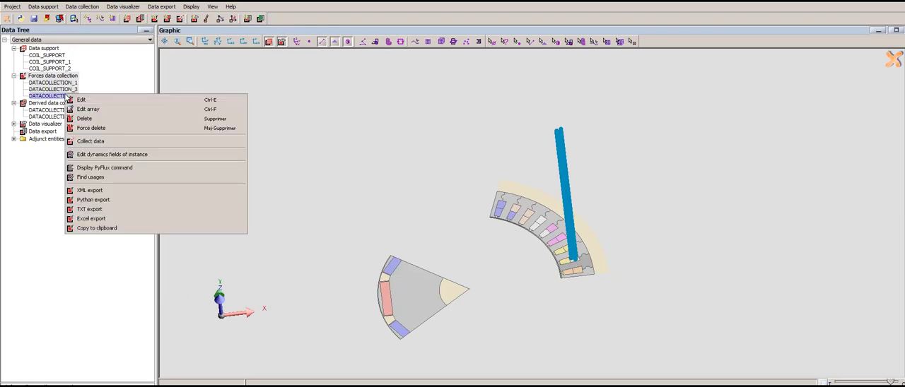
pyautogui.click(88, 141)
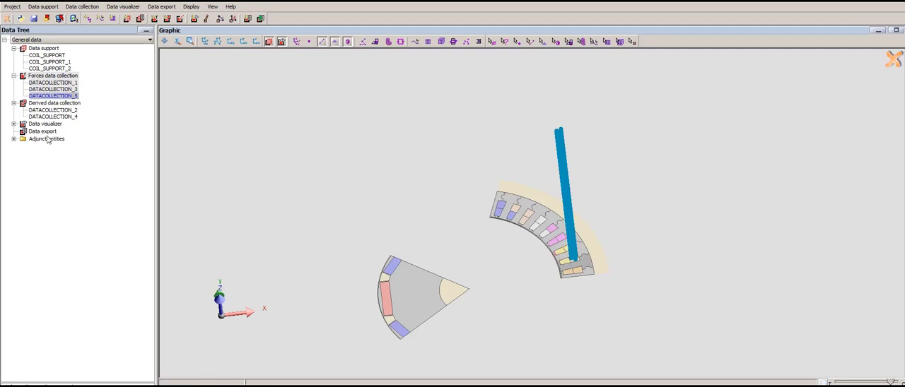
# - Create a forces visualizer showing DATACOLLECTION_5 forces at nodes, expressed in the global cartesian coordinate system
pyautogui.click(112, 7)
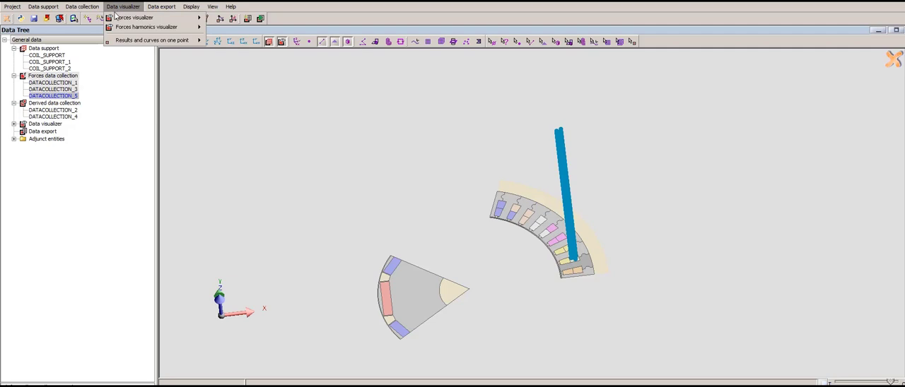
pyautogui.moveTo(151, 22)
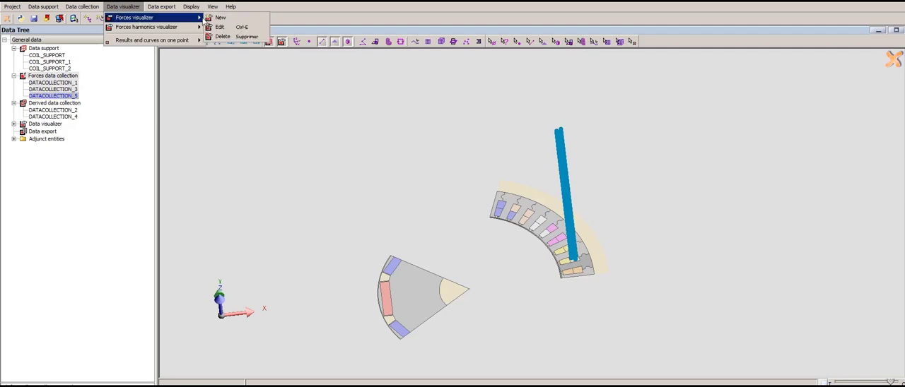
pyautogui.click(220, 18)
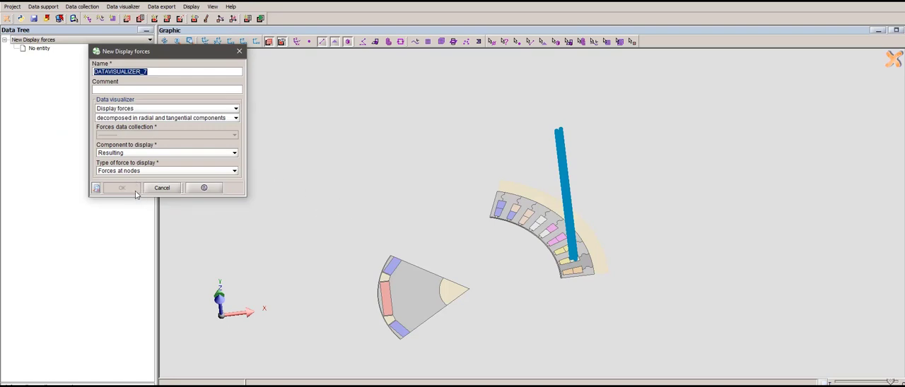
pyautogui.click(150, 118)
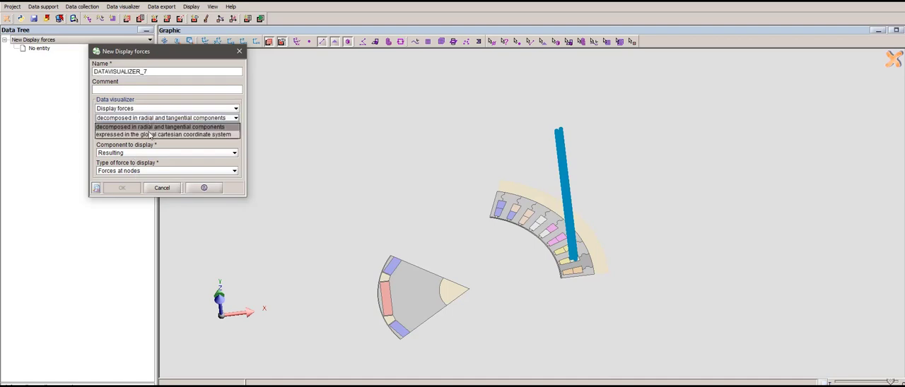
pyautogui.click(149, 136)
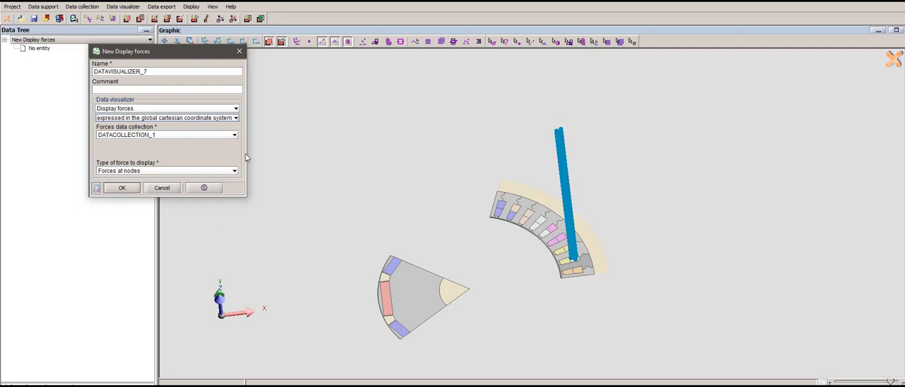
pyautogui.click(158, 137)
pyautogui.click(157, 160)
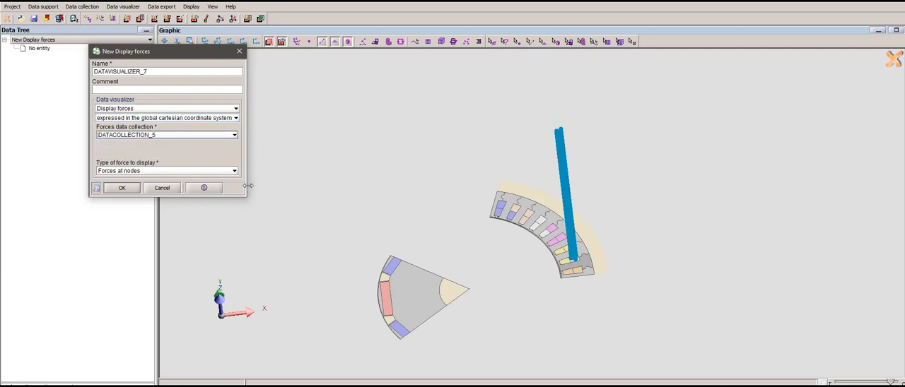
pyautogui.click(121, 190)
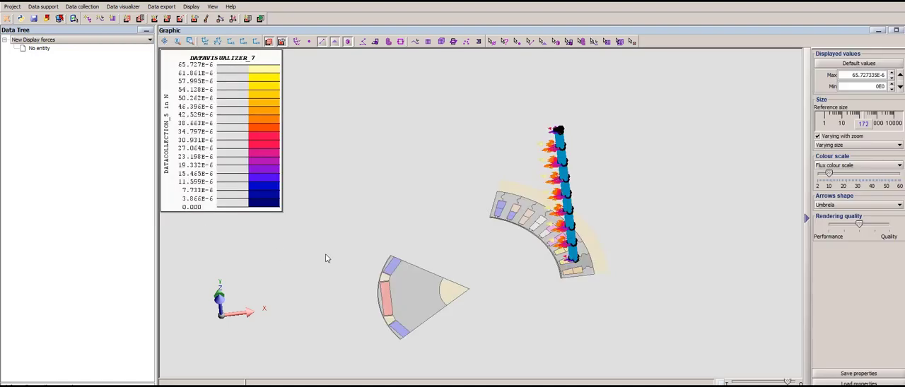
# - Enlarge the nodal force arrows on the conductors to a reference size of 368
pyautogui.scroll(3, 594, 265)
pyautogui.moveTo(554, 298); pyautogui.dragTo(583, 303)
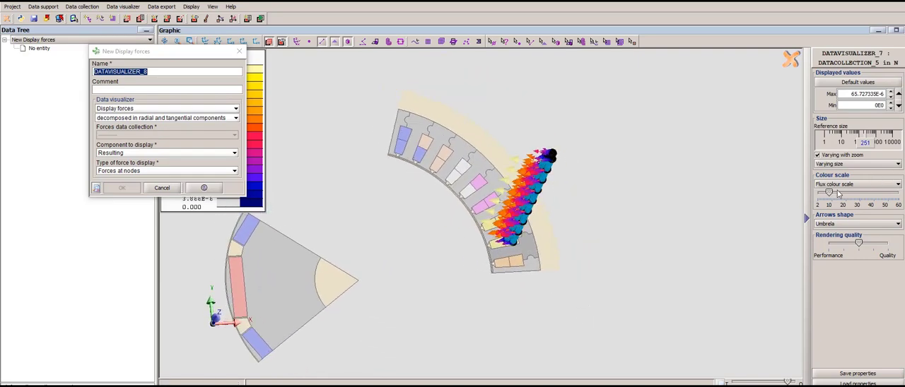
pyautogui.moveTo(865, 150); pyautogui.dragTo(868, 144)
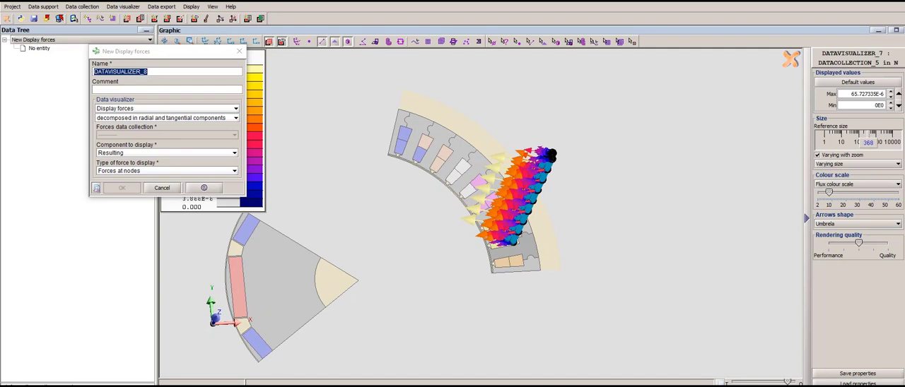
# - Create a second forces visualizer showing the global forces of DATACOLLECTION_5 in the global cartesian coordinate system
pyautogui.click(133, 175)
pyautogui.click(131, 187)
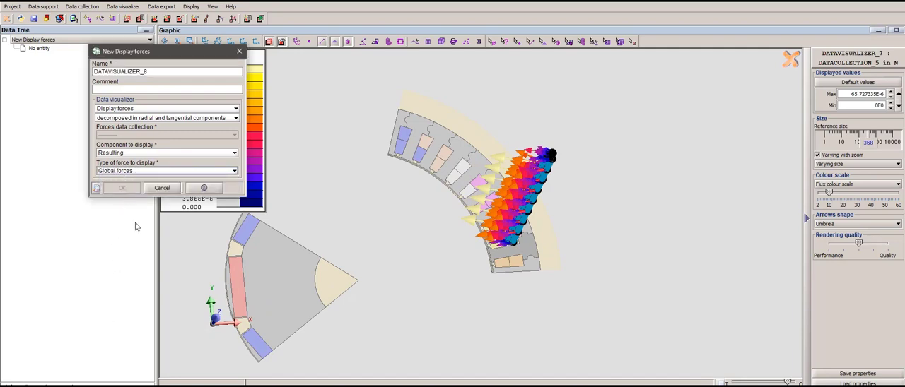
pyautogui.click(133, 119)
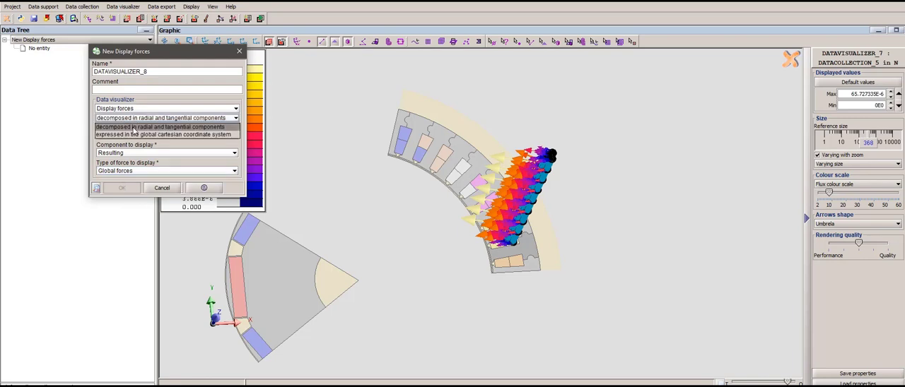
pyautogui.click(135, 133)
pyautogui.click(131, 136)
pyautogui.click(134, 159)
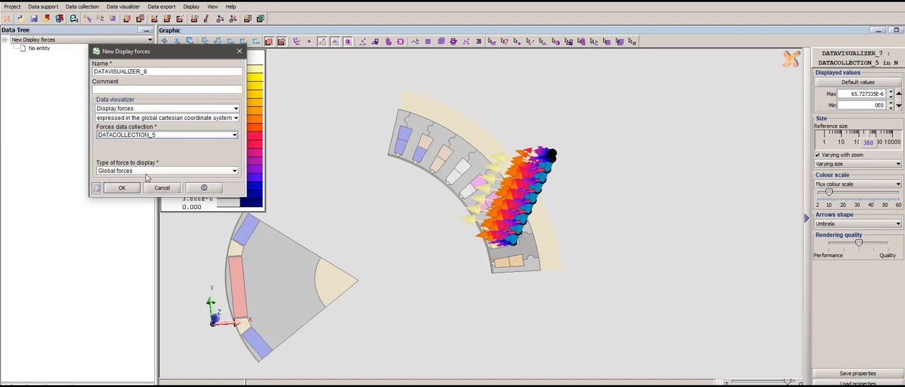
pyautogui.click(121, 189)
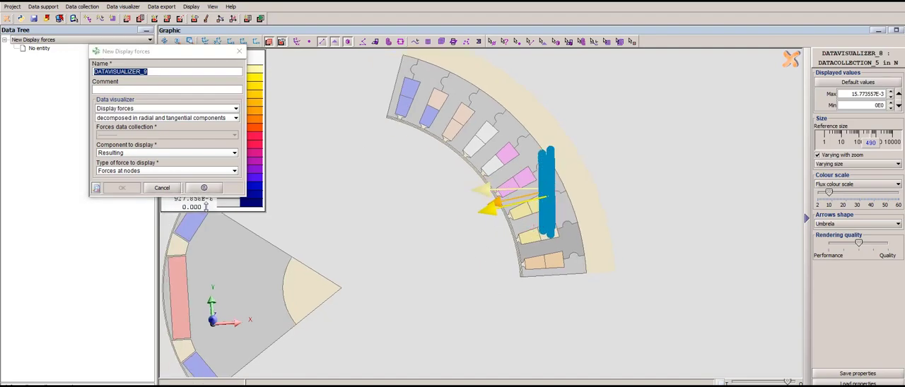
pyautogui.click(162, 188)
# - Plot a standard data evolution curve of DATACOLLECTION_5_in_group_1 for ANGPOS_ROTOR from 72 to 144
pyautogui.click(123, 7)
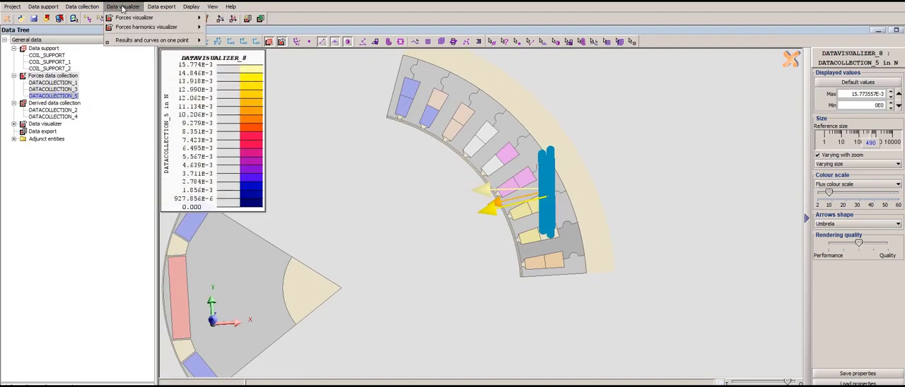
pyautogui.moveTo(149, 41)
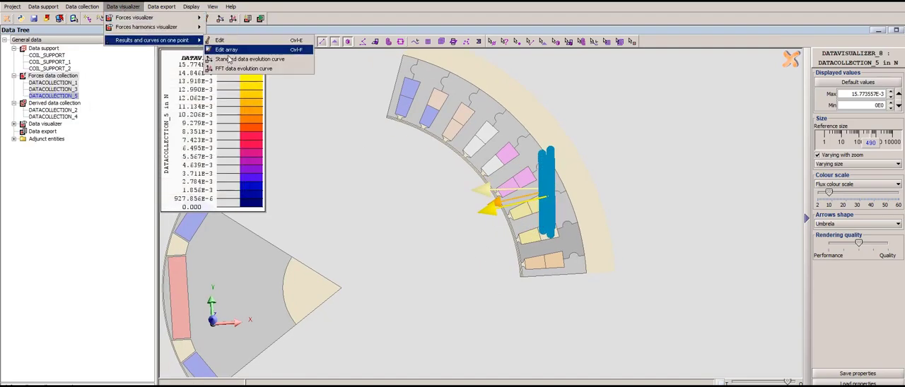
pyautogui.click(249, 59)
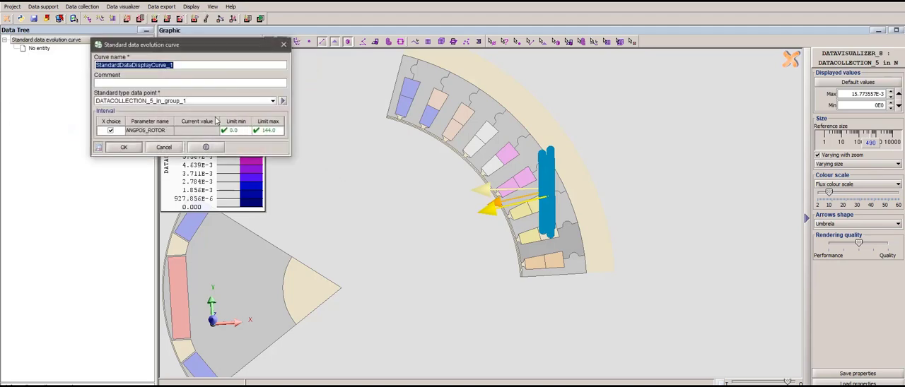
pyautogui.click(187, 104)
pyautogui.click(188, 104)
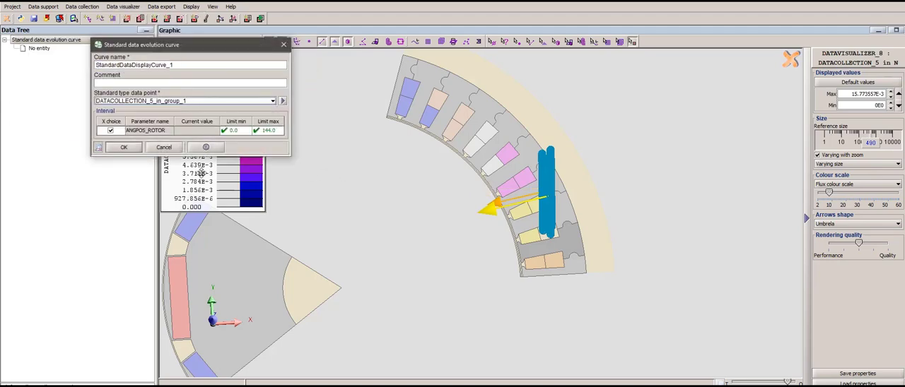
pyautogui.click(237, 131)
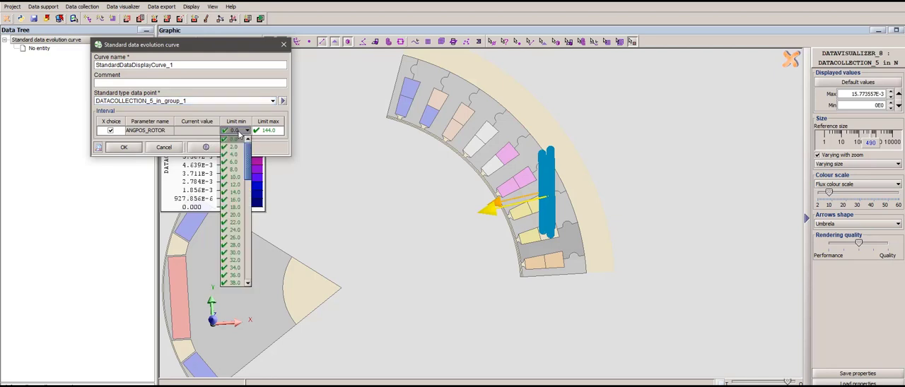
pyautogui.scroll(-4, 236, 236)
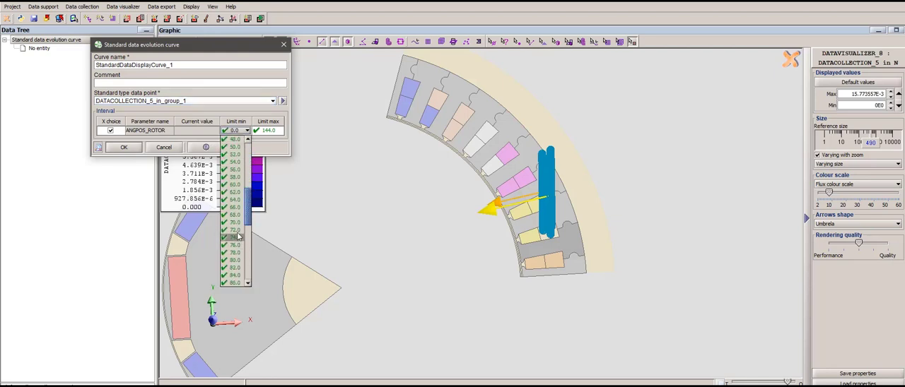
pyautogui.click(235, 230)
pyautogui.click(124, 148)
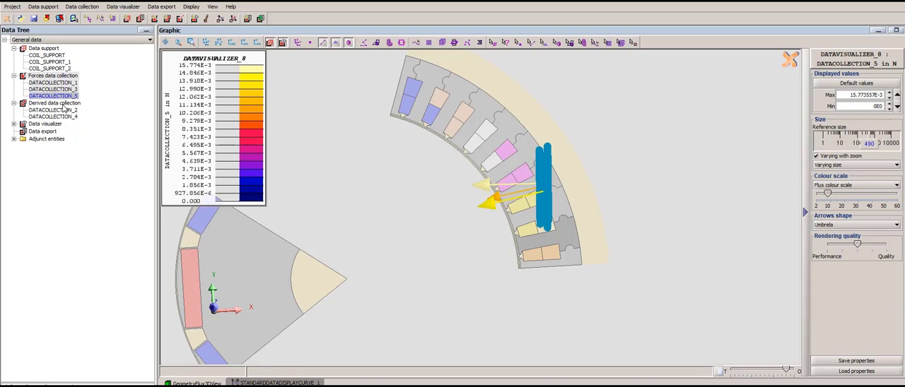
# - Create and collect an FFT derived data collection of DATACOLLECTION_5 for ANGPOS_ROTOR 72 to 144, with automatic duplication of forces for rotating machines
pyautogui.click(63, 105)
pyautogui.rightClick(62, 104)
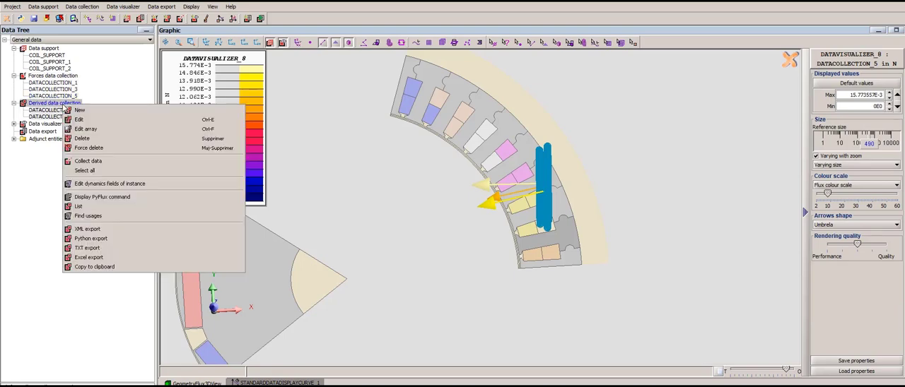
pyautogui.click(79, 110)
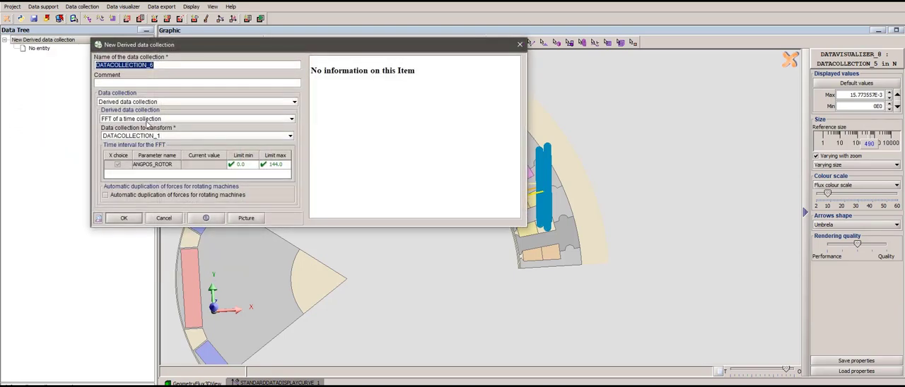
pyautogui.click(157, 137)
pyautogui.click(160, 162)
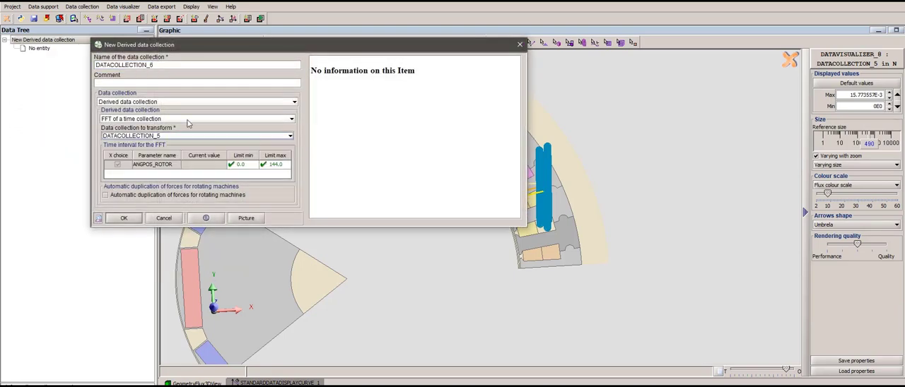
pyautogui.click(243, 164)
pyautogui.moveTo(256, 178); pyautogui.dragTo(255, 228)
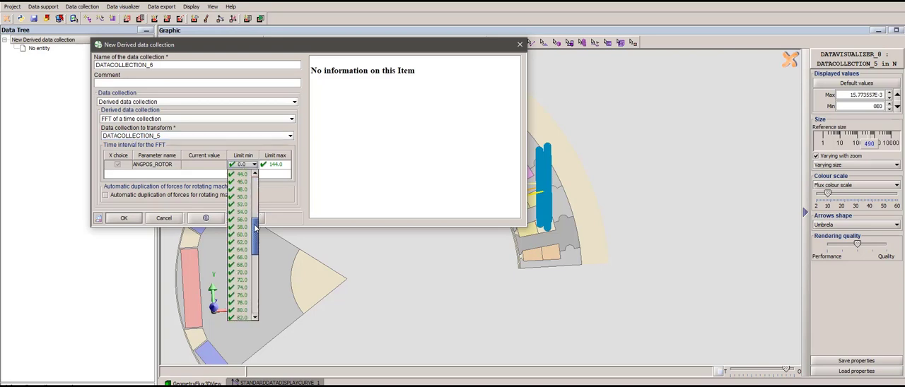
pyautogui.click(242, 280)
pyautogui.click(111, 196)
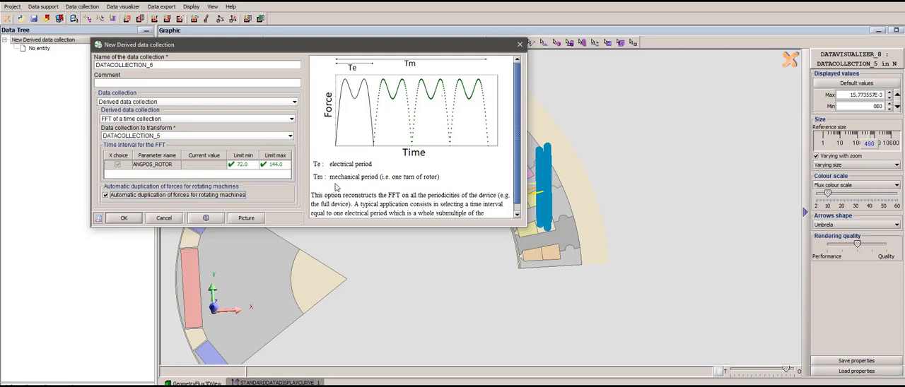
pyautogui.click(125, 218)
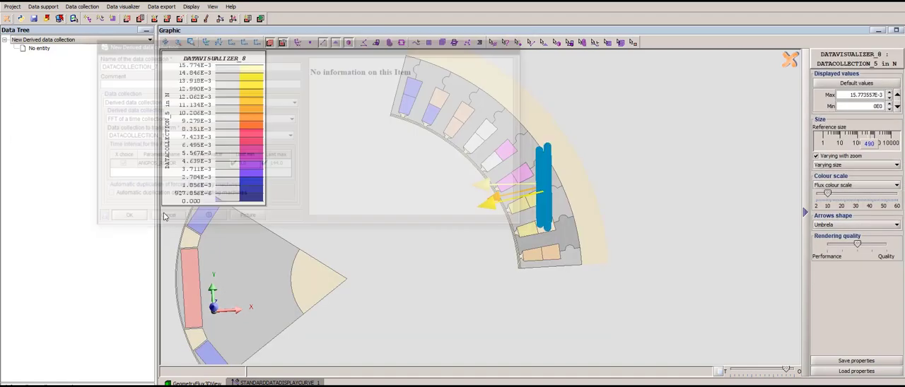
pyautogui.rightClick(70, 123)
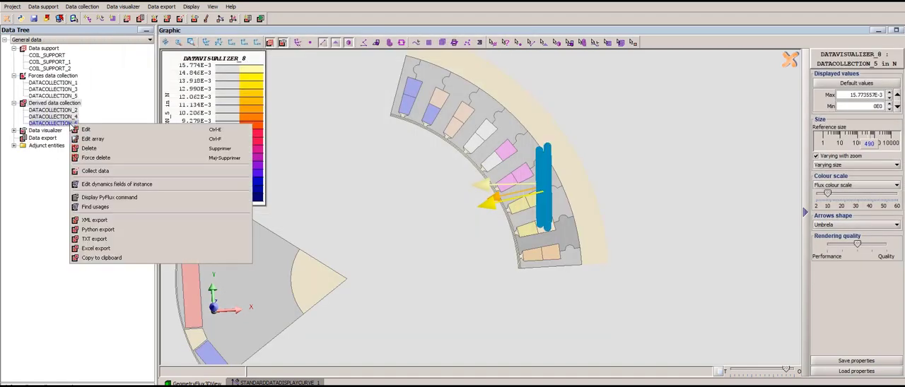
pyautogui.click(96, 171)
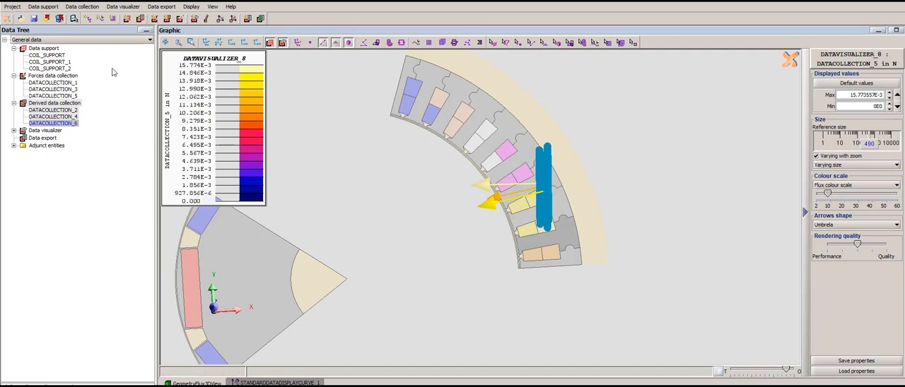
# - Create a forces harmonics visualizer for DATACOLLECTION_6 forces at nodes, global cartesian coordinate system, harmonic rank 10, and bring the phase to 15
pyautogui.click(122, 7)
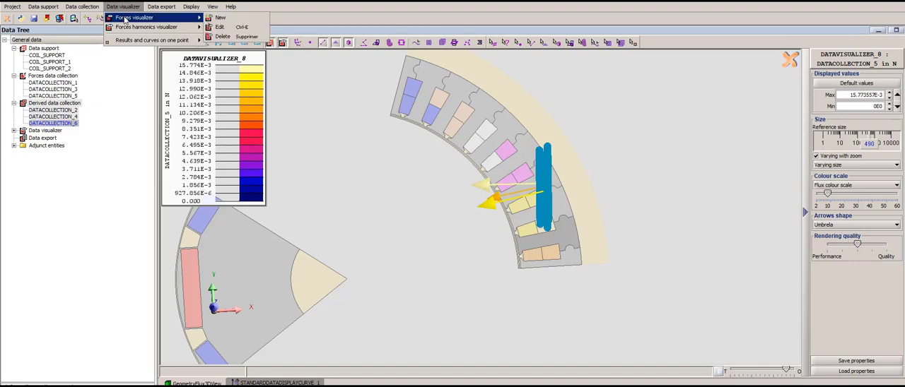
pyautogui.moveTo(150, 31)
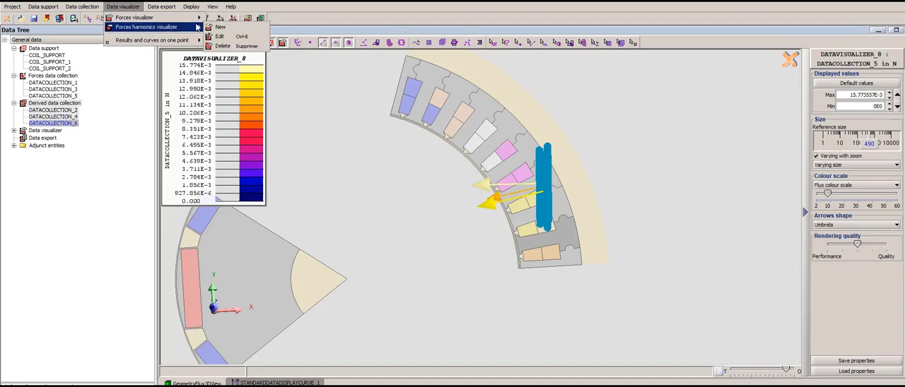
pyautogui.click(220, 27)
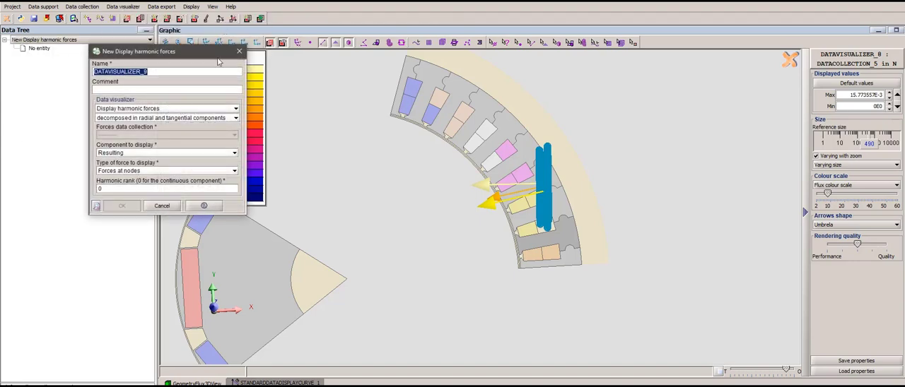
pyautogui.click(135, 119)
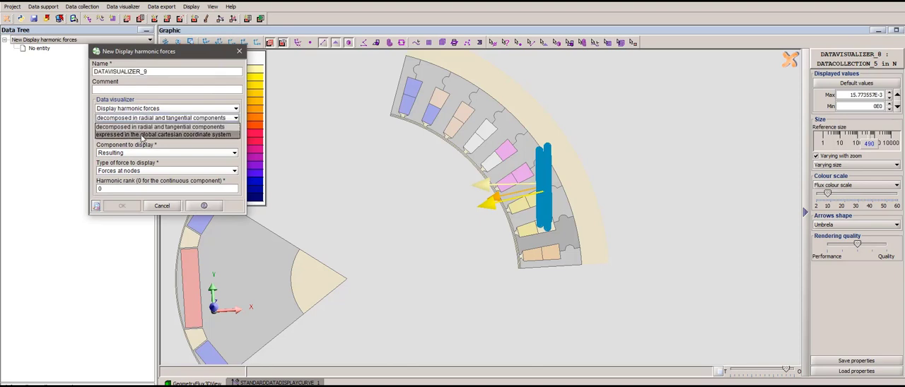
pyautogui.click(142, 135)
pyautogui.click(142, 135)
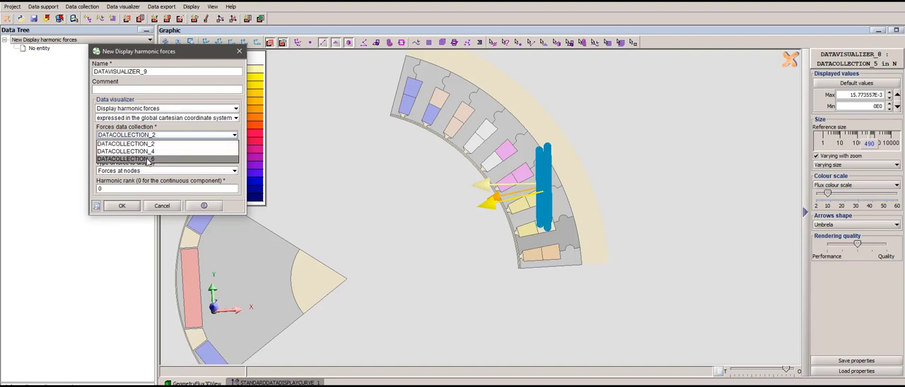
pyautogui.click(149, 159)
pyautogui.click(118, 189)
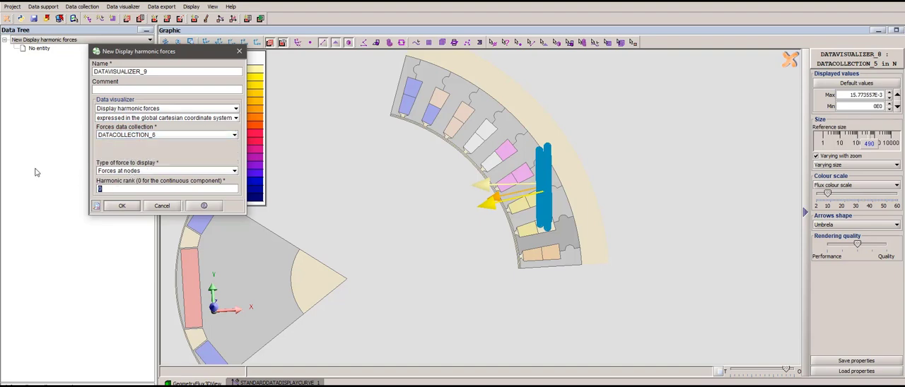
pyautogui.write('10')
pyautogui.click(123, 206)
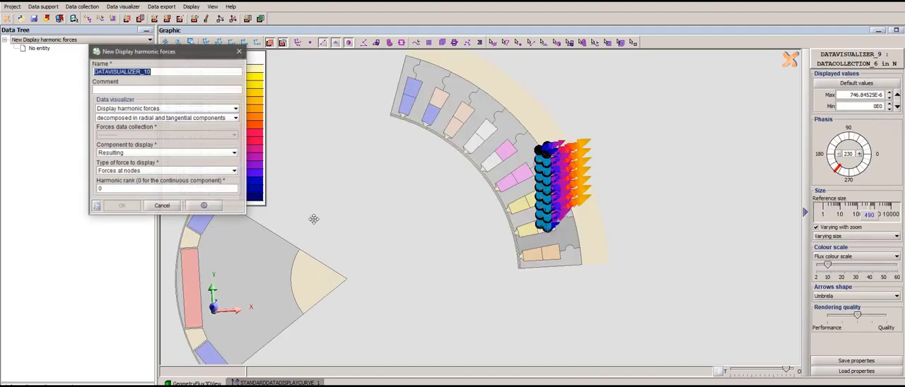
pyautogui.click(860, 155)
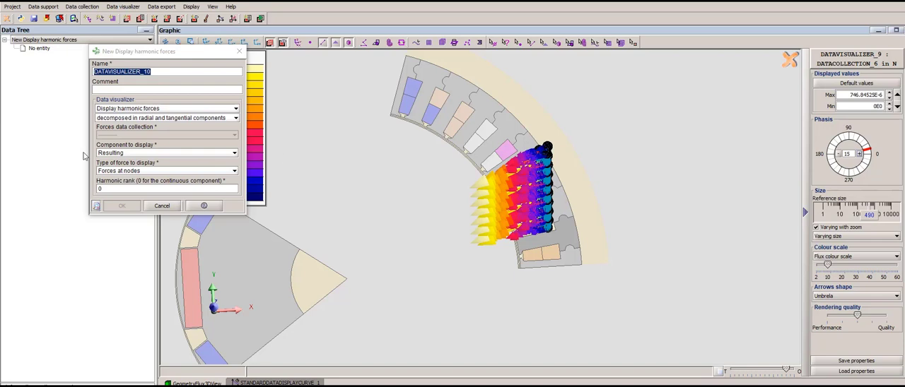
# - Create a second forces harmonics visualizer showing the global forces of DATACOLLECTION_6 in the global cartesian coordinate system at harmonic rank 10
pyautogui.click(116, 154)
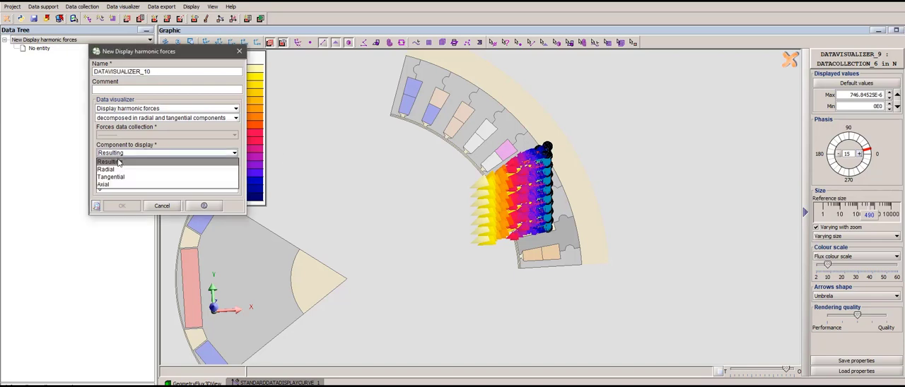
pyautogui.click(122, 155)
pyautogui.click(122, 154)
pyautogui.click(123, 156)
pyautogui.click(124, 118)
pyautogui.click(125, 135)
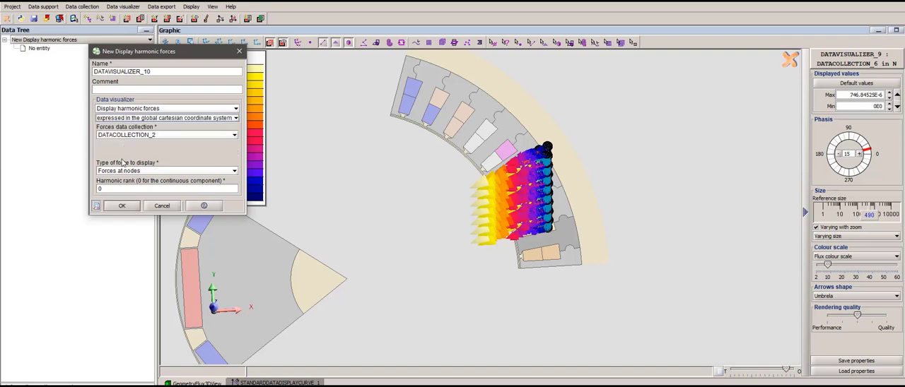
pyautogui.click(133, 175)
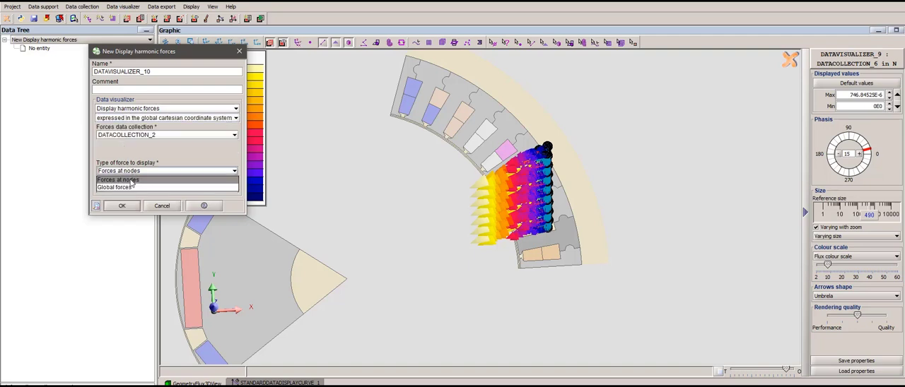
pyautogui.click(134, 187)
pyautogui.click(139, 136)
pyautogui.click(138, 161)
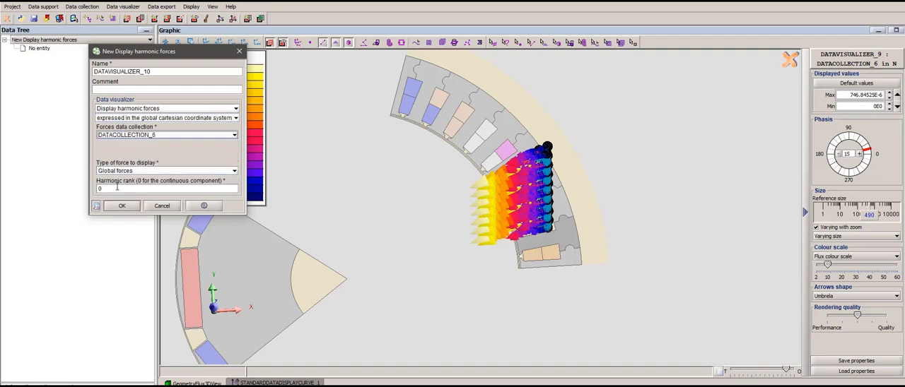
pyautogui.moveTo(116, 188); pyautogui.dragTo(72, 183)
pyautogui.write('10')
pyautogui.click(122, 206)
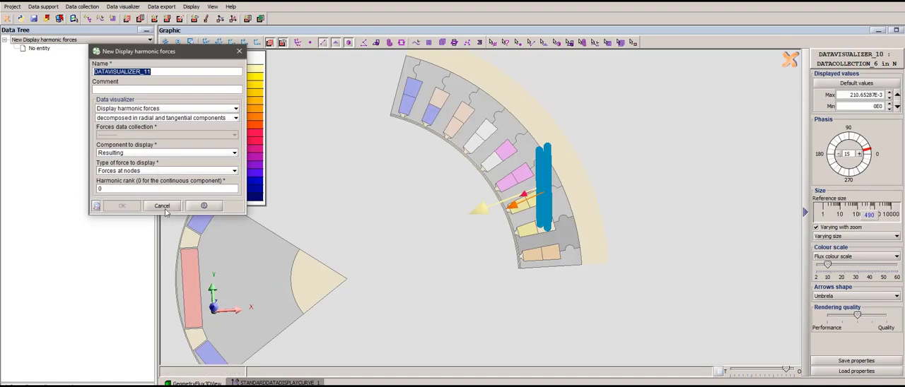
pyautogui.click(162, 206)
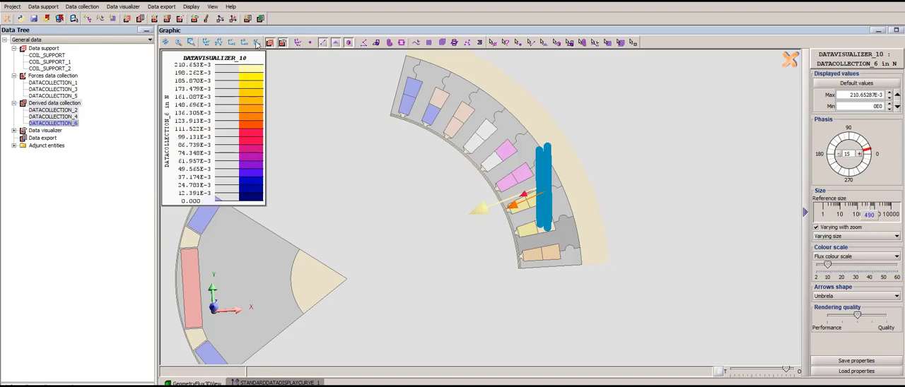
# - Step the phase of the global harmonic forces on the conductors through a full cycle, ending at 295
pyautogui.scroll(-3, 558, 210)
pyautogui.click(860, 154)
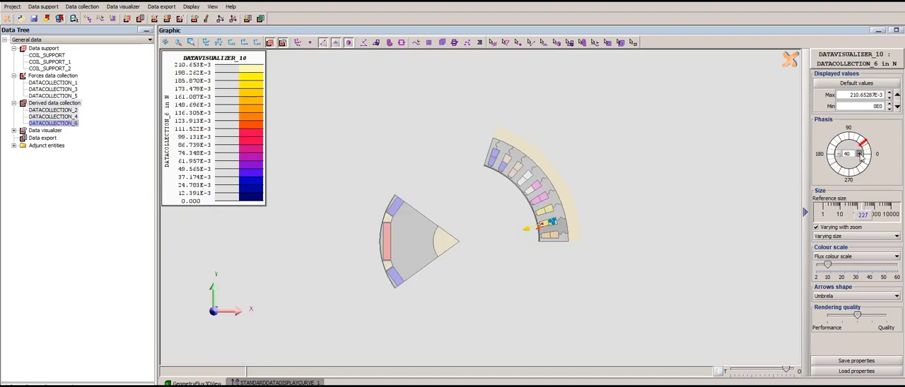
pyautogui.scroll(10, 627, 244)
pyautogui.moveTo(584, 238); pyautogui.dragTo(510, 197)
pyautogui.scroll(6, 596, 245)
pyautogui.click(860, 155)
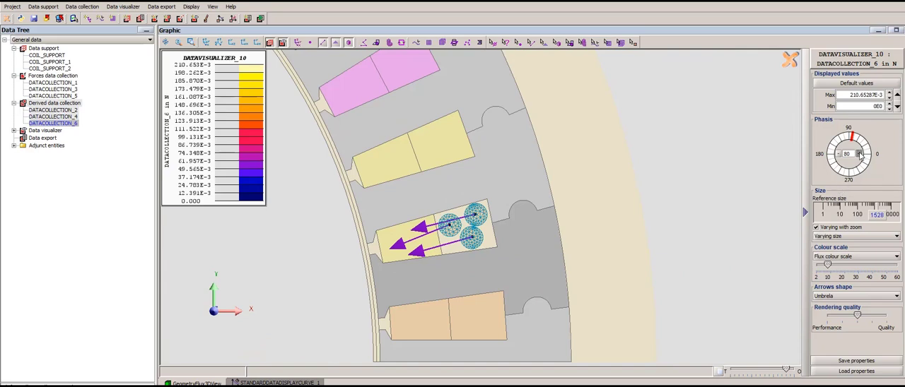
pyautogui.click(859, 154)
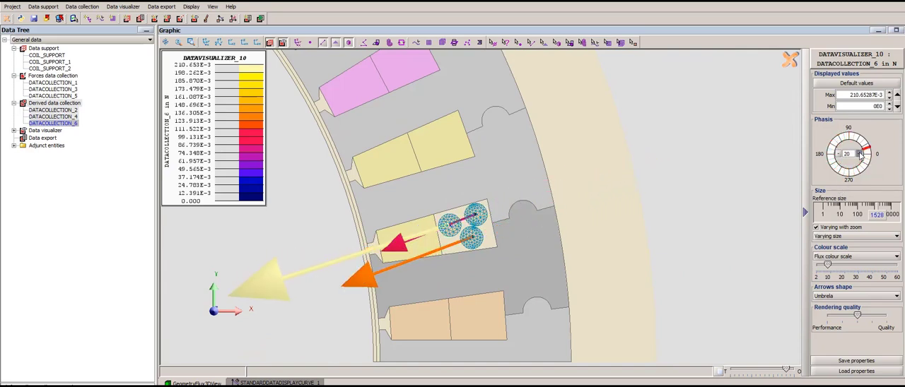
pyautogui.click(860, 154)
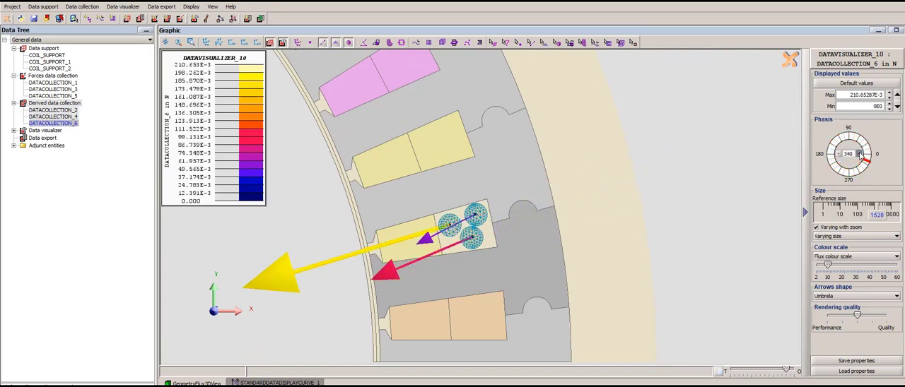
pyautogui.click(859, 154)
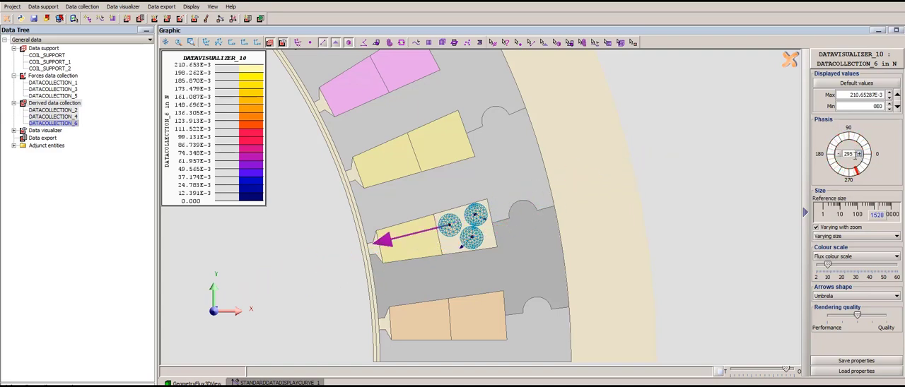
# - Create an FFT data evolution curve for DATACOLLECTION_6_in_group_2 with 30 harmonics to display, and return to the geometry view
pyautogui.click(125, 6)
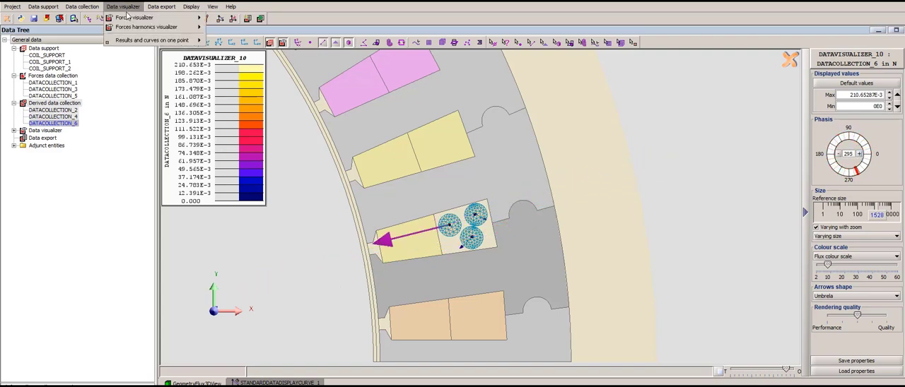
pyautogui.moveTo(170, 40)
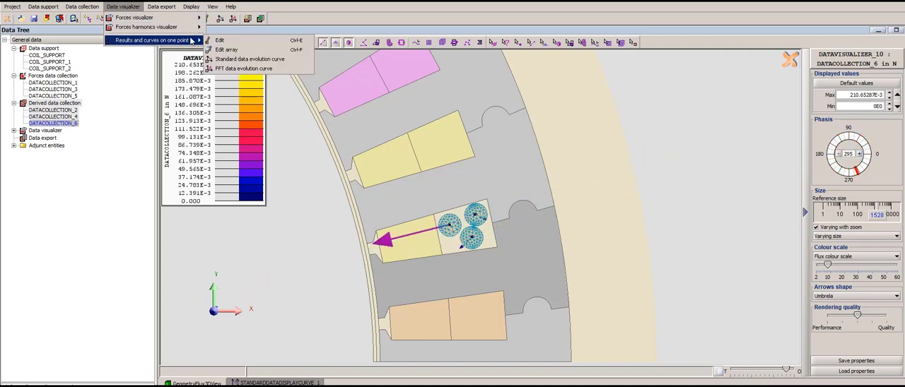
pyautogui.click(232, 68)
pyautogui.click(177, 101)
pyautogui.click(177, 105)
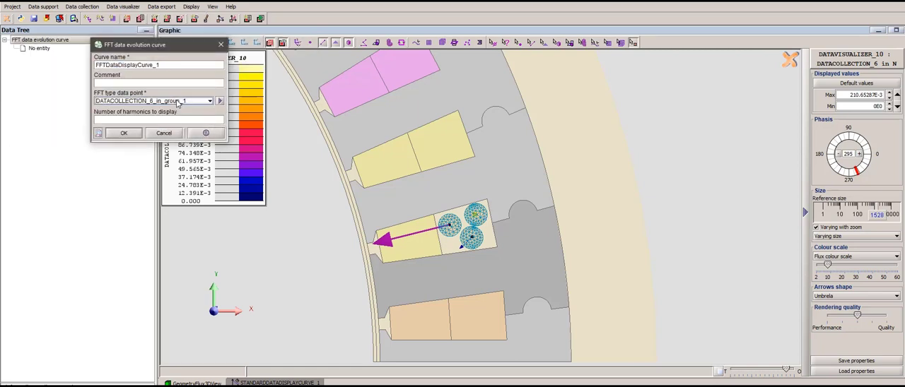
pyautogui.click(178, 101)
pyautogui.click(177, 112)
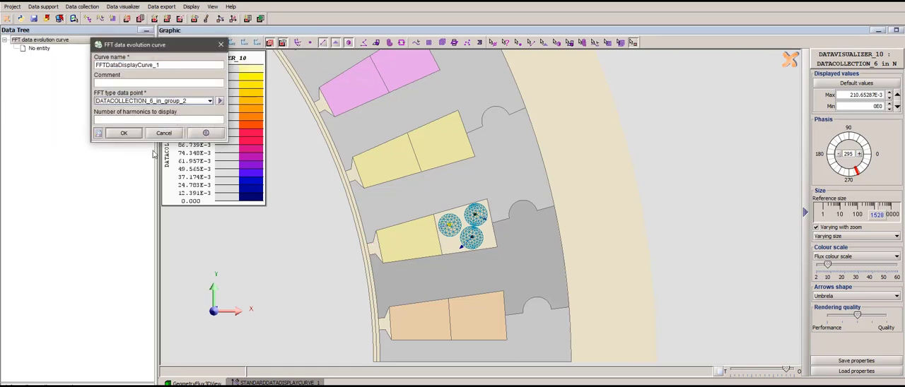
pyautogui.click(124, 121)
pyautogui.write('5')
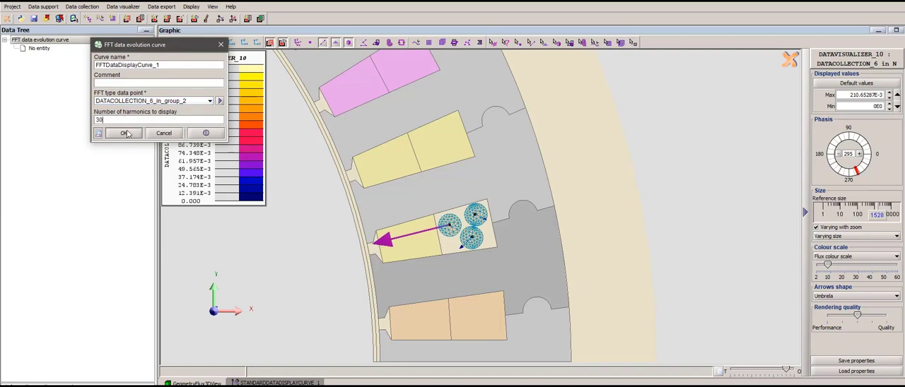
pyautogui.click(124, 133)
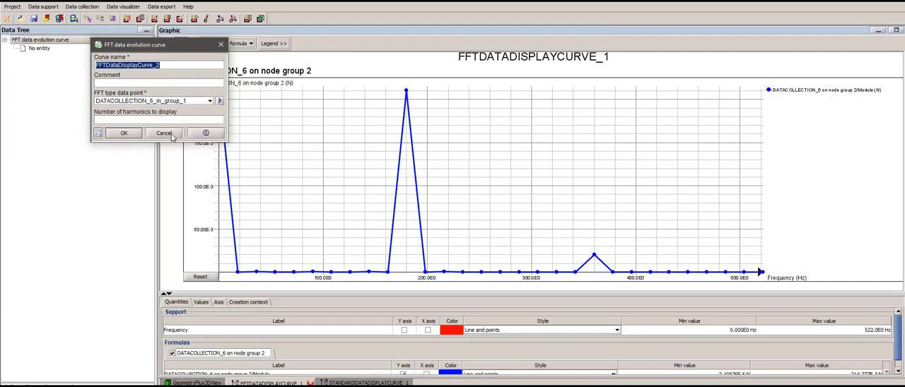
pyautogui.click(169, 134)
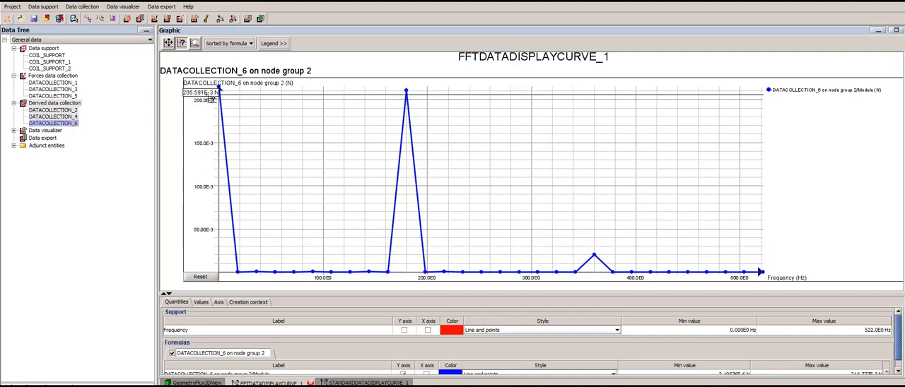
pyautogui.click(192, 383)
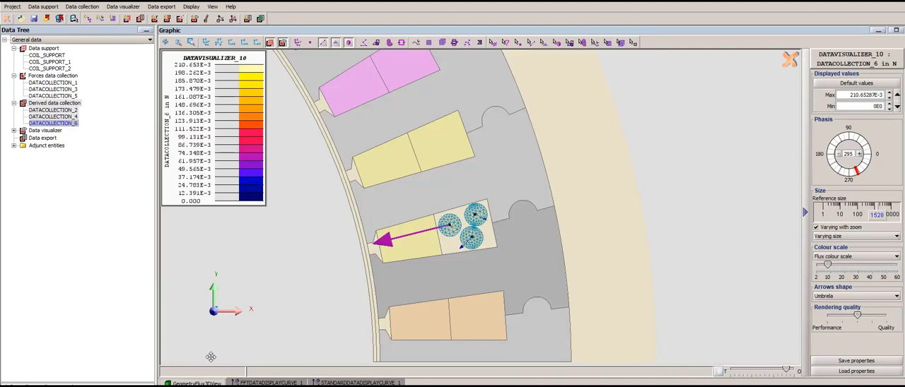